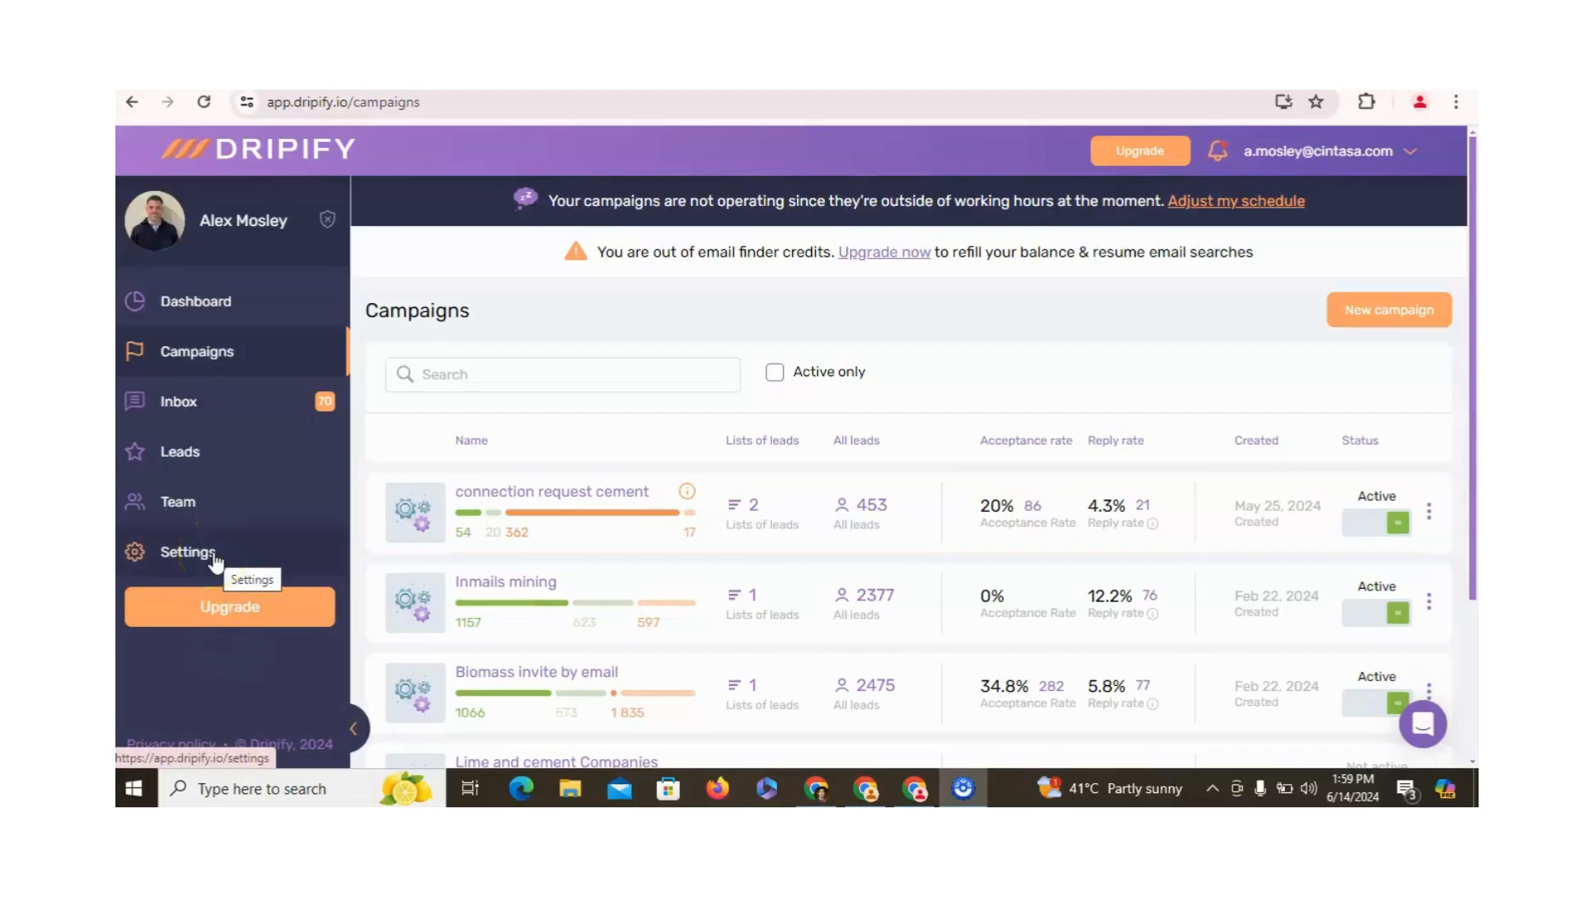
Open the account settings and look at the Google login option under Email Credentials
left_click(187, 551)
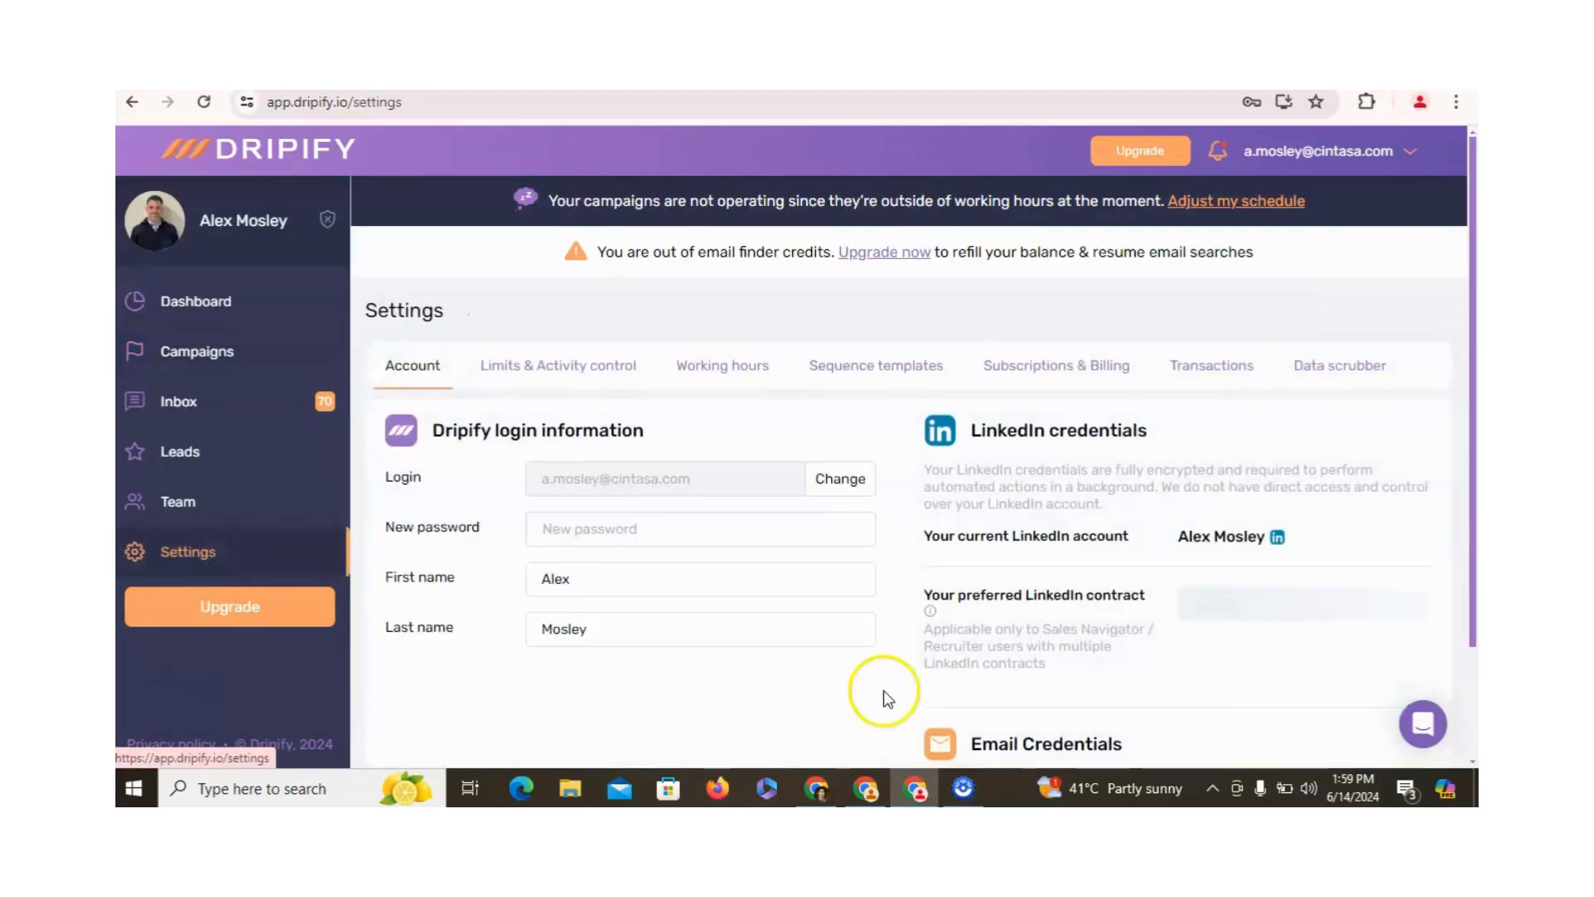
left_click_drag(1475, 457, 1473, 598)
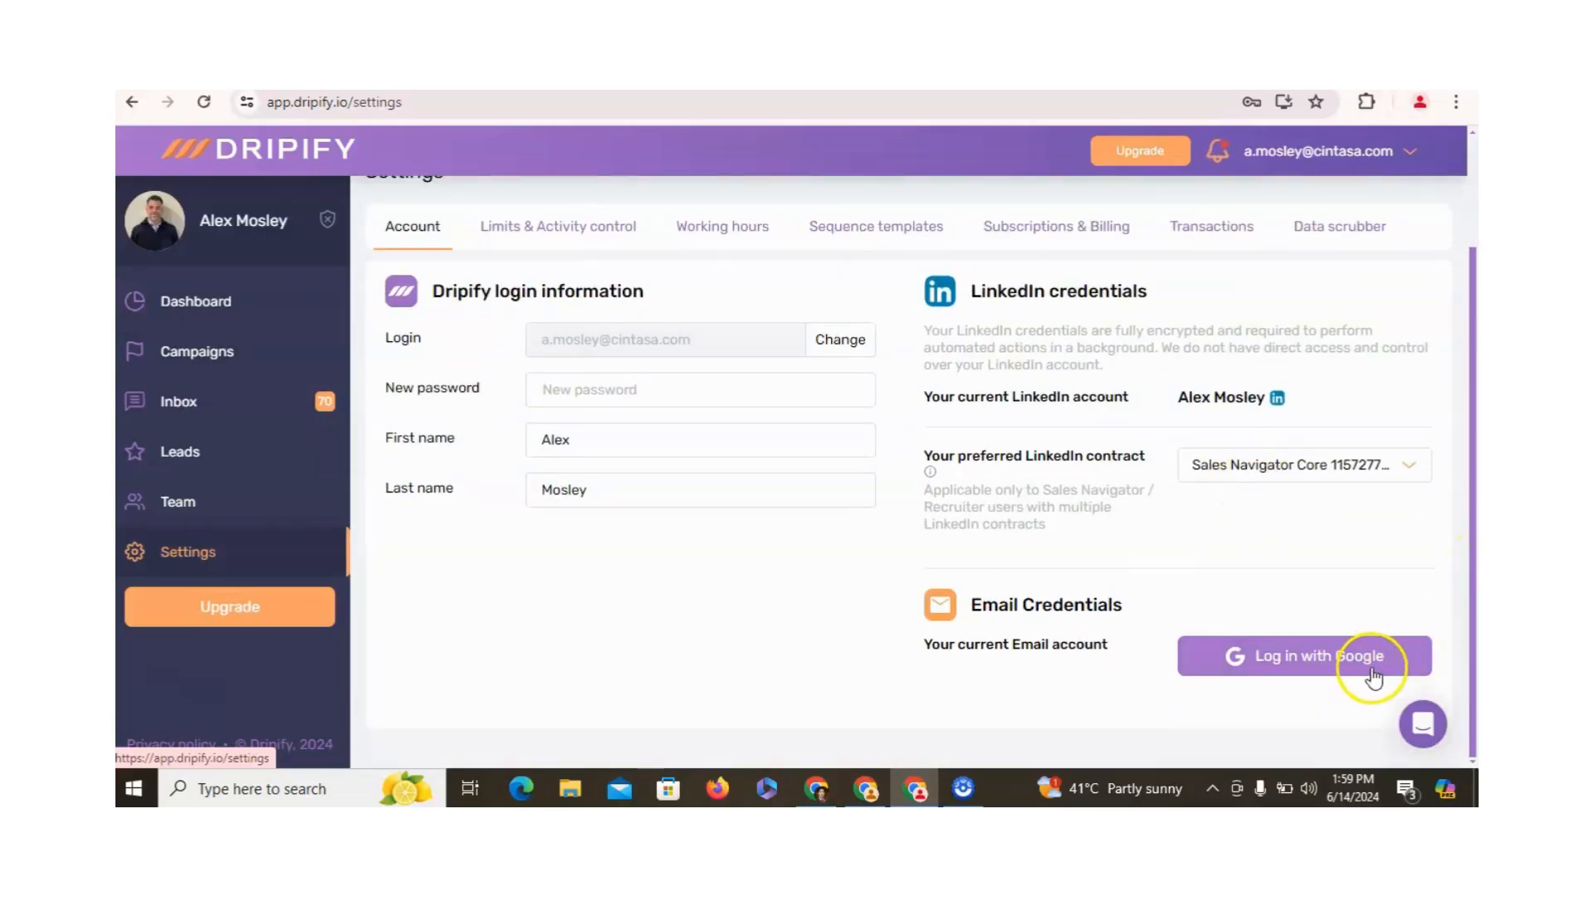
left_click(1311, 669)
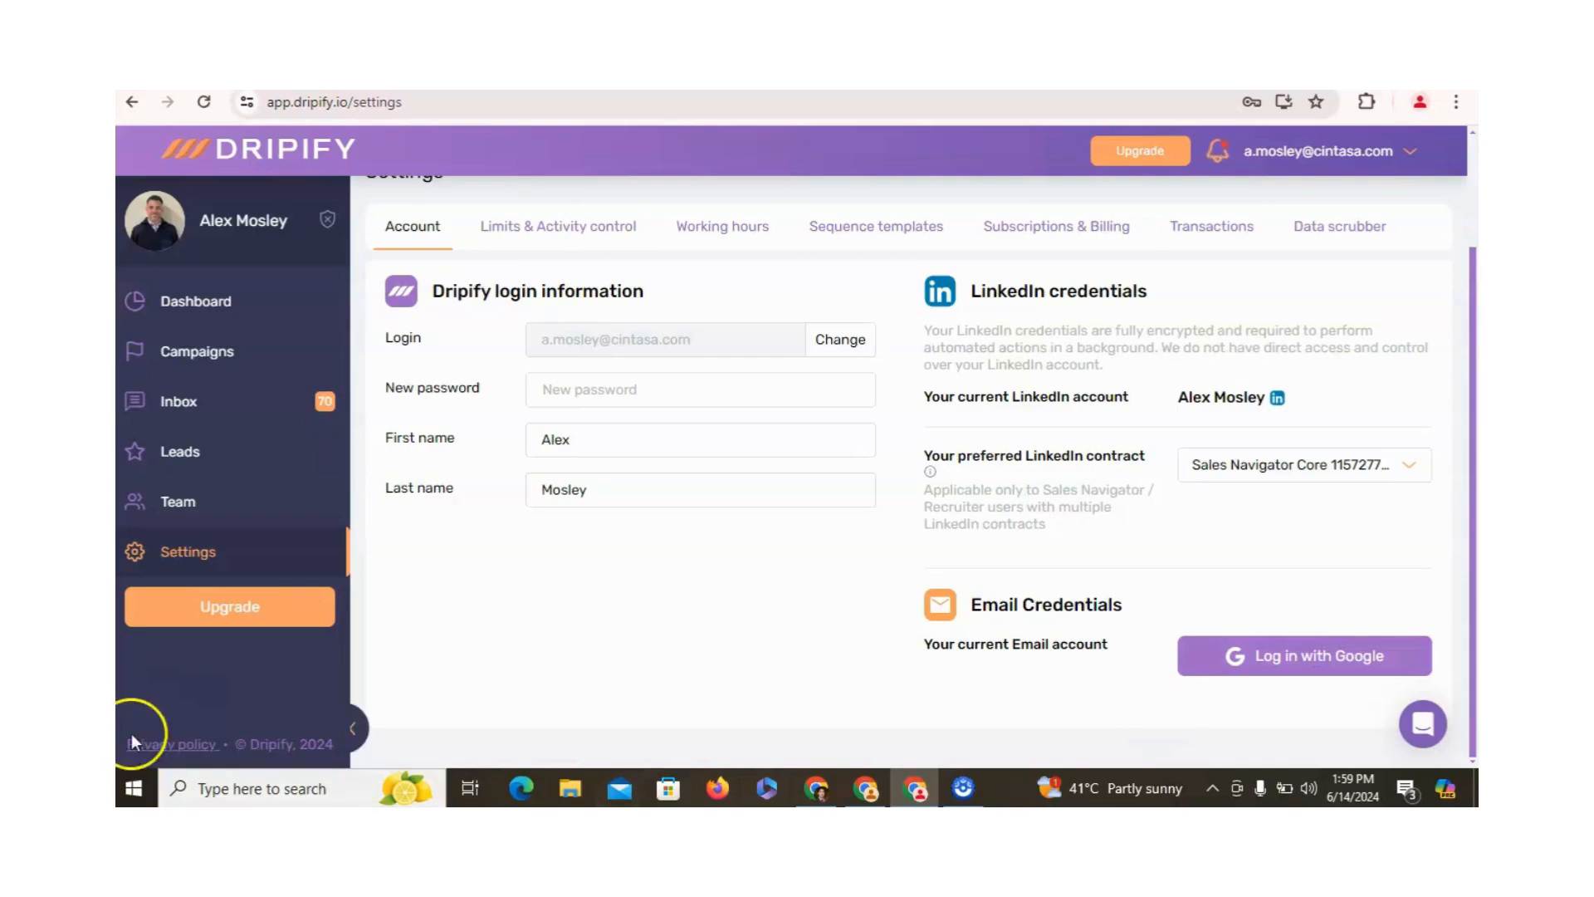
left_click(159, 691)
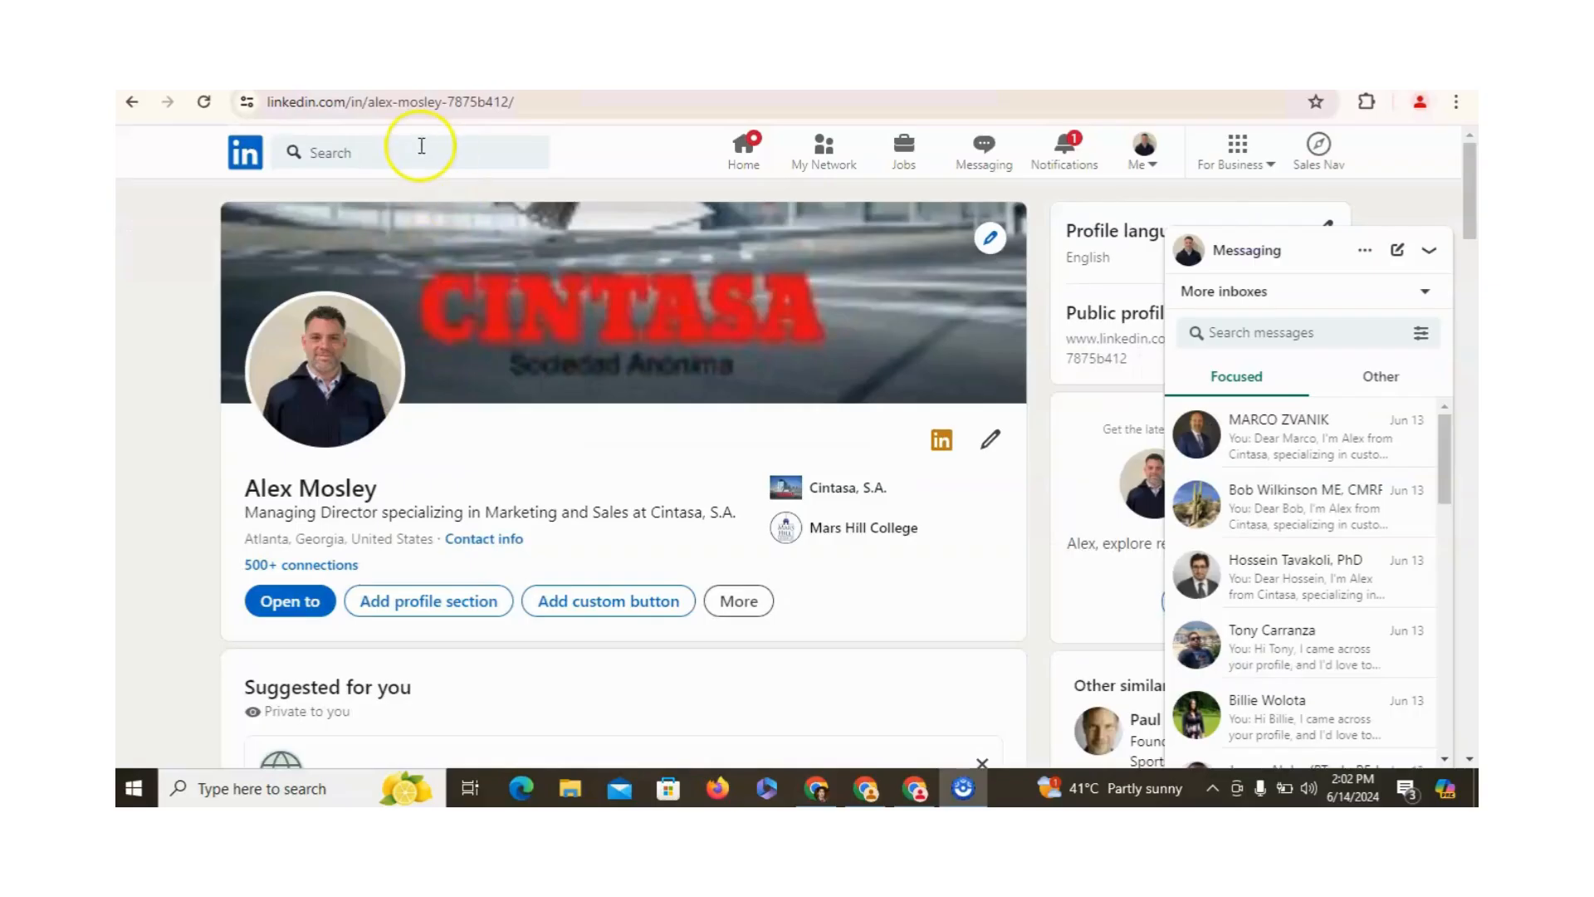
Search LinkedIn for "ceo" and narrow the results to people
left_click(419, 150)
type("ceo")
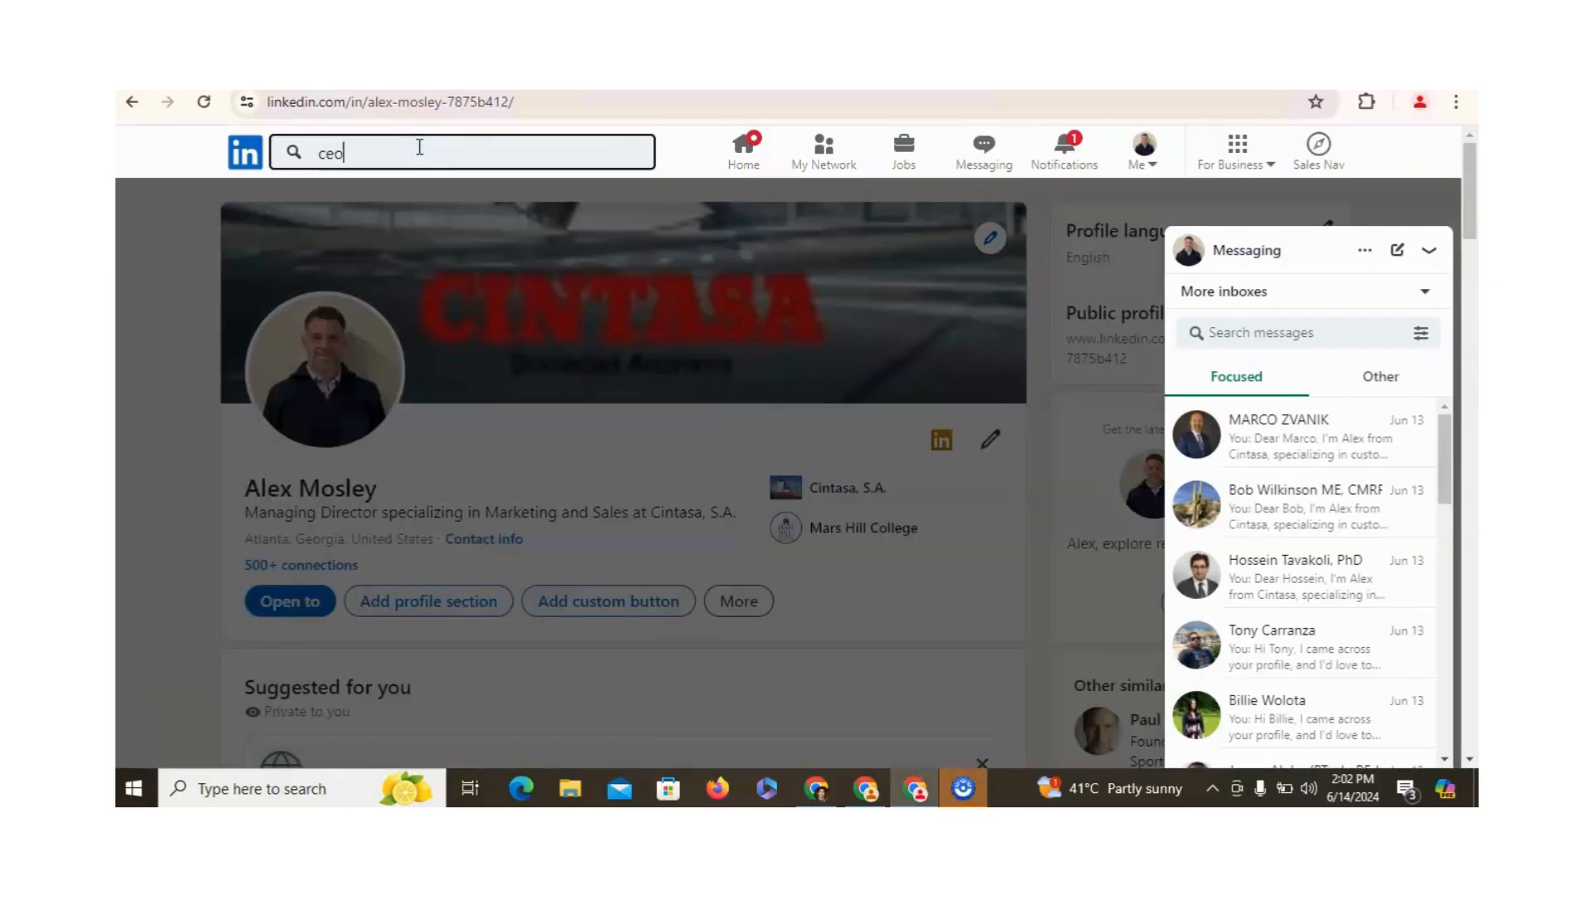
key("Return")
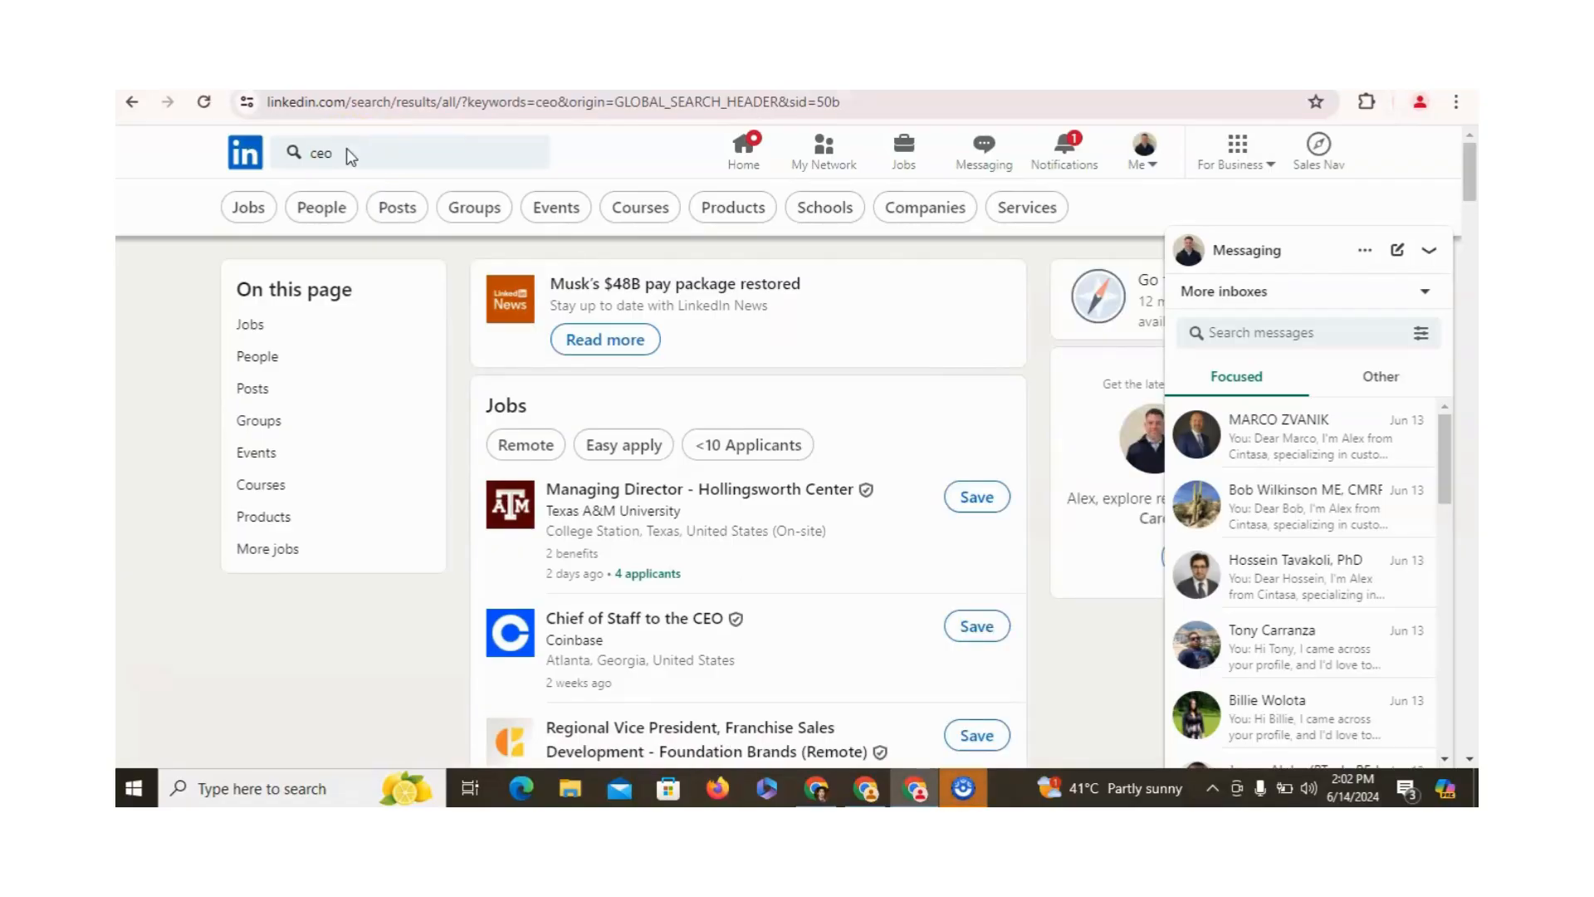
left_click(326, 207)
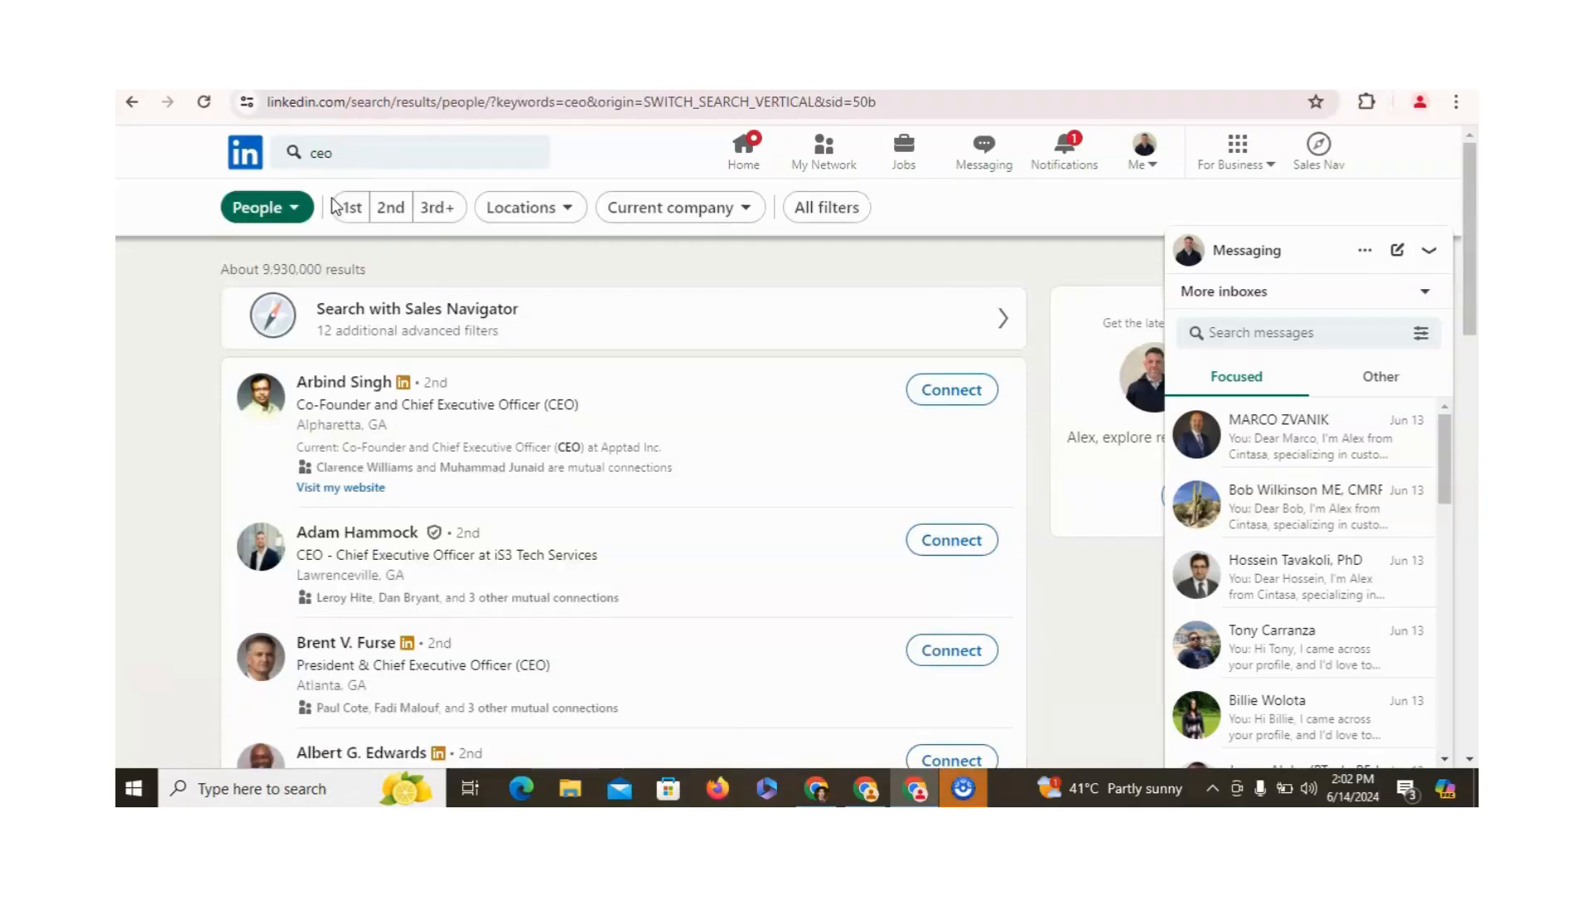
left_click(353, 210)
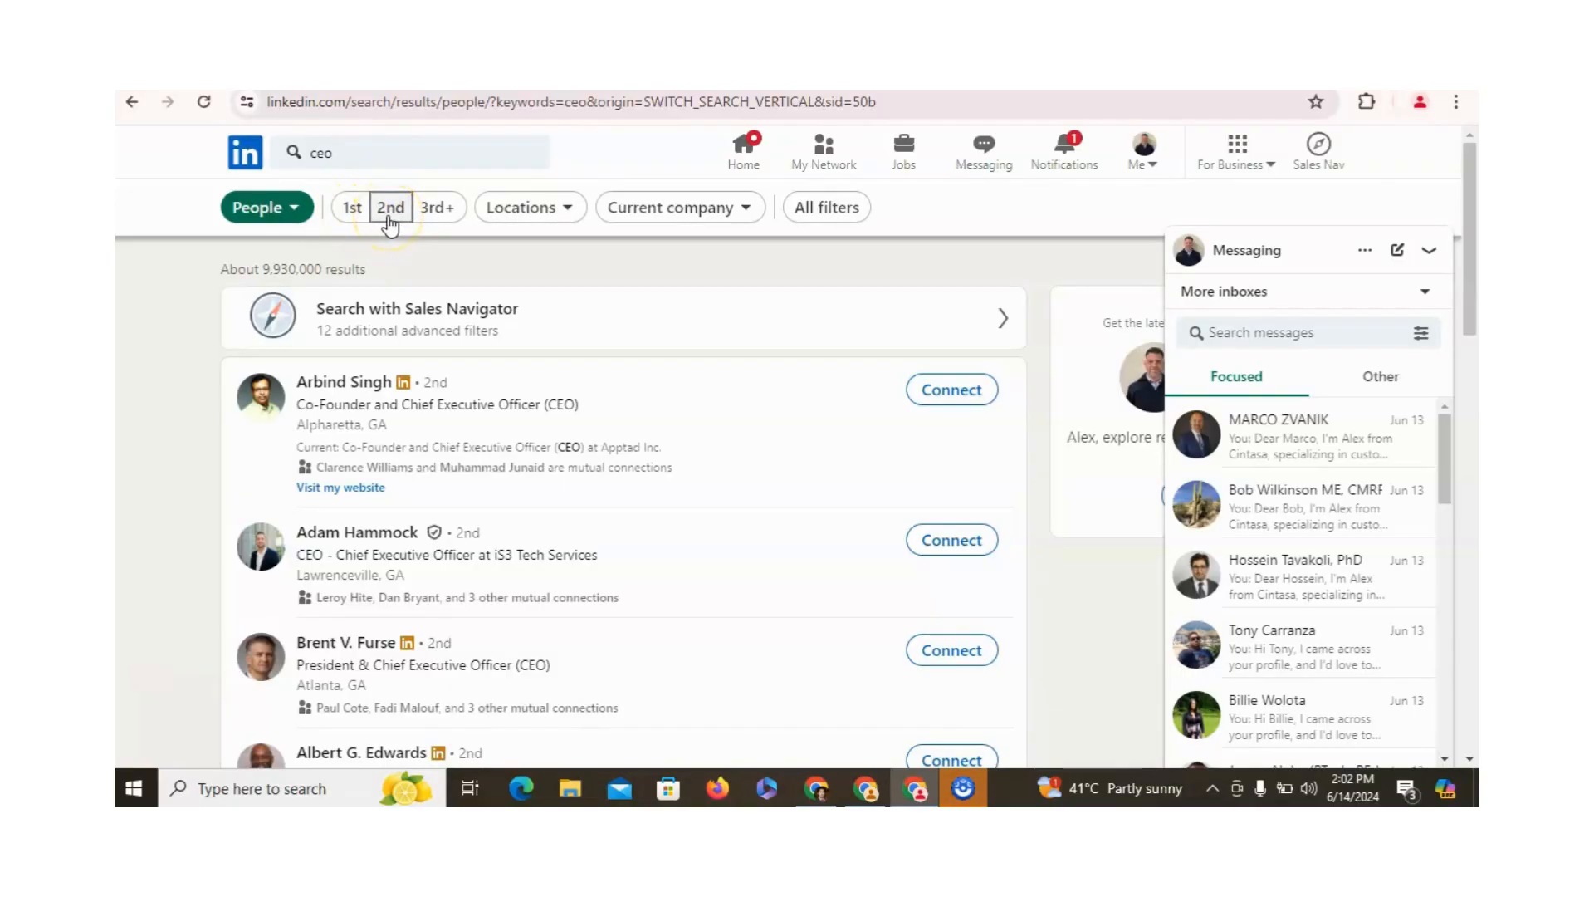
left_click(432, 217)
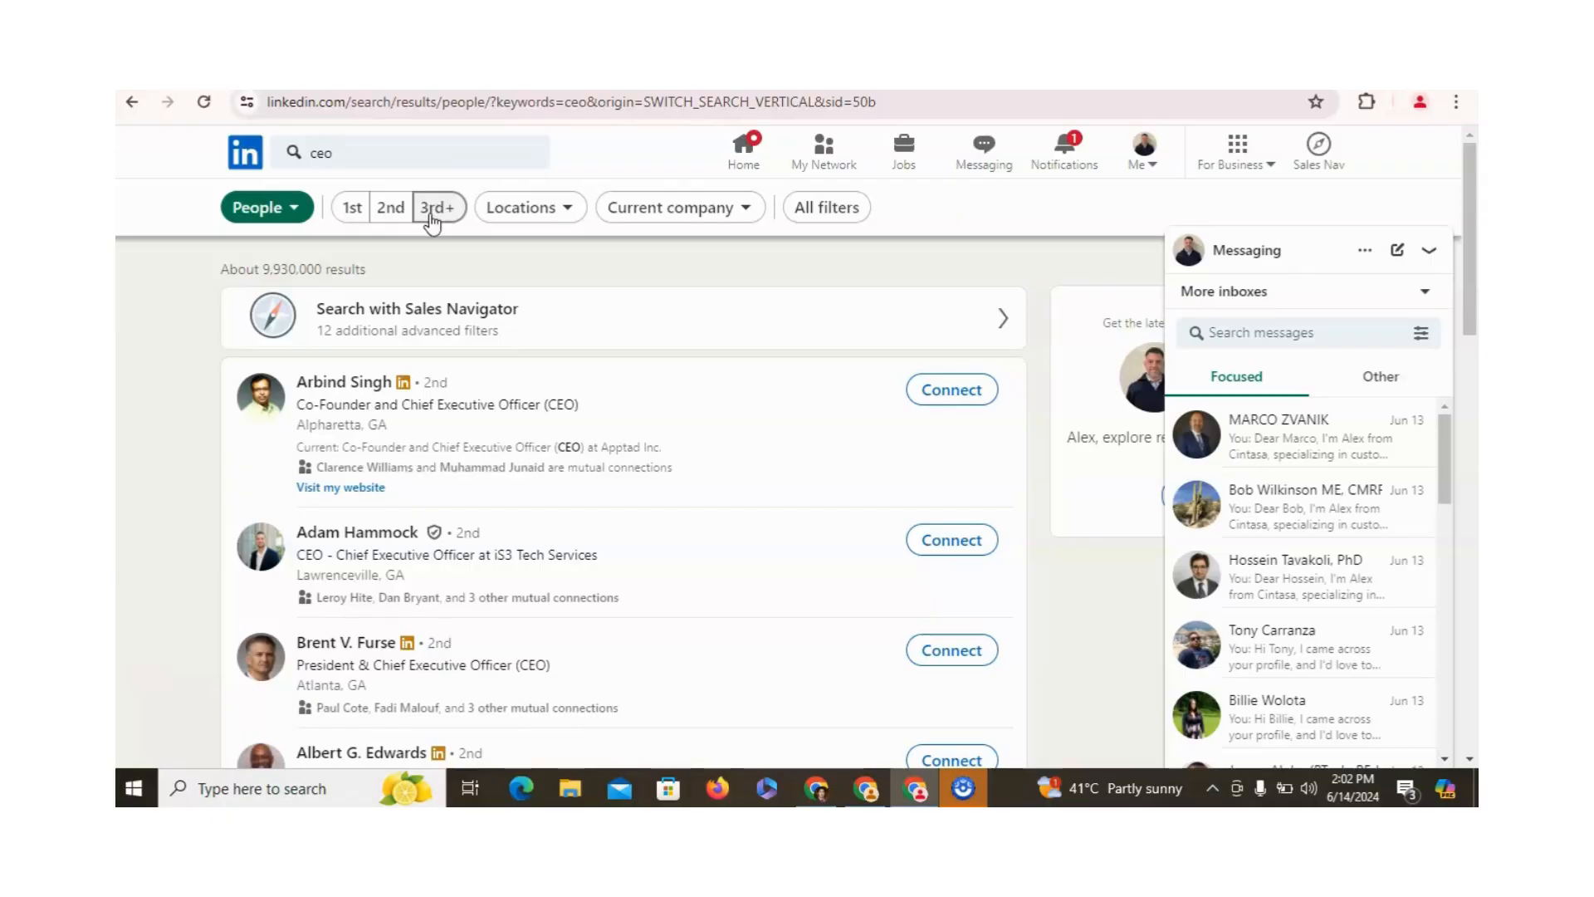
Filter the people results by the location United States
left_click(570, 212)
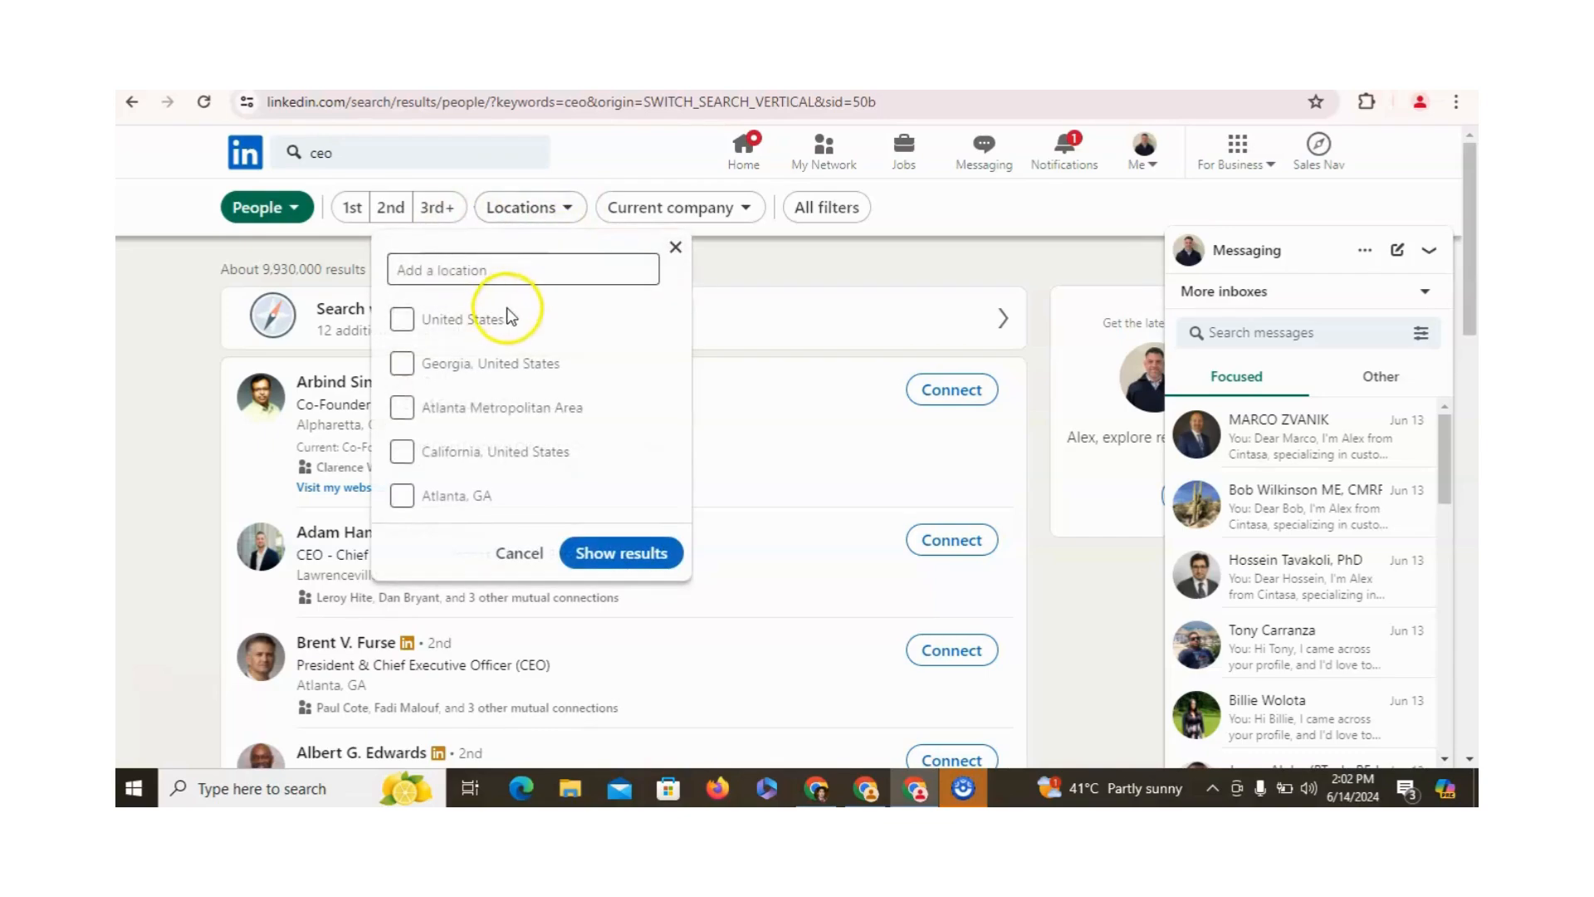
left_click(508, 317)
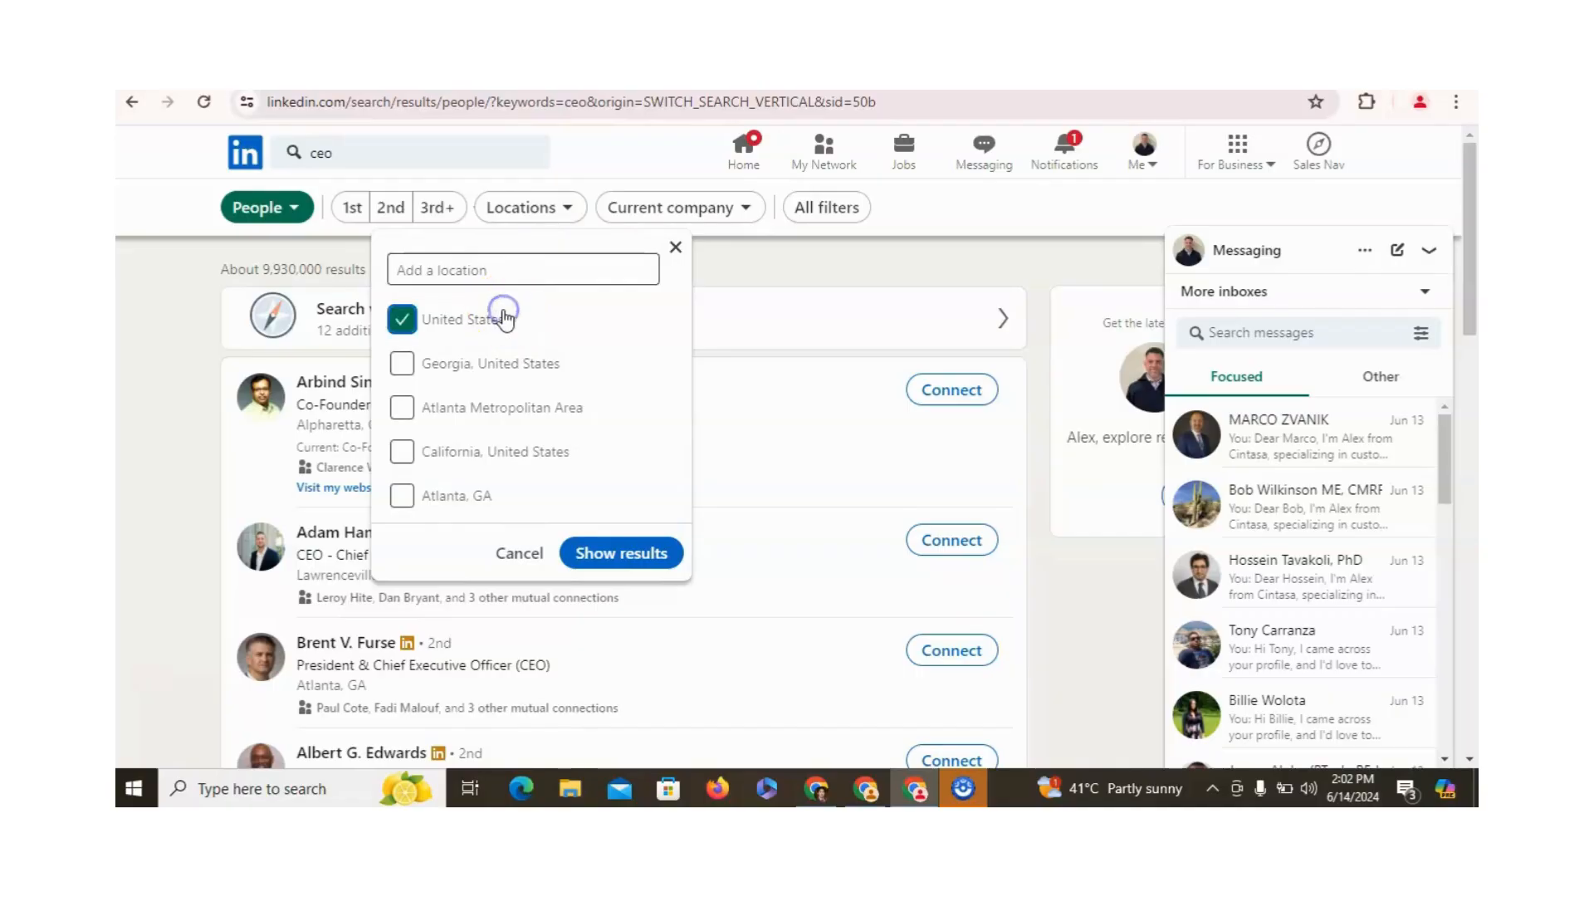
left_click(624, 561)
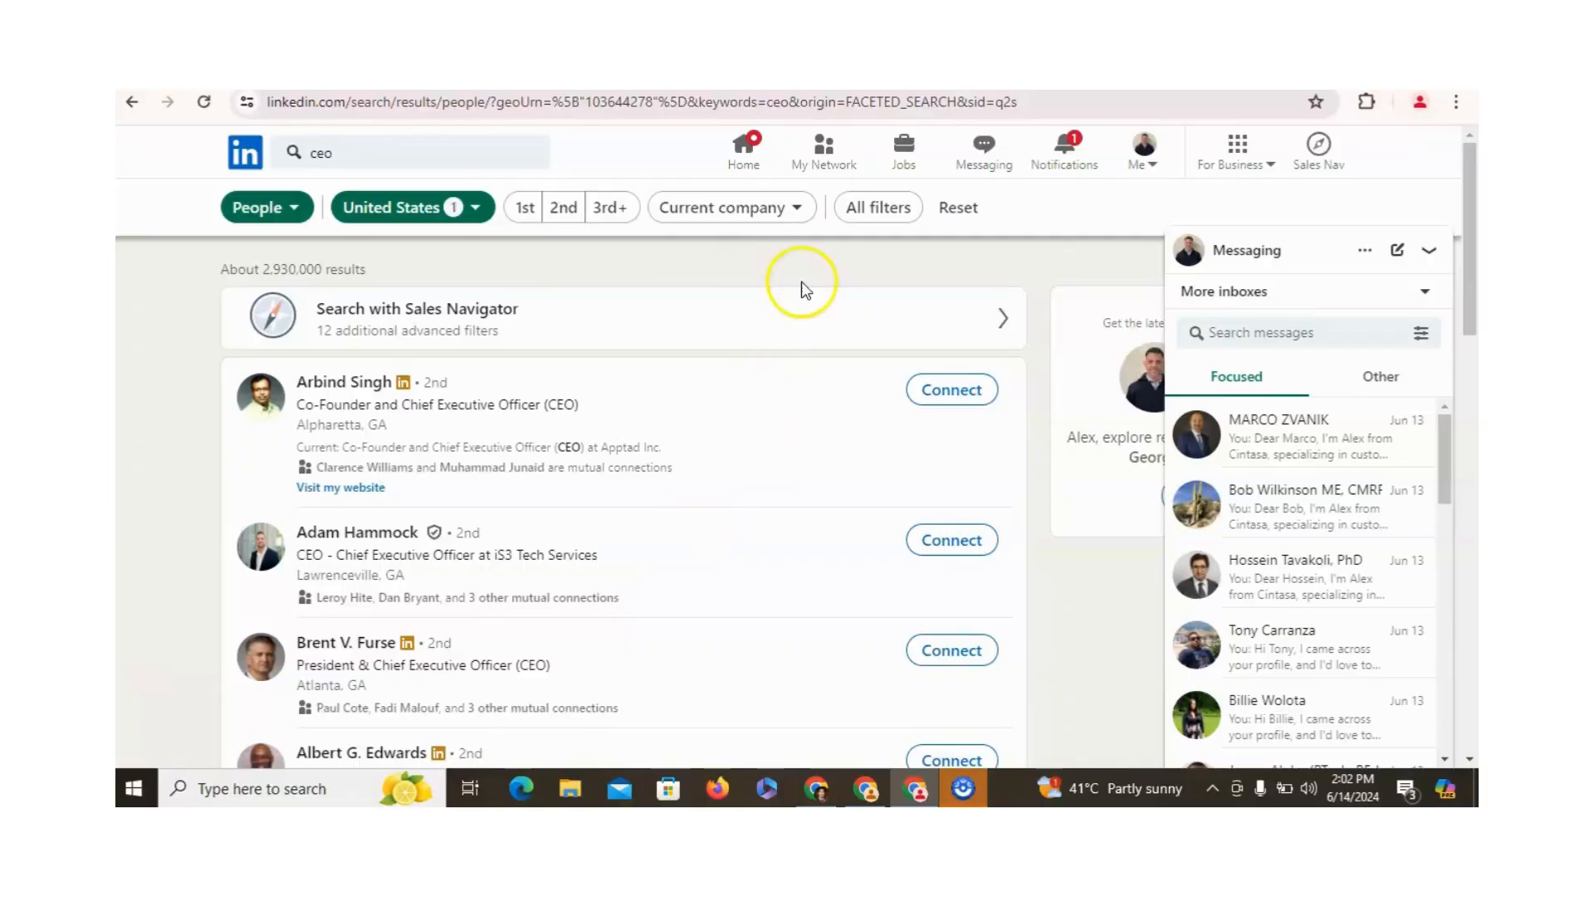
Filter the people results by the Financial Services industry and show the filtered results
left_click(791, 208)
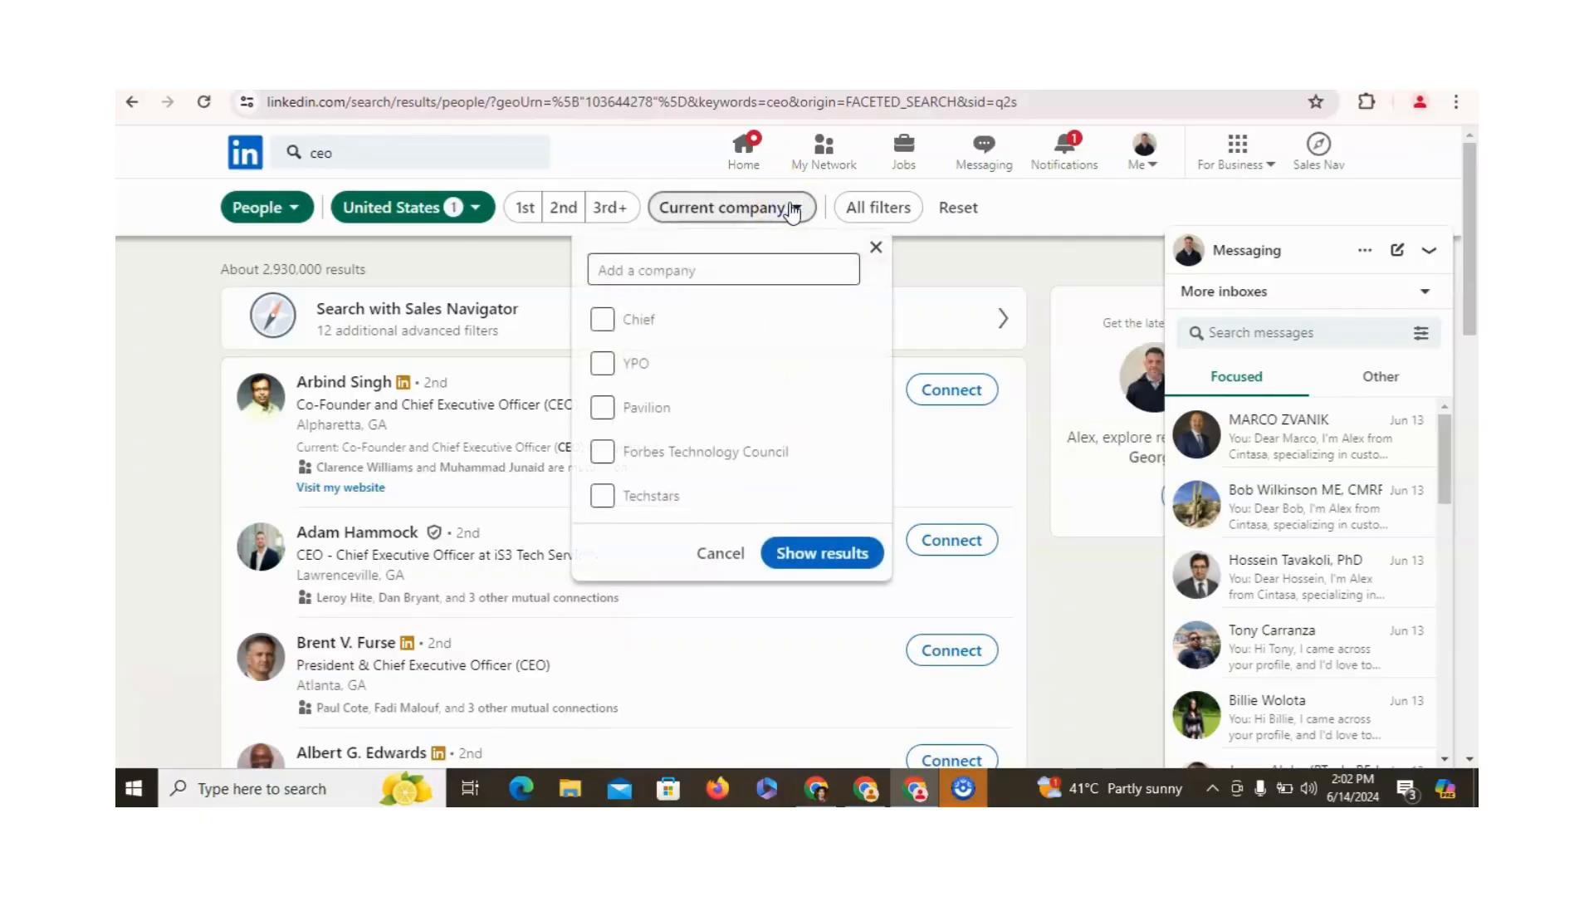
left_click(896, 208)
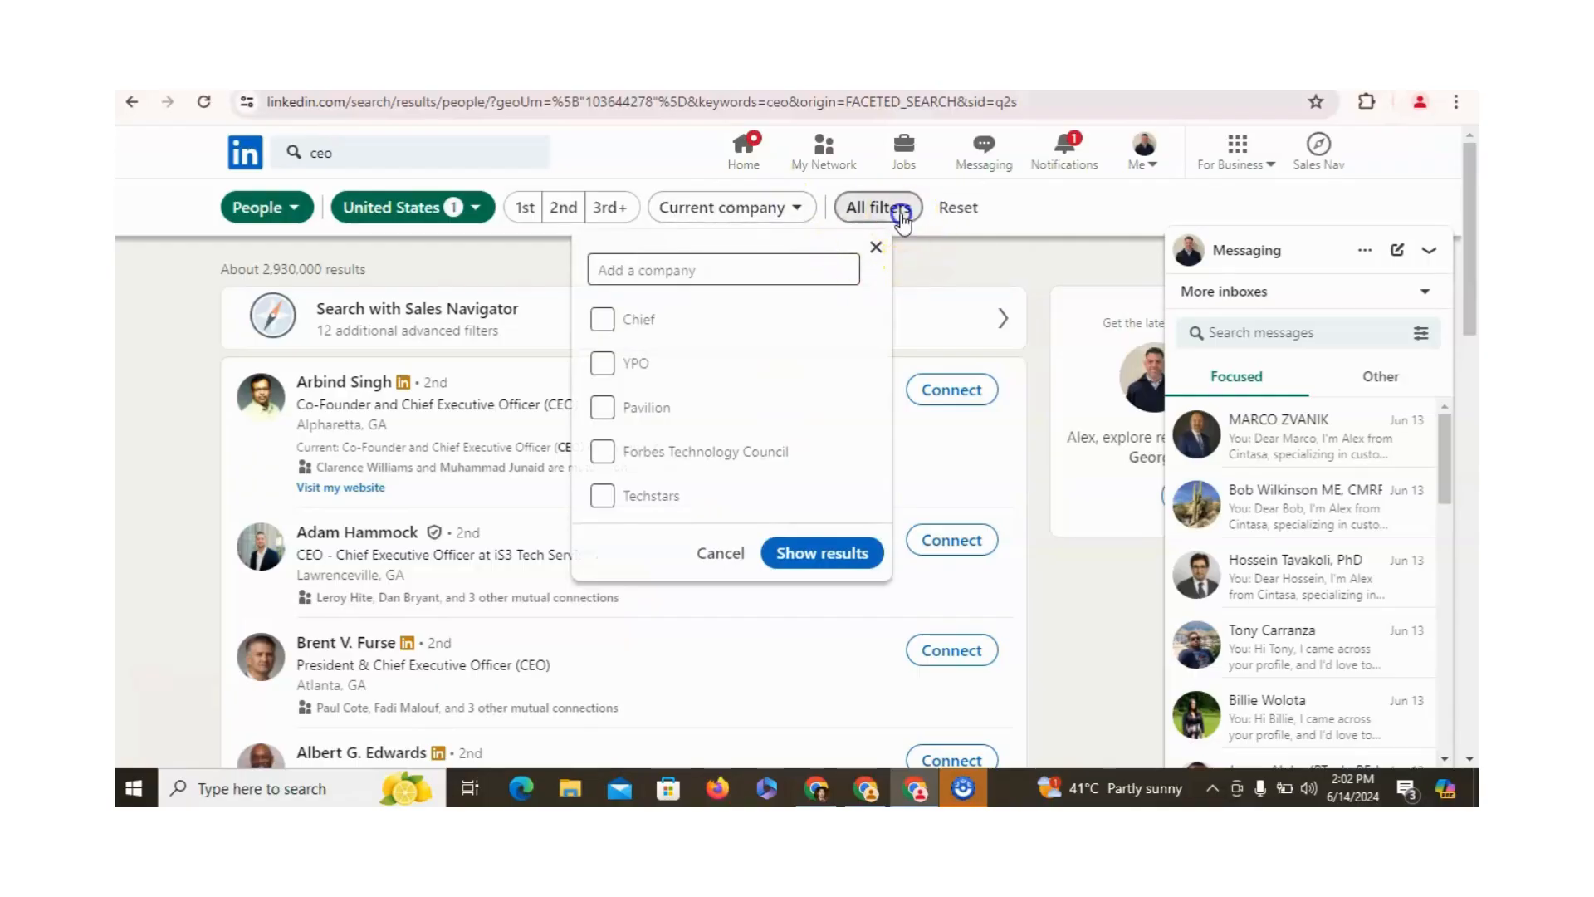
left_click(1467, 370)
left_click_drag(1467, 370, 1472, 531)
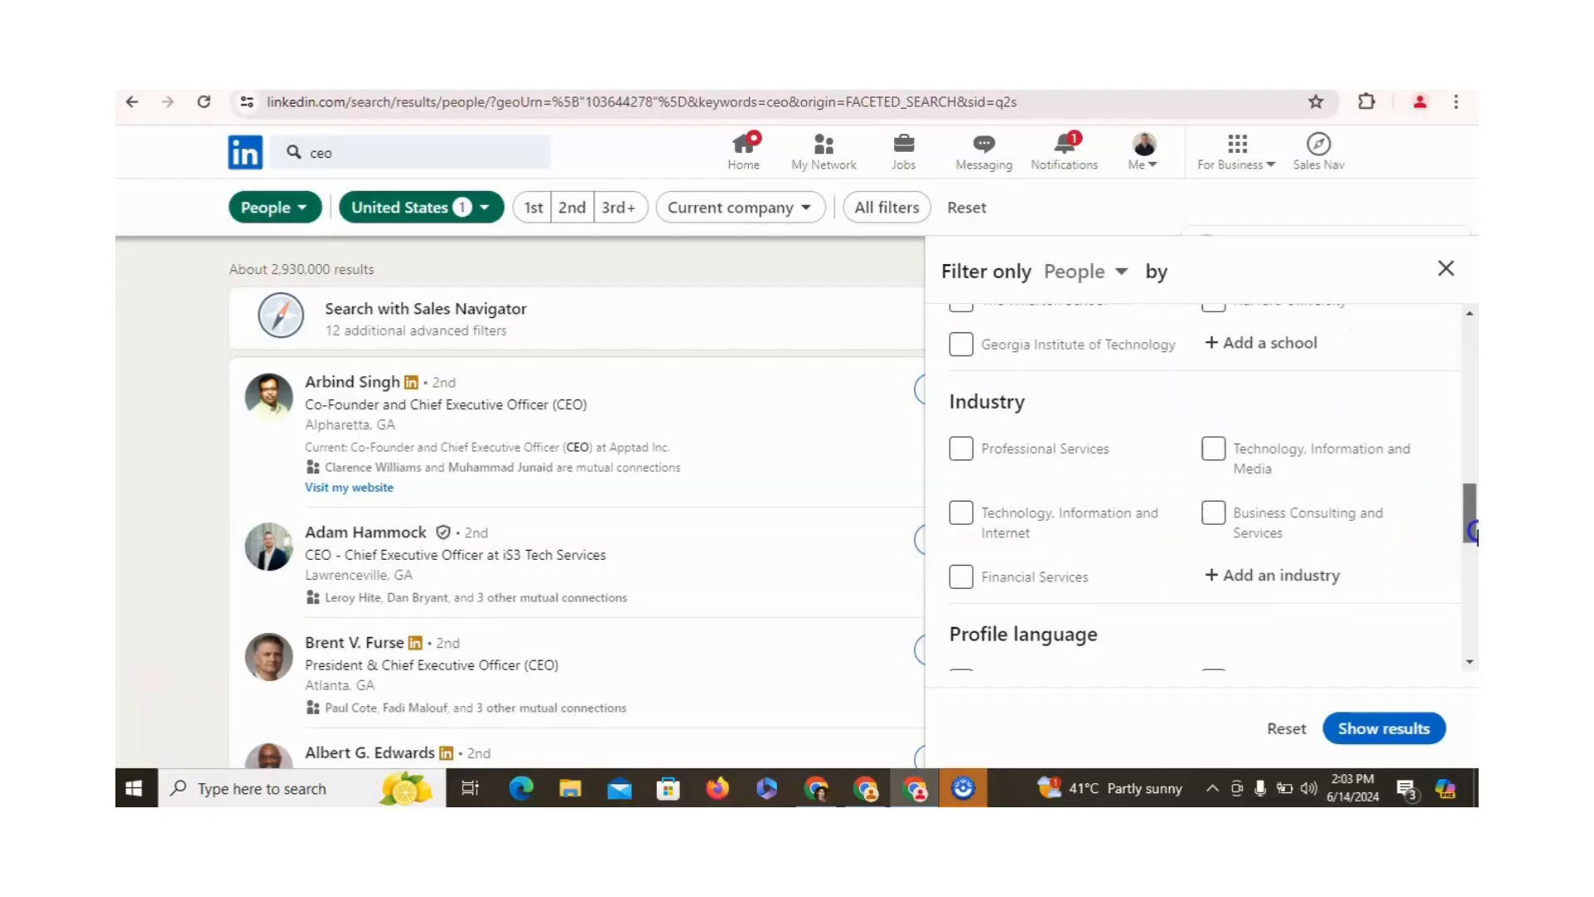
left_click_drag(1472, 531, 1472, 531)
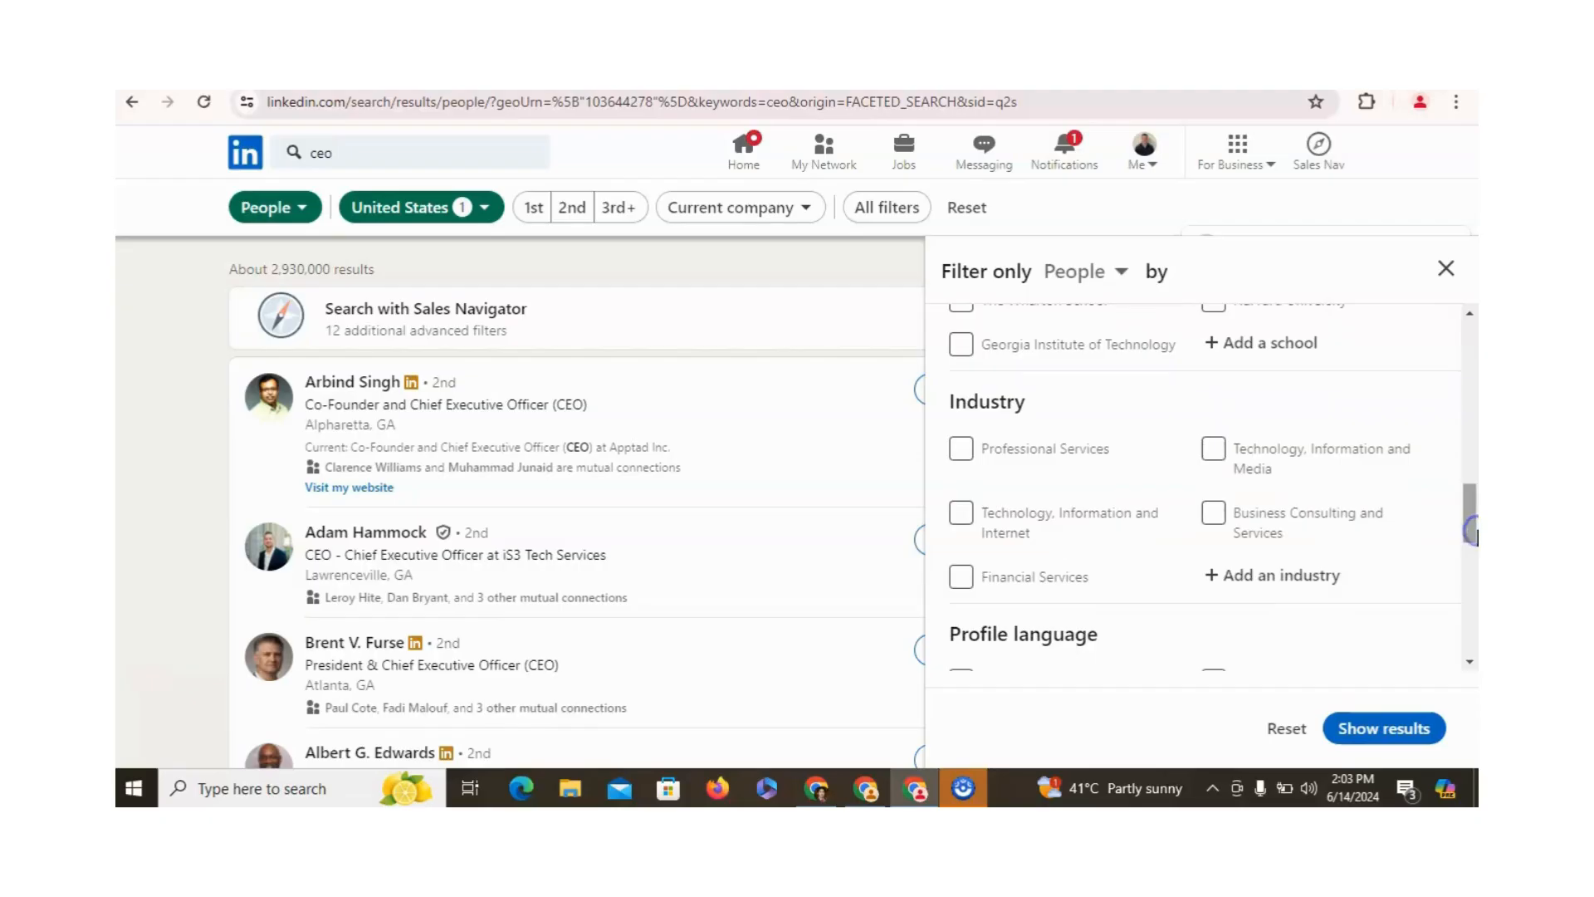
left_click(1067, 584)
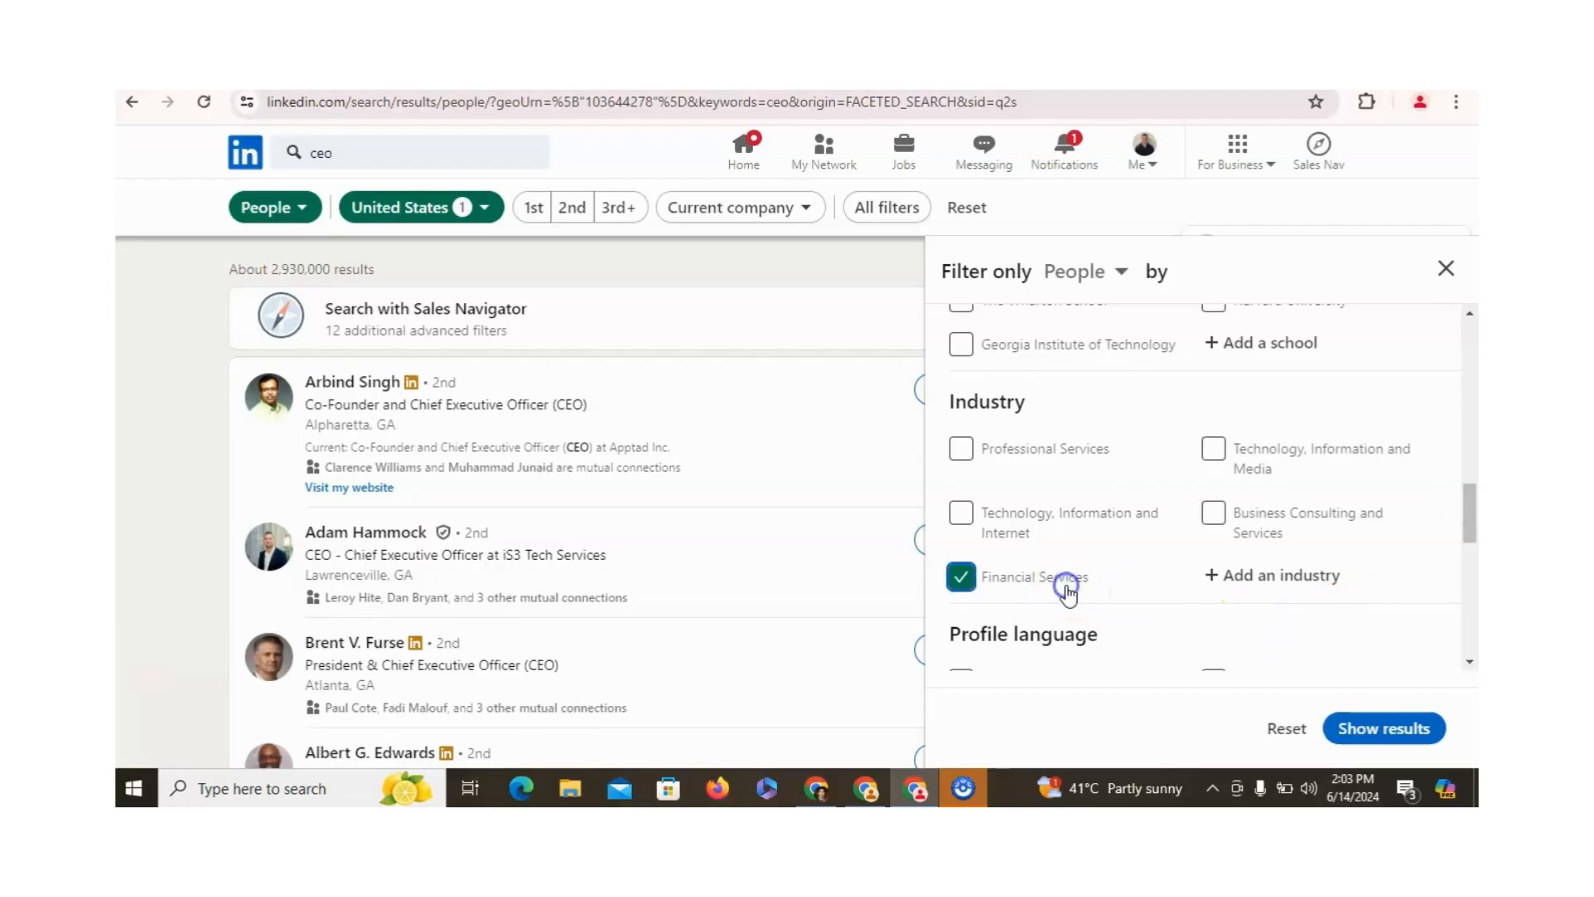
left_click(1400, 729)
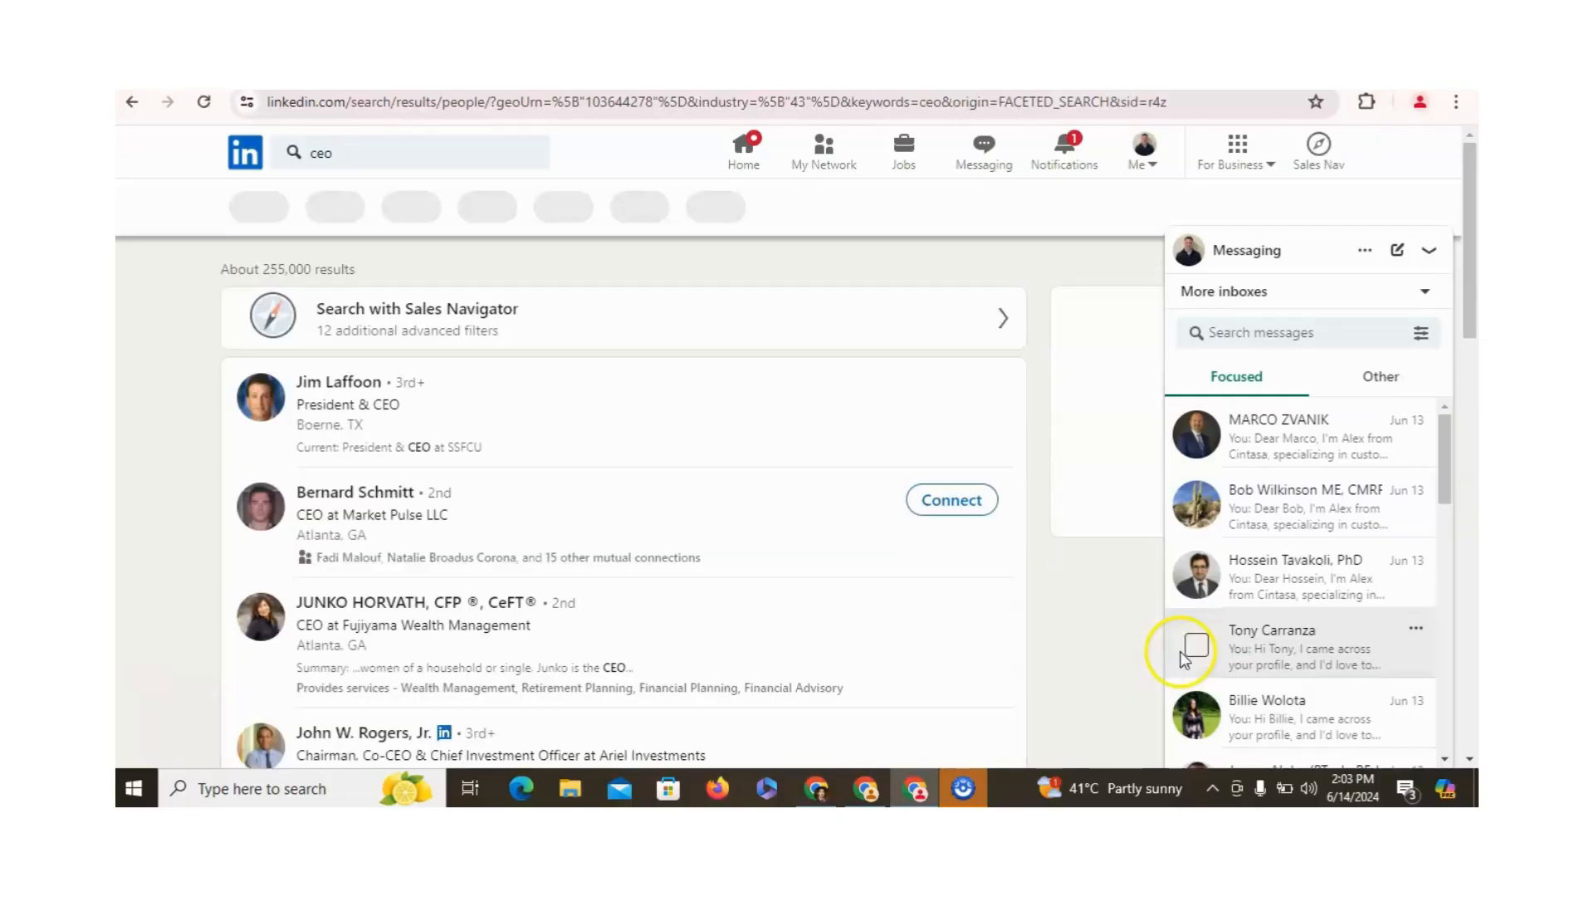
Select the complete URL of the filtered people search
left_click(1211, 113)
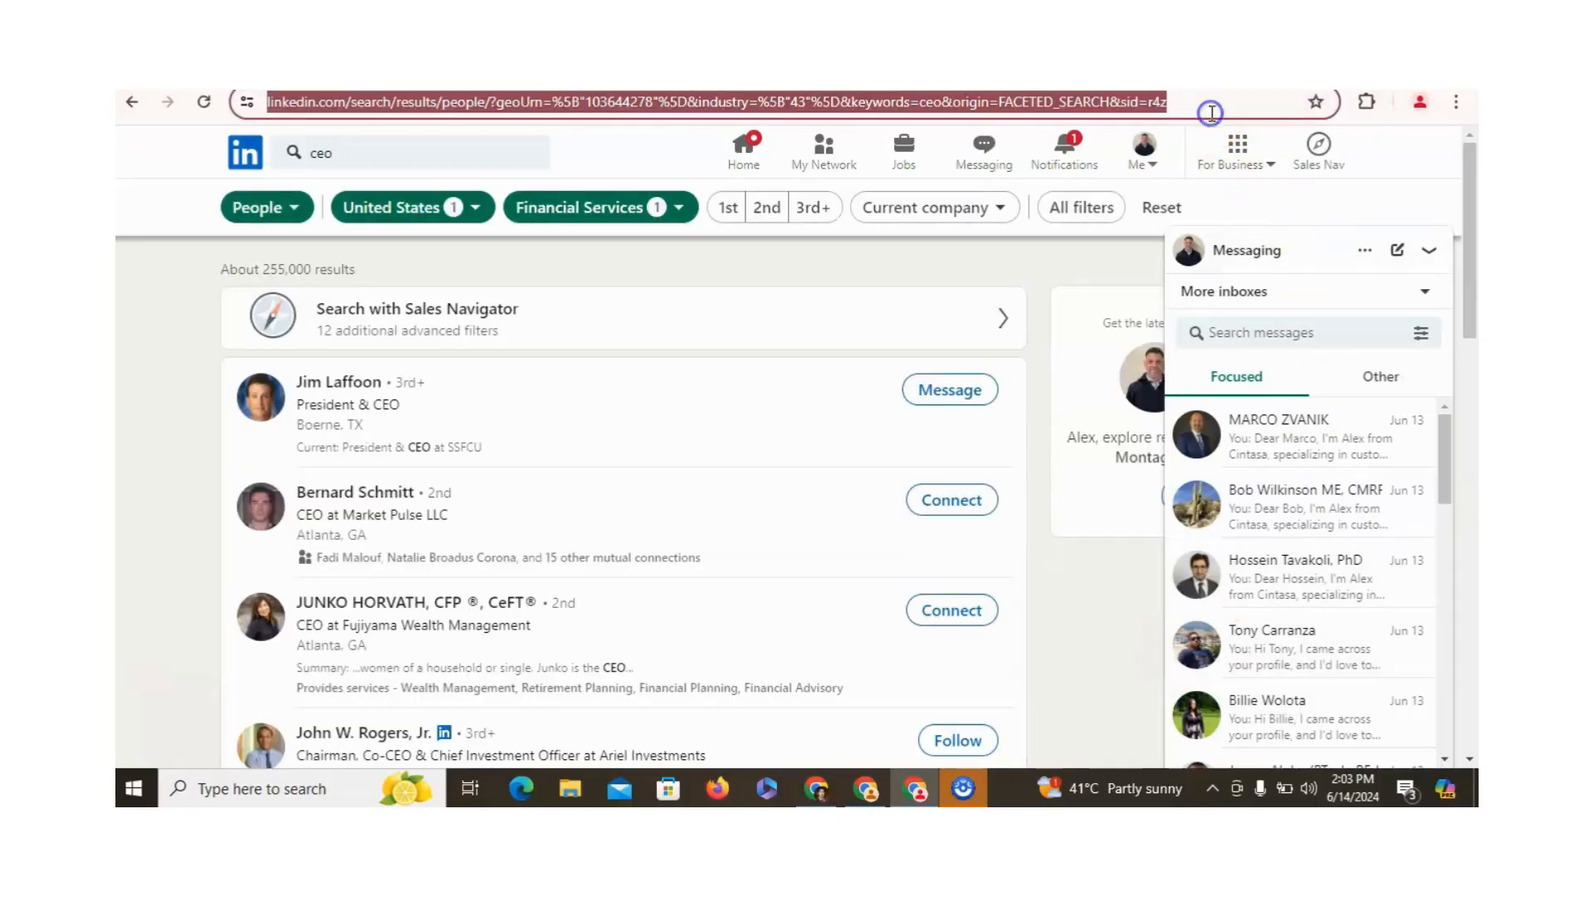
left_click(1211, 113)
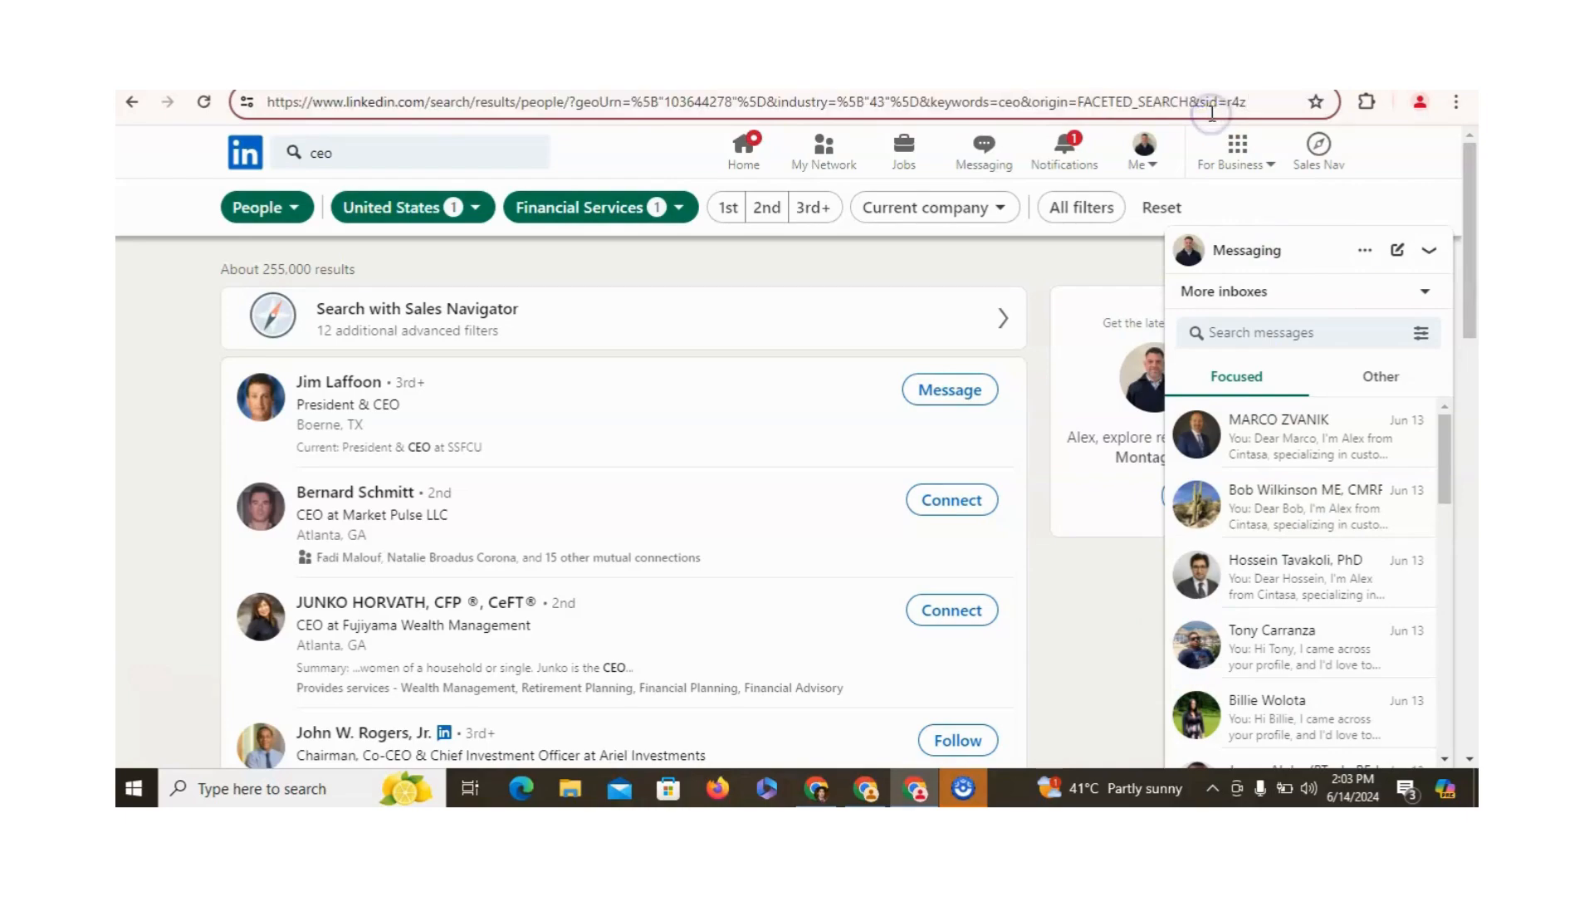
key("ctrl+a")
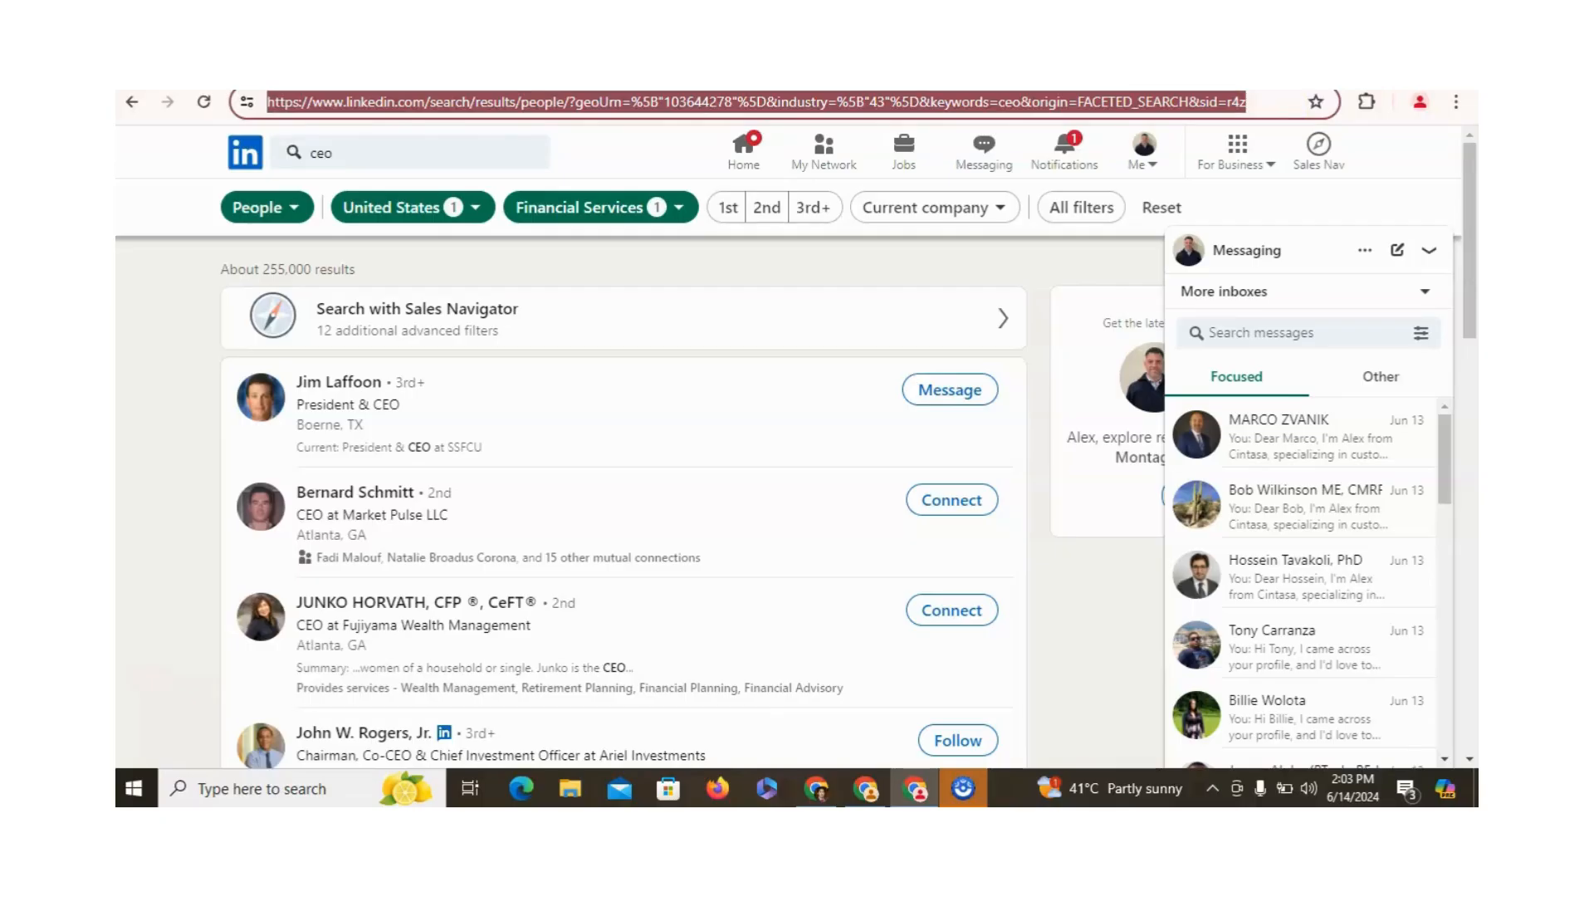
In Sales Navigator, start a lead search and include Chief Executive Officer as the current job title
left_click(1300, 153)
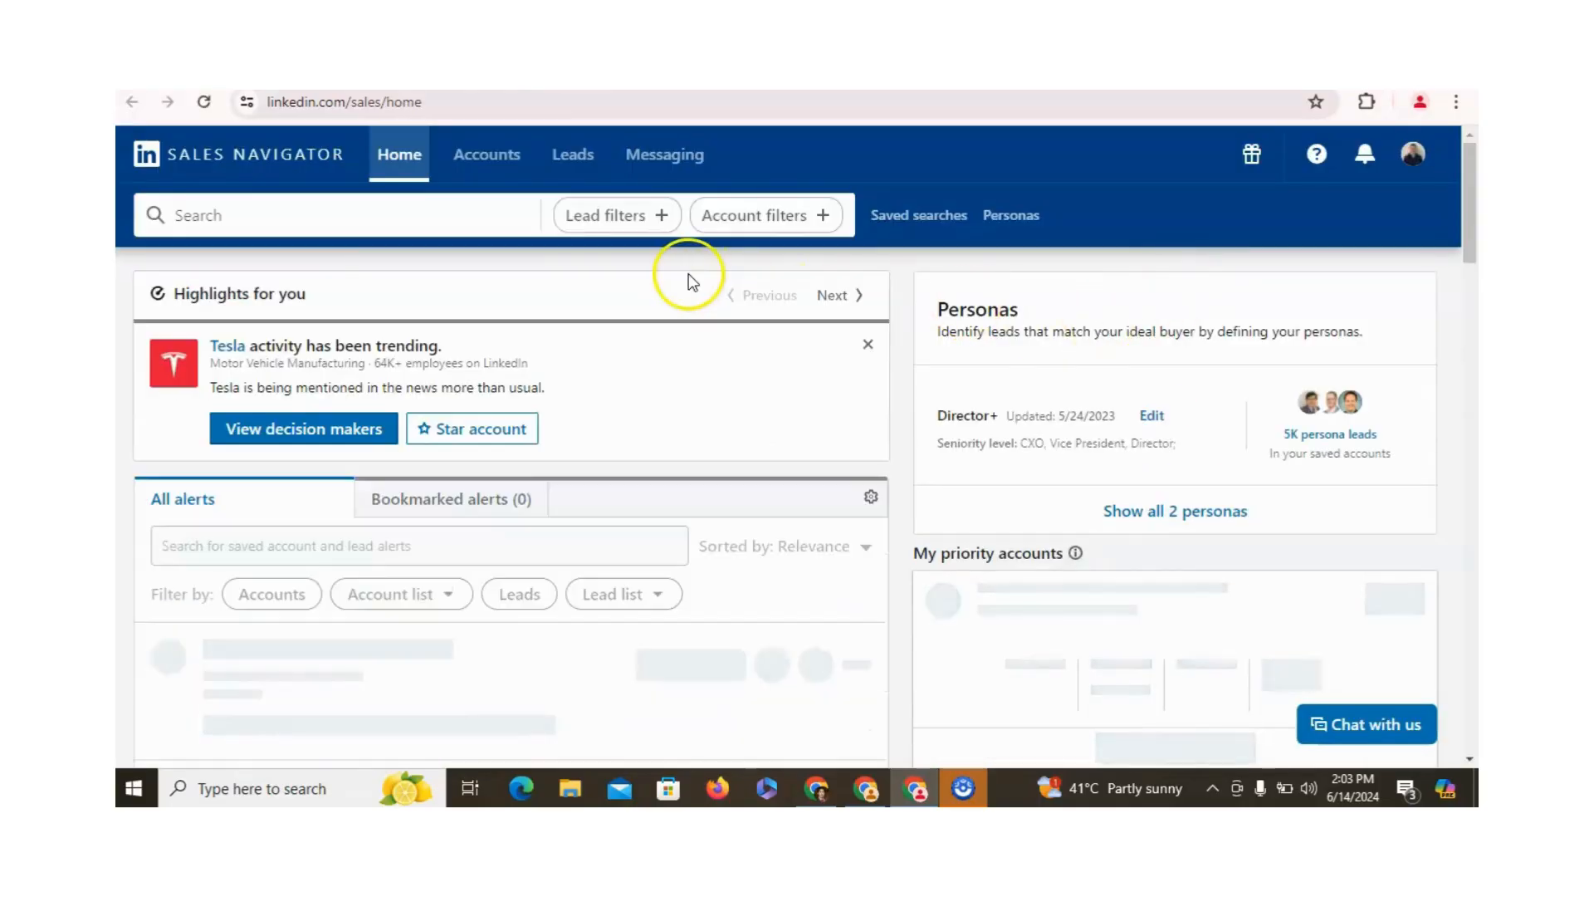
left_click(609, 224)
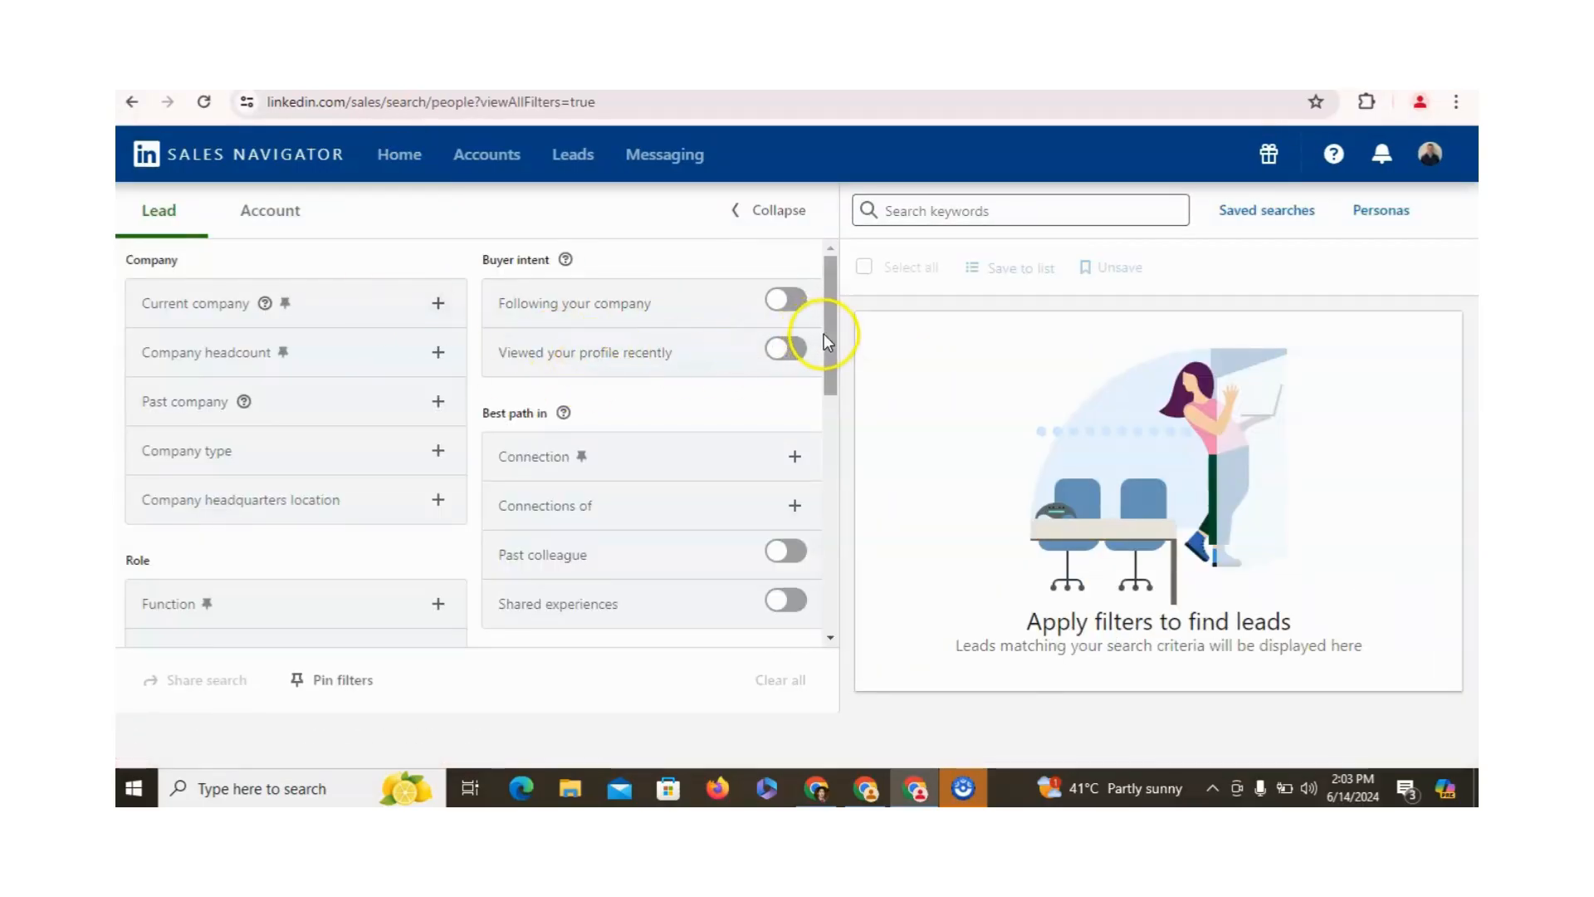
left_click_drag(824, 335, 825, 432)
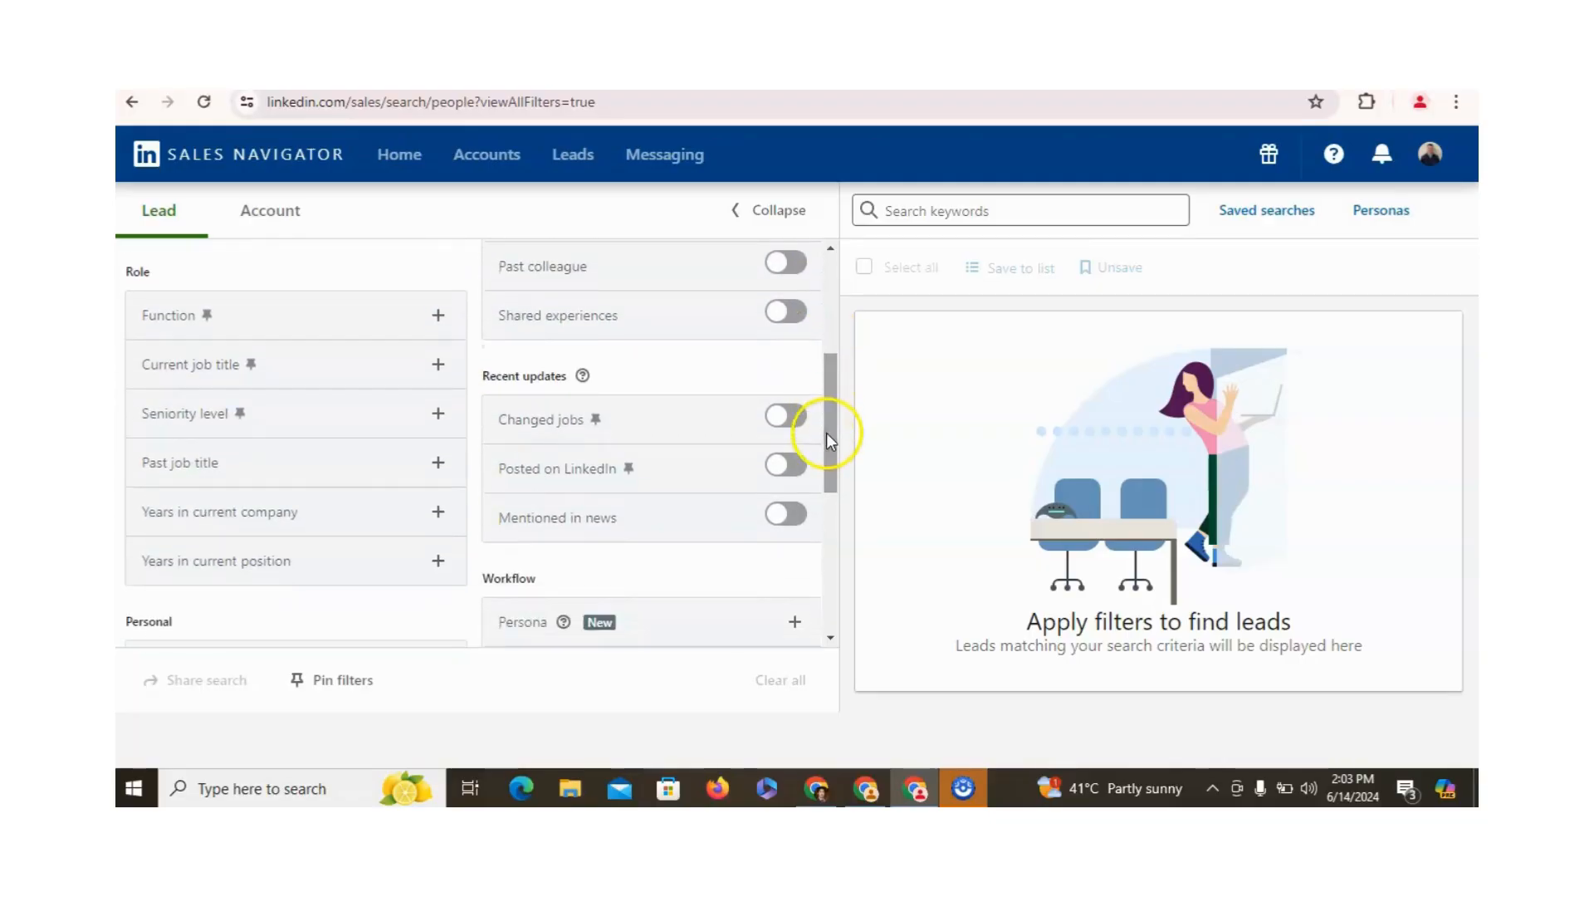
left_click(438, 365)
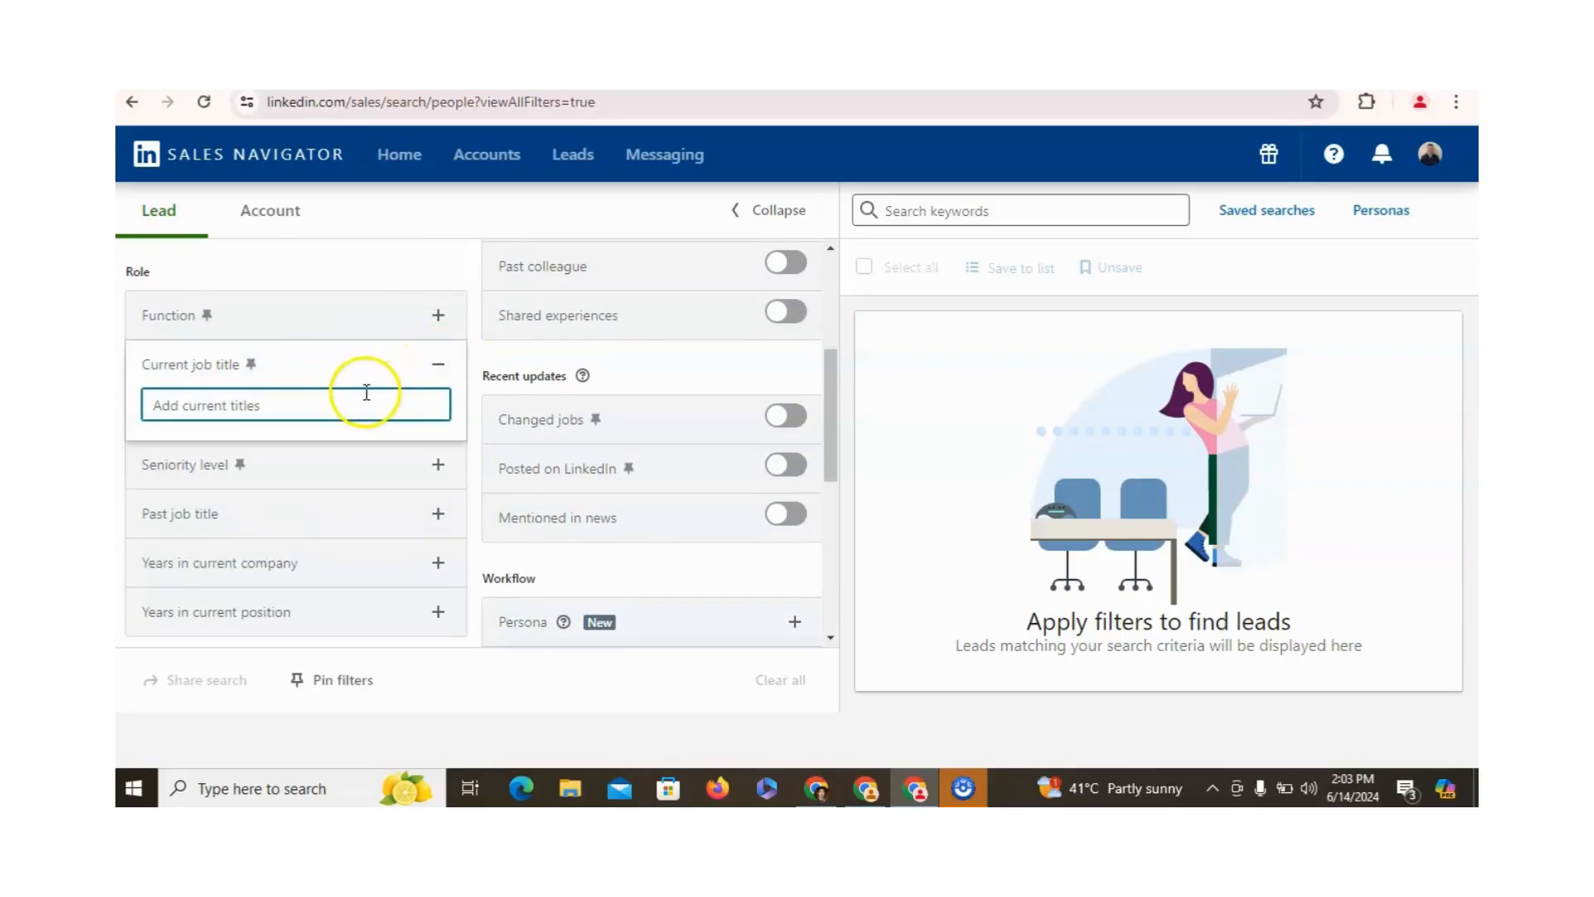
type("ceo")
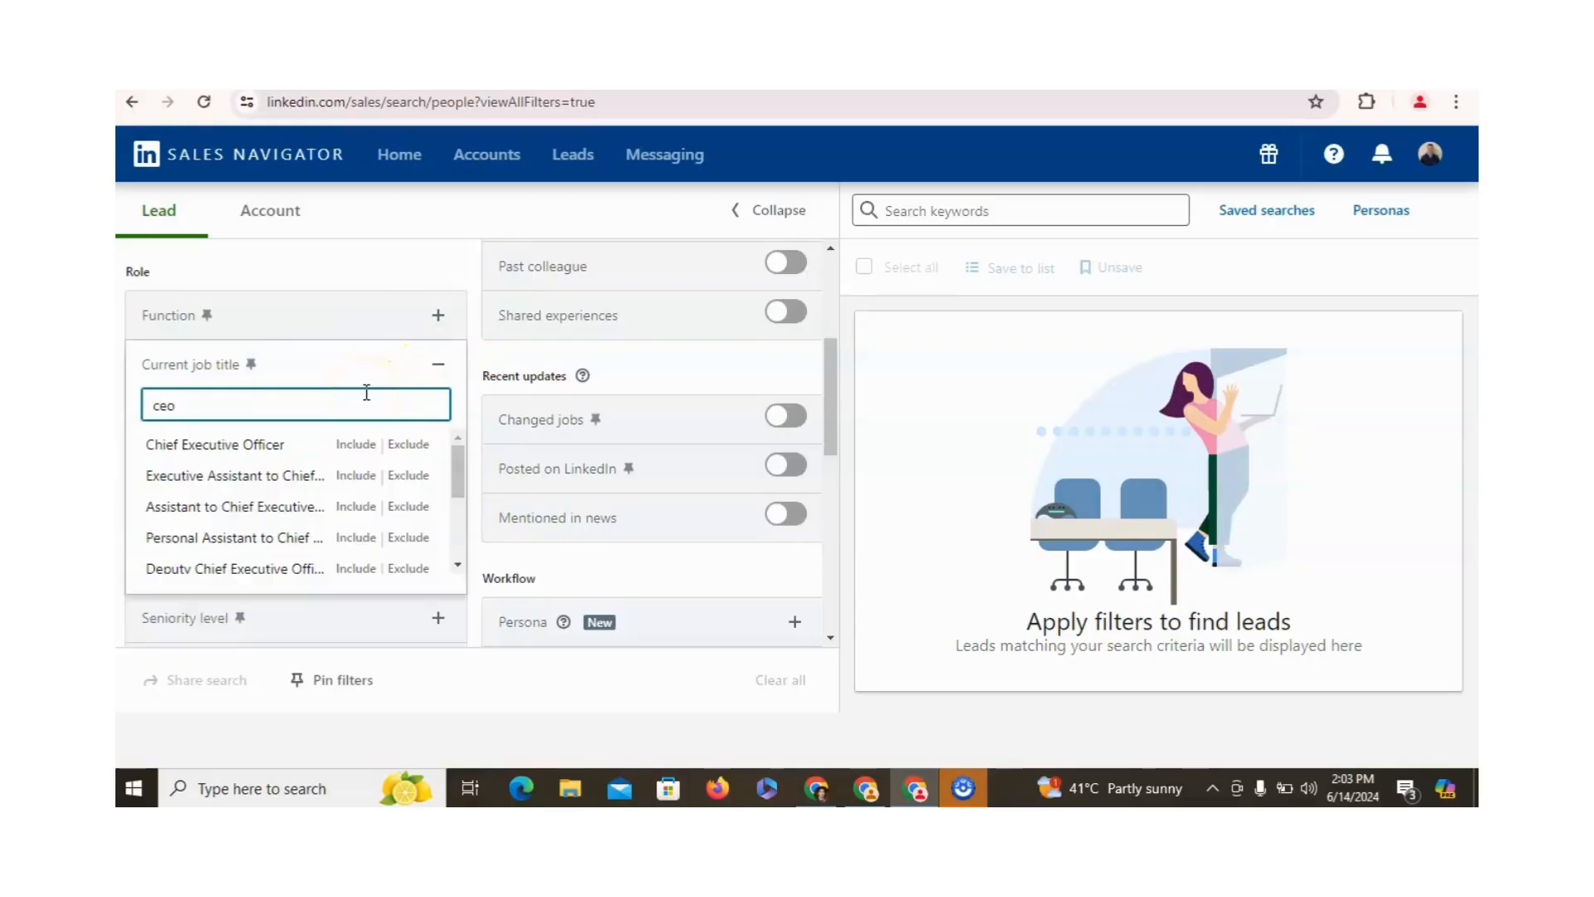
left_click(356, 444)
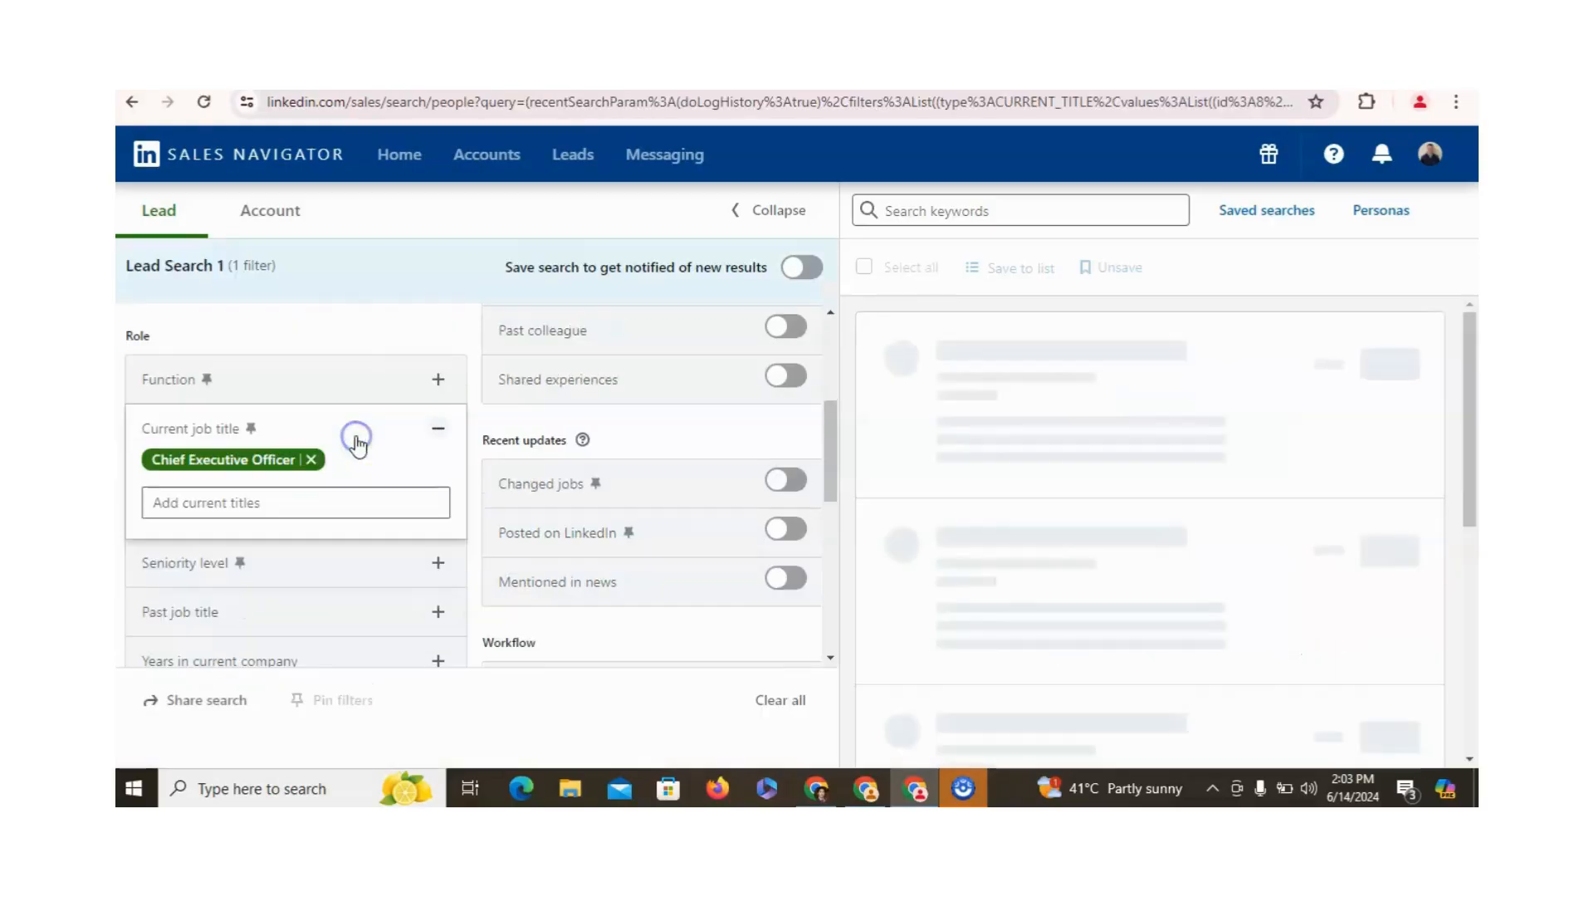
left_click(357, 315)
left_click(427, 507)
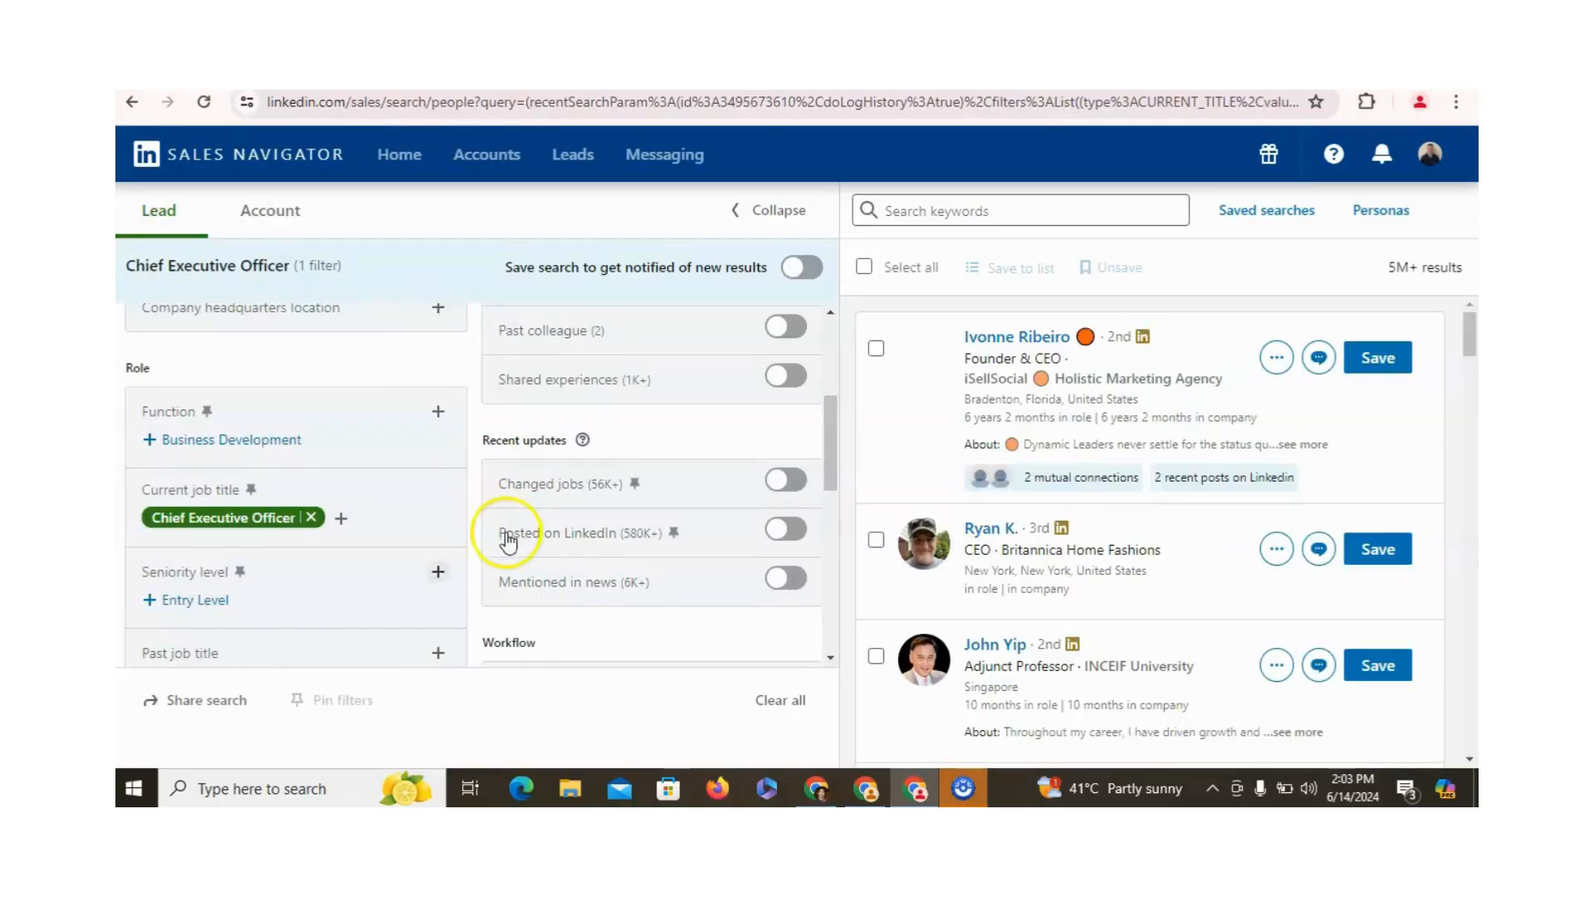
Look through the available options of the Seniority level filter and close it without choosing one
left_click(437, 571)
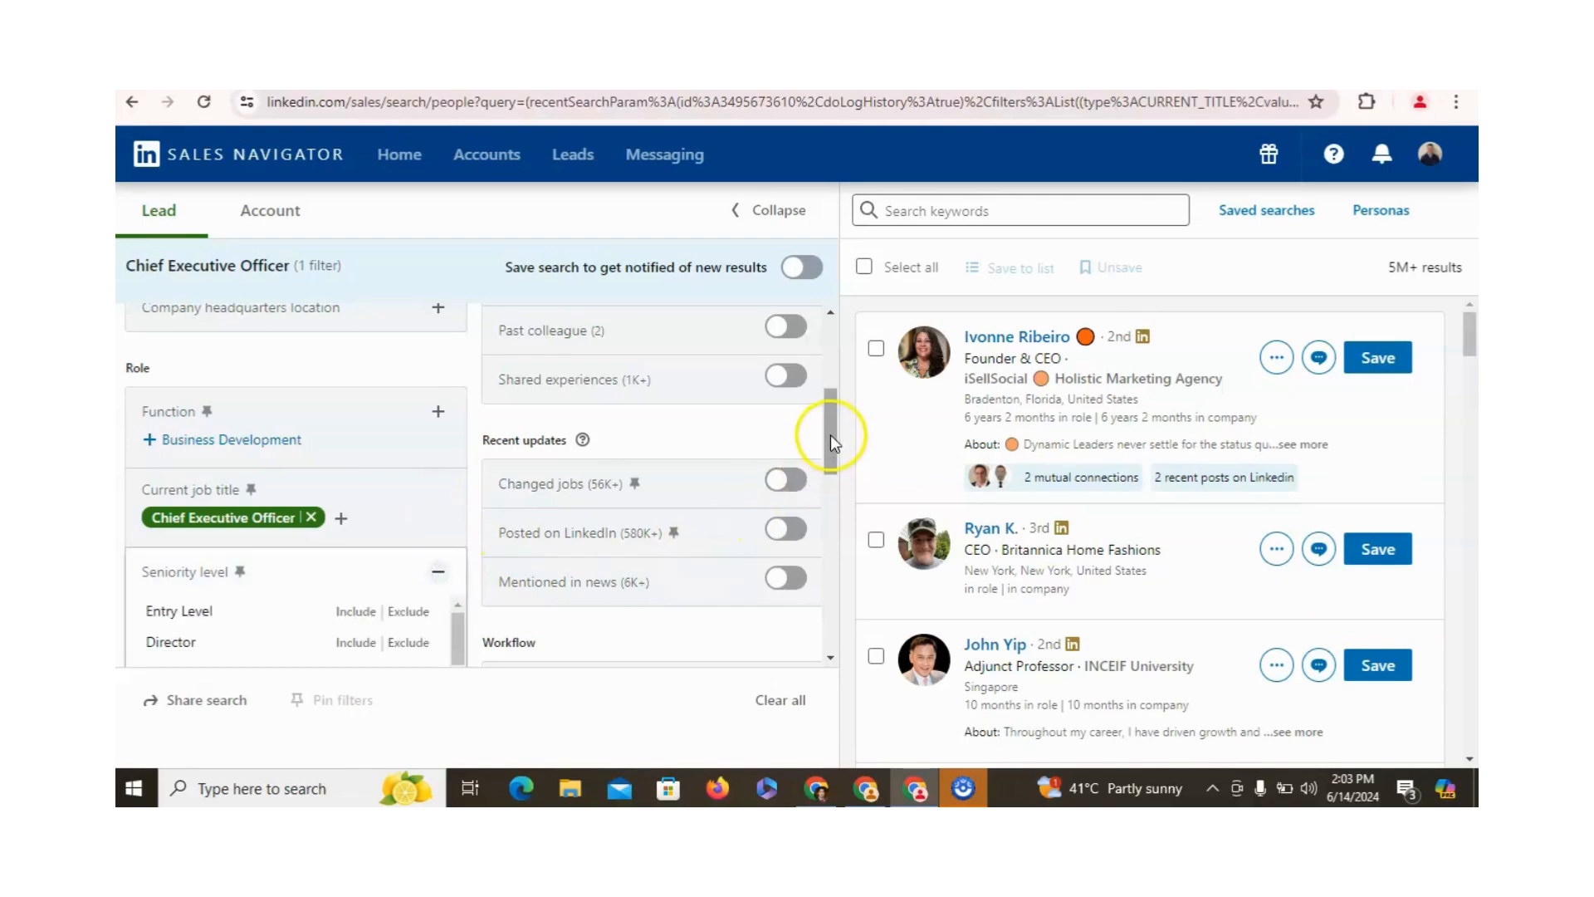
left_click_drag(830, 432, 830, 473)
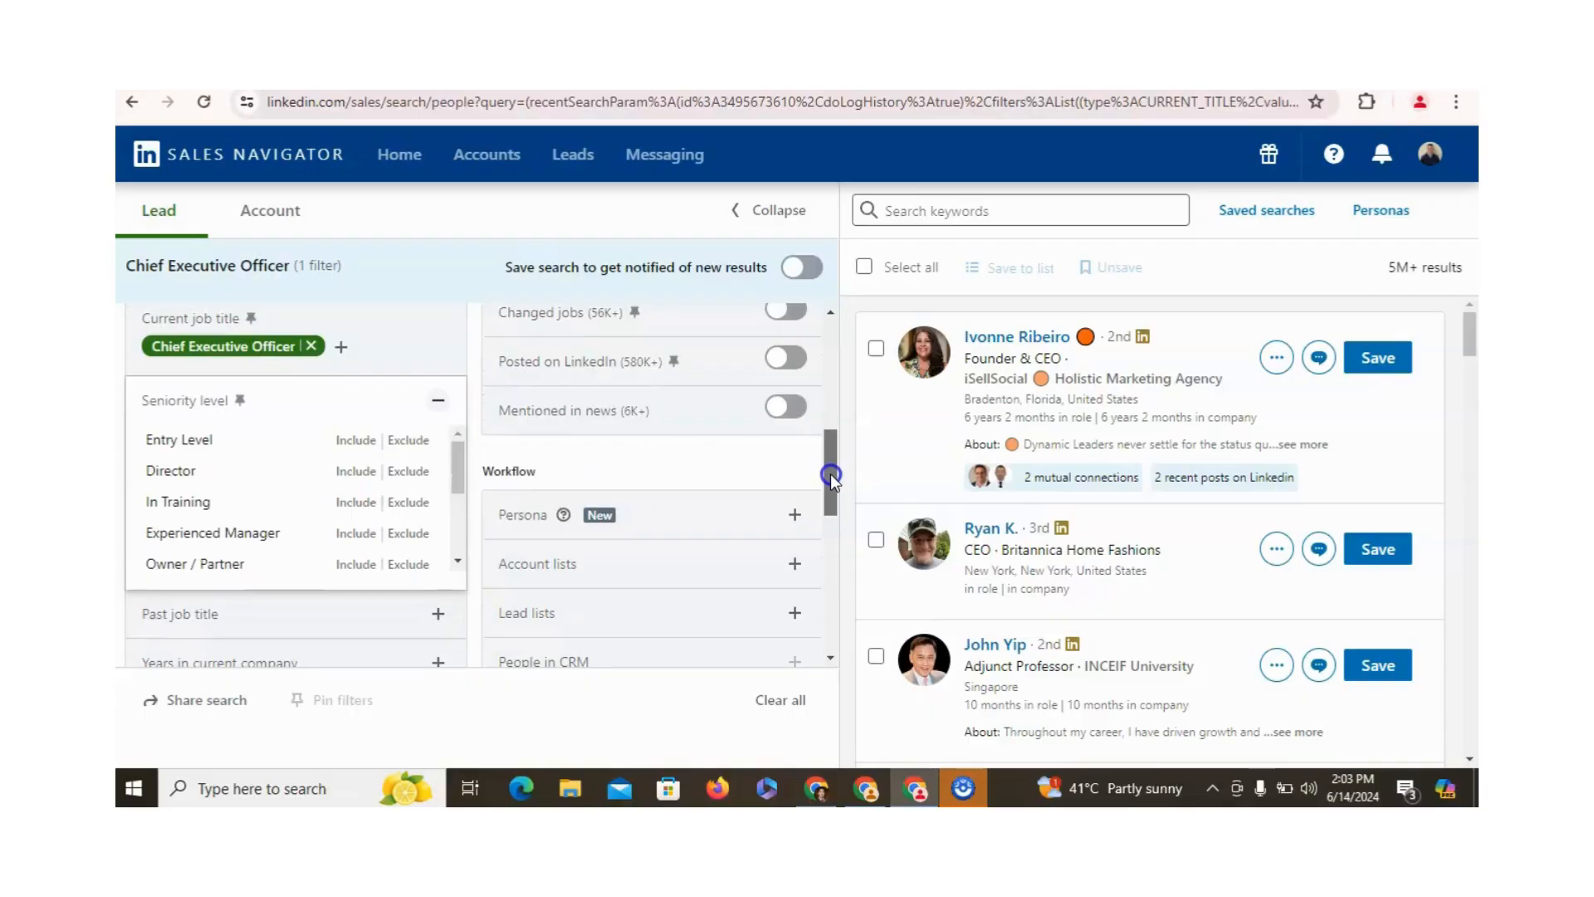
left_click(456, 560)
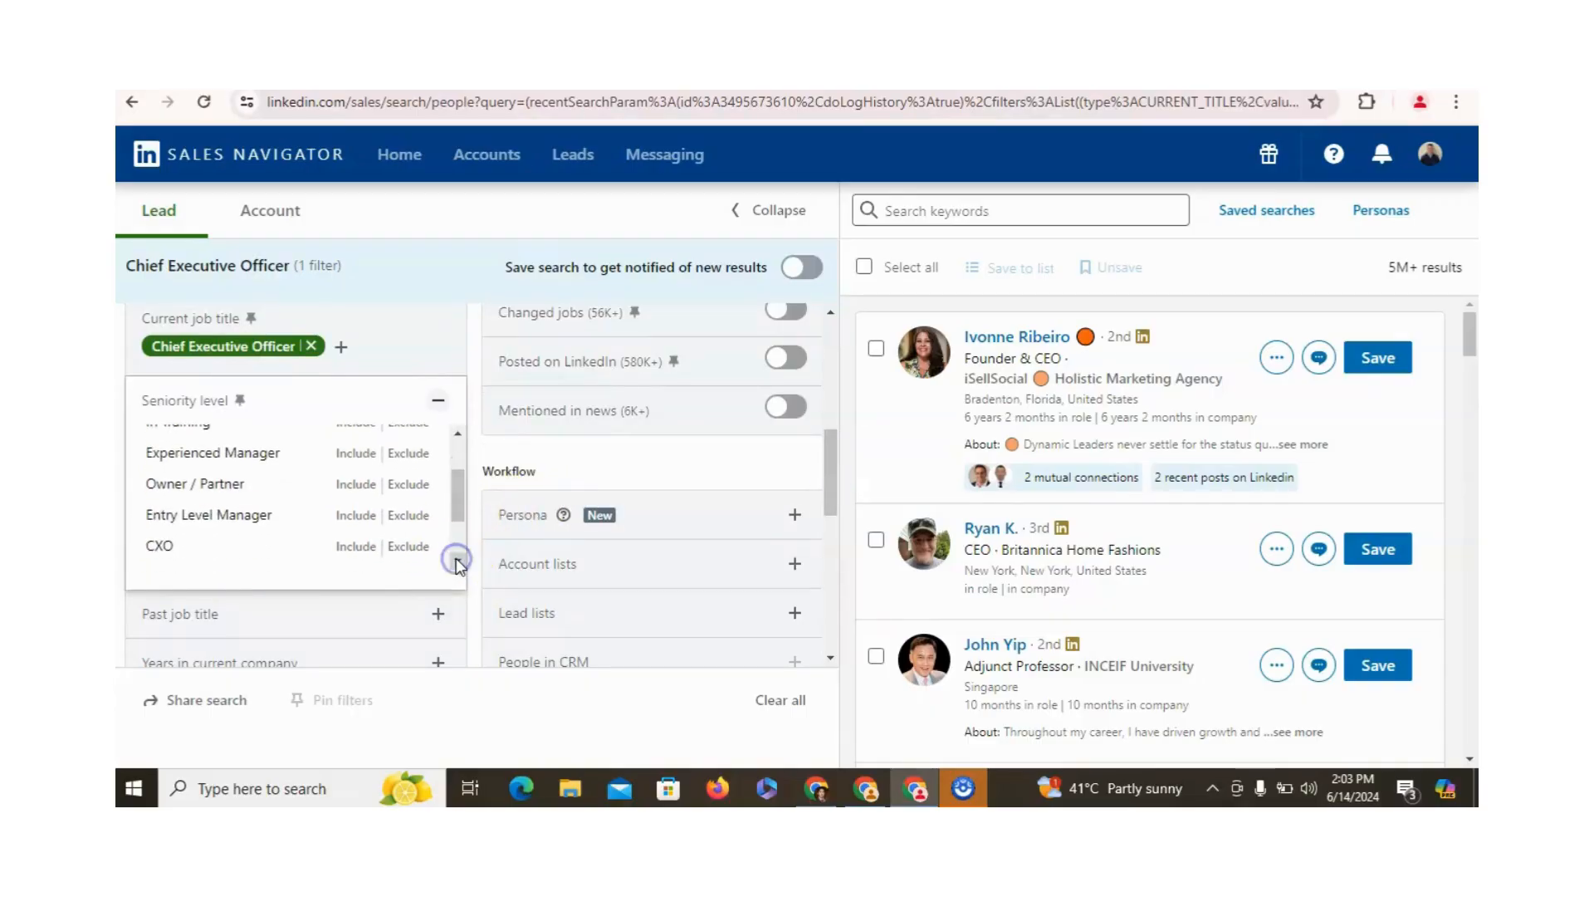
left_click(457, 562)
left_click(457, 562)
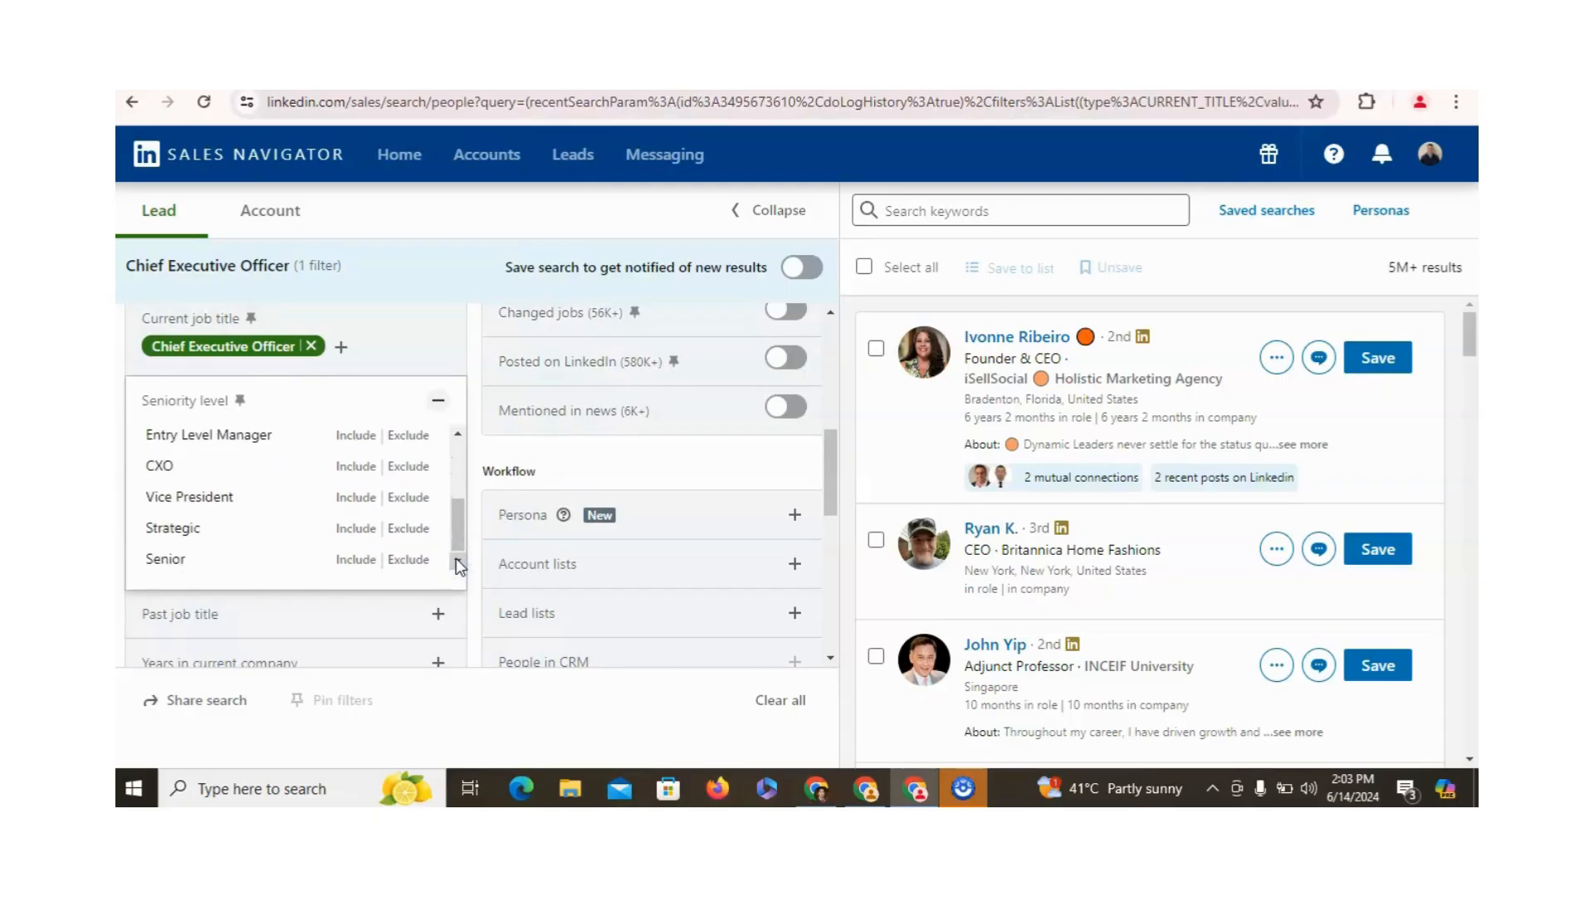
left_click(457, 562)
left_click(457, 562)
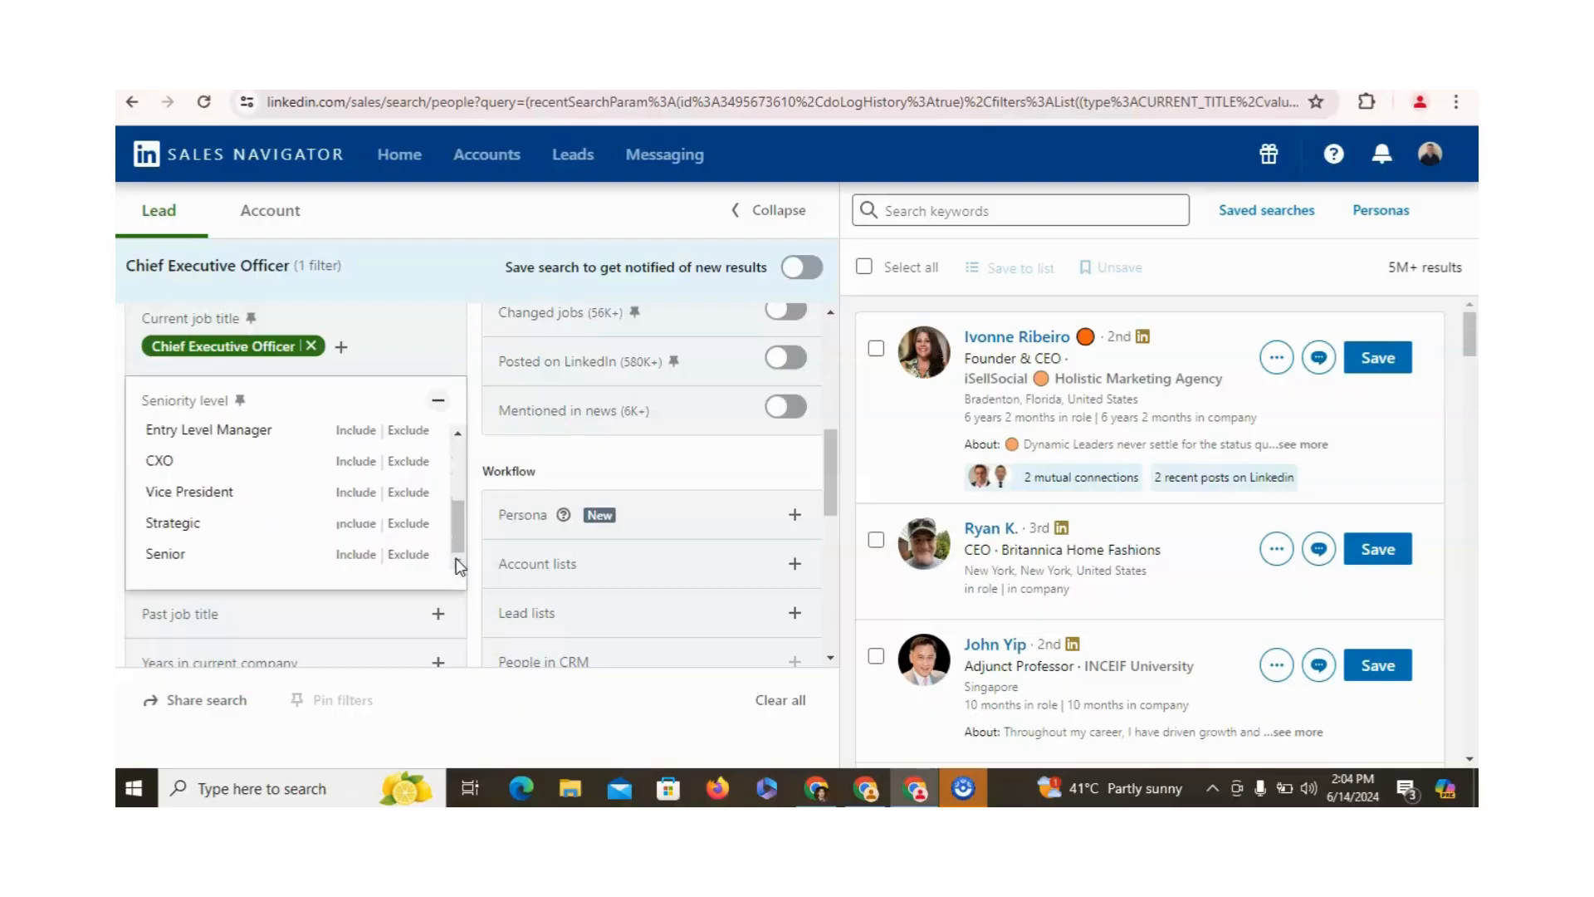
left_click(433, 339)
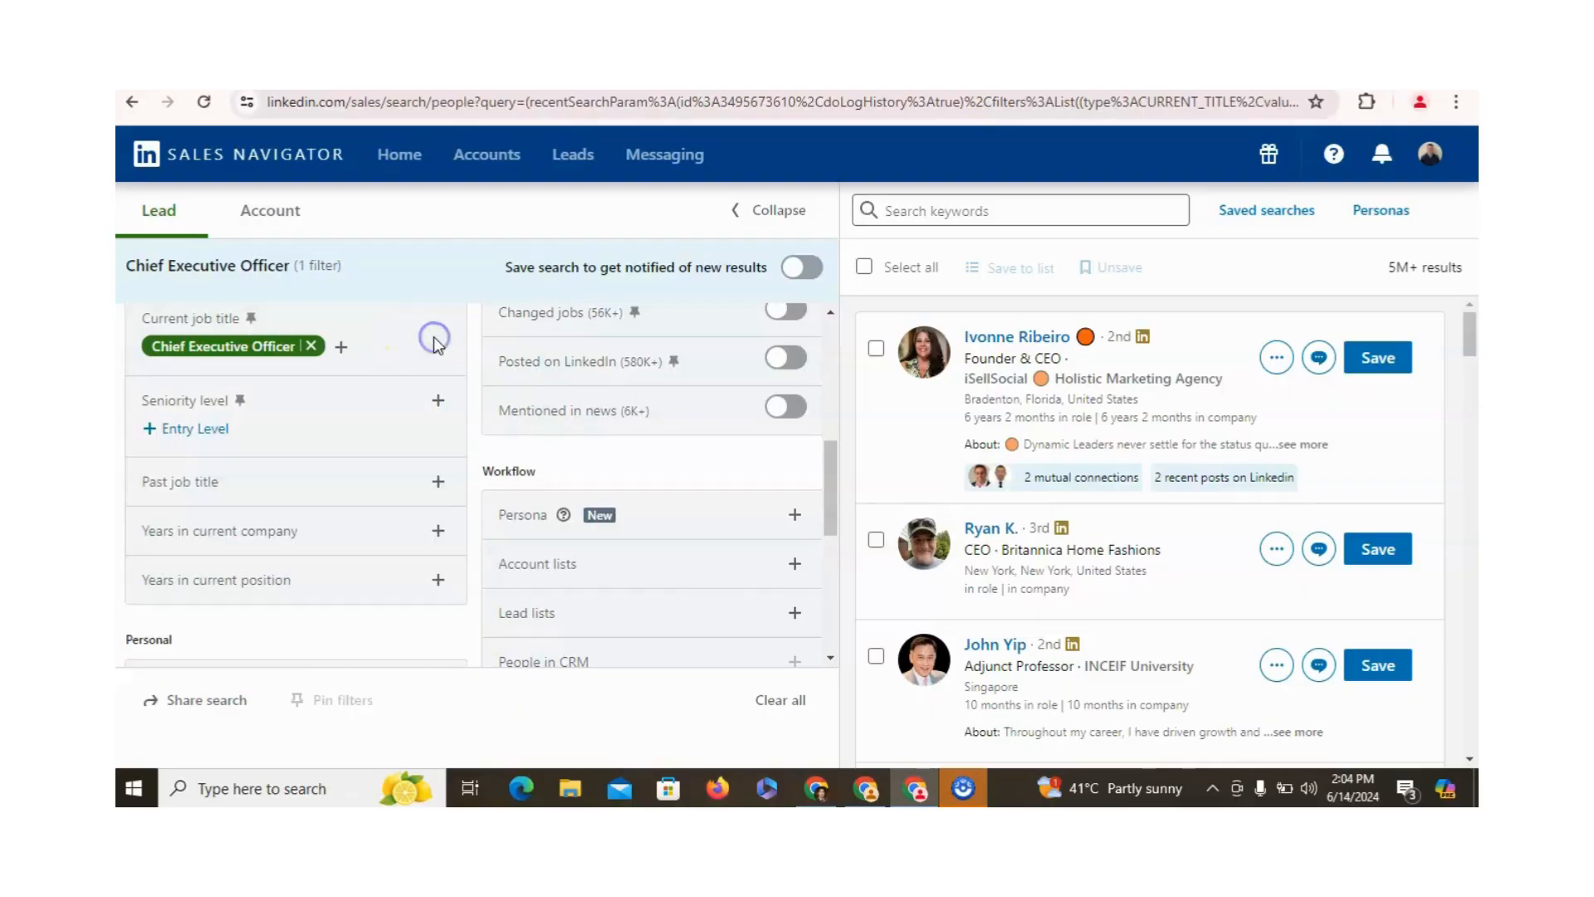
Replace Chief Executive Officer with Real Estate Agent as the included current job title in the lead search
left_click(341, 347)
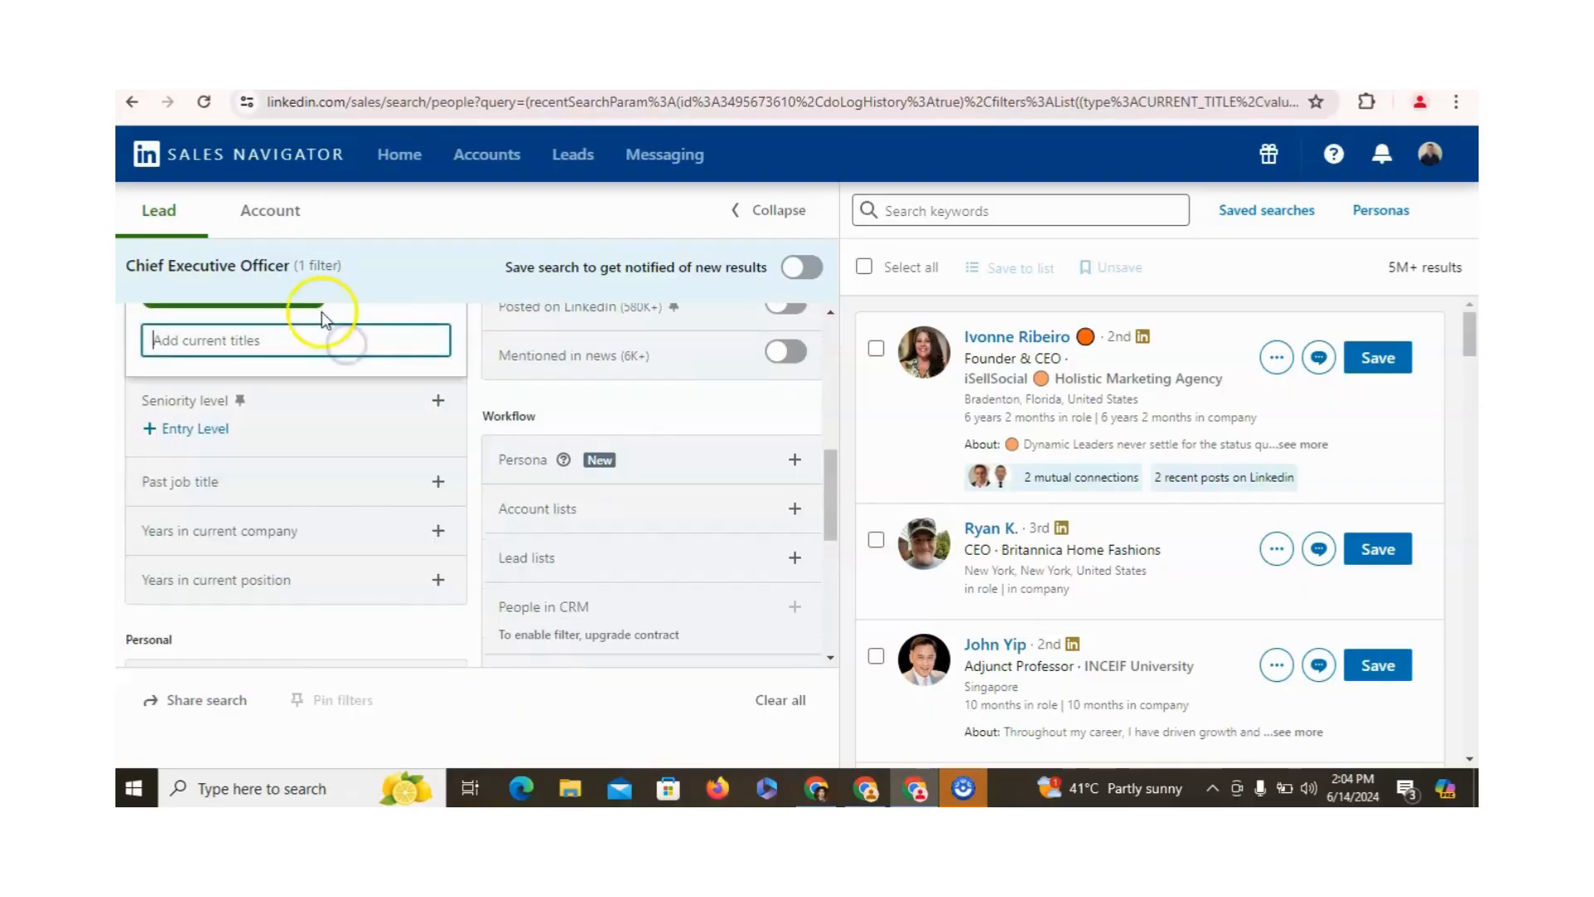
left_click(831, 312)
left_click(831, 312)
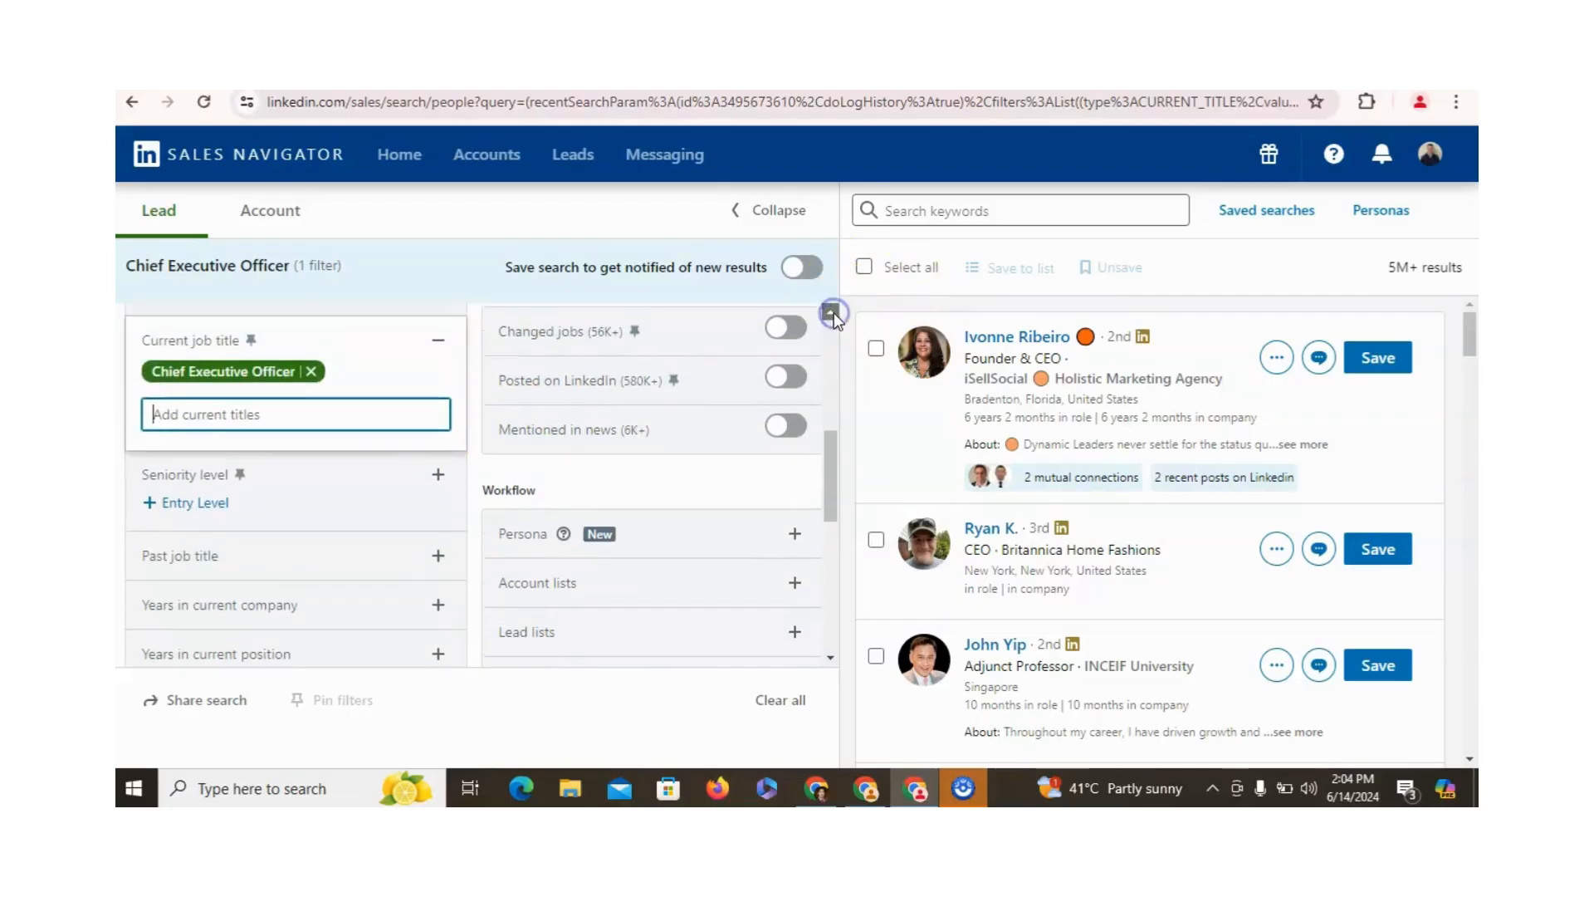
left_click(830, 312)
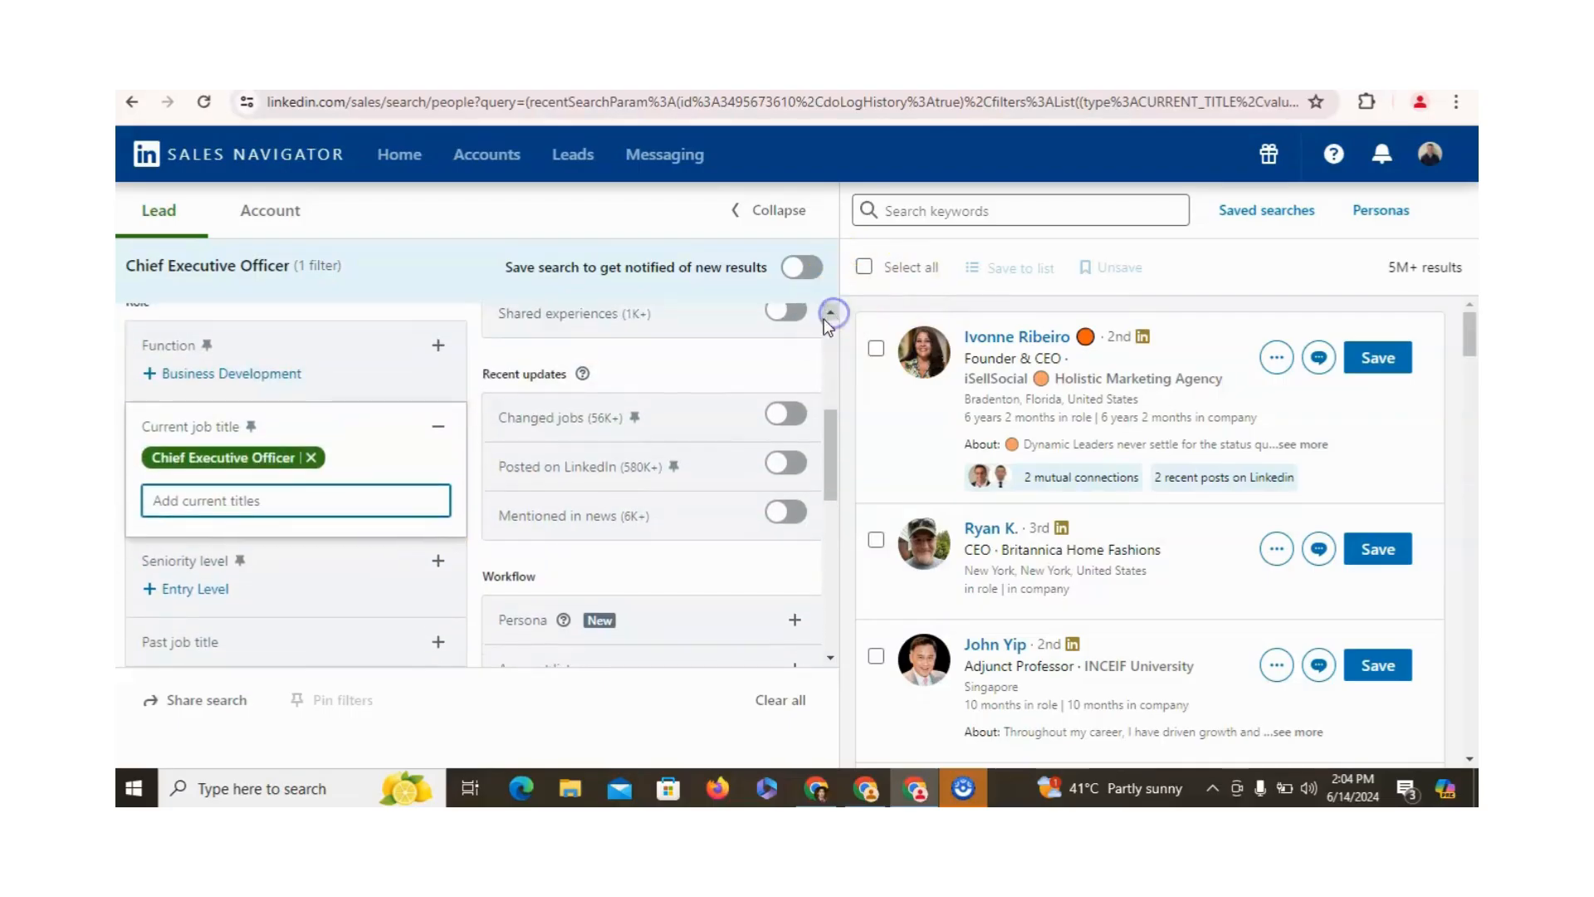
left_click(311, 458)
left_click(217, 336)
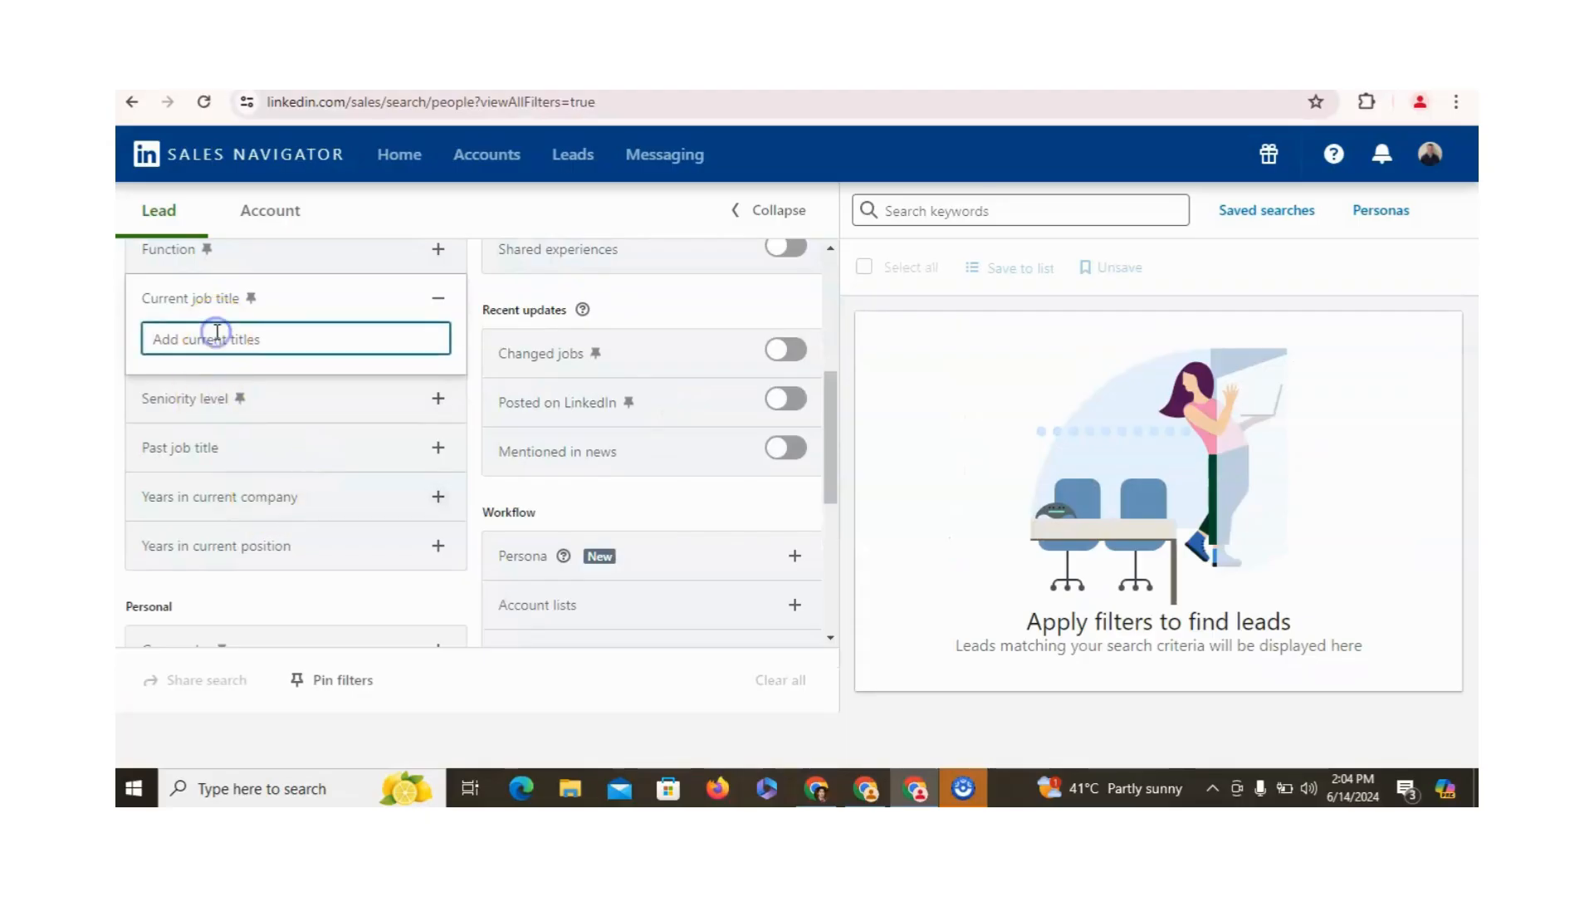
type("realtor")
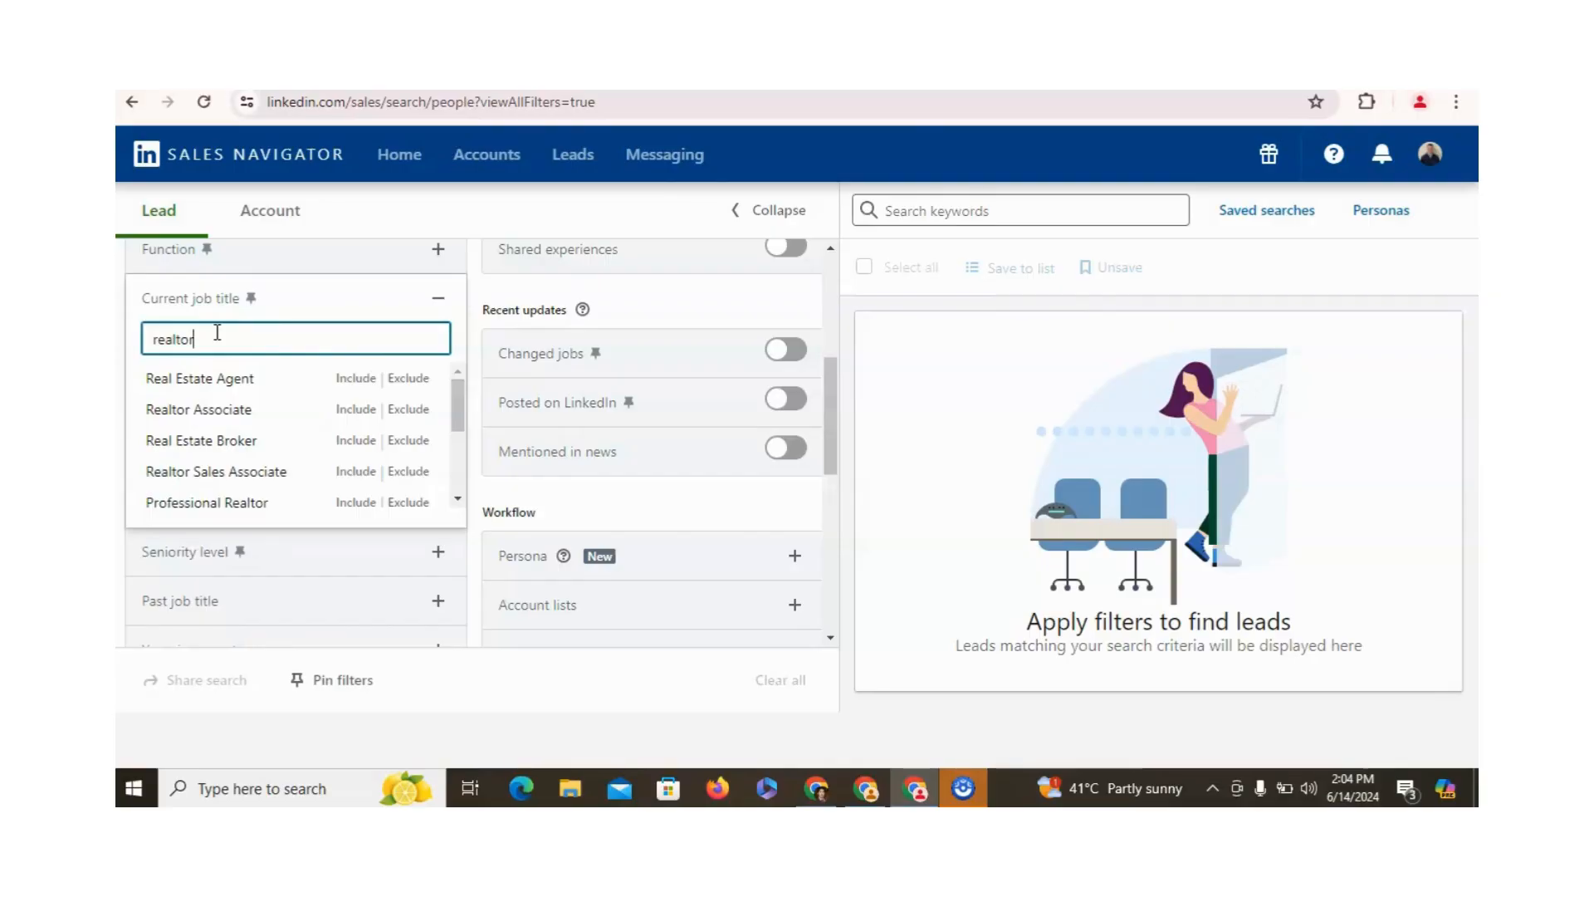
left_click(363, 382)
left_click(773, 469)
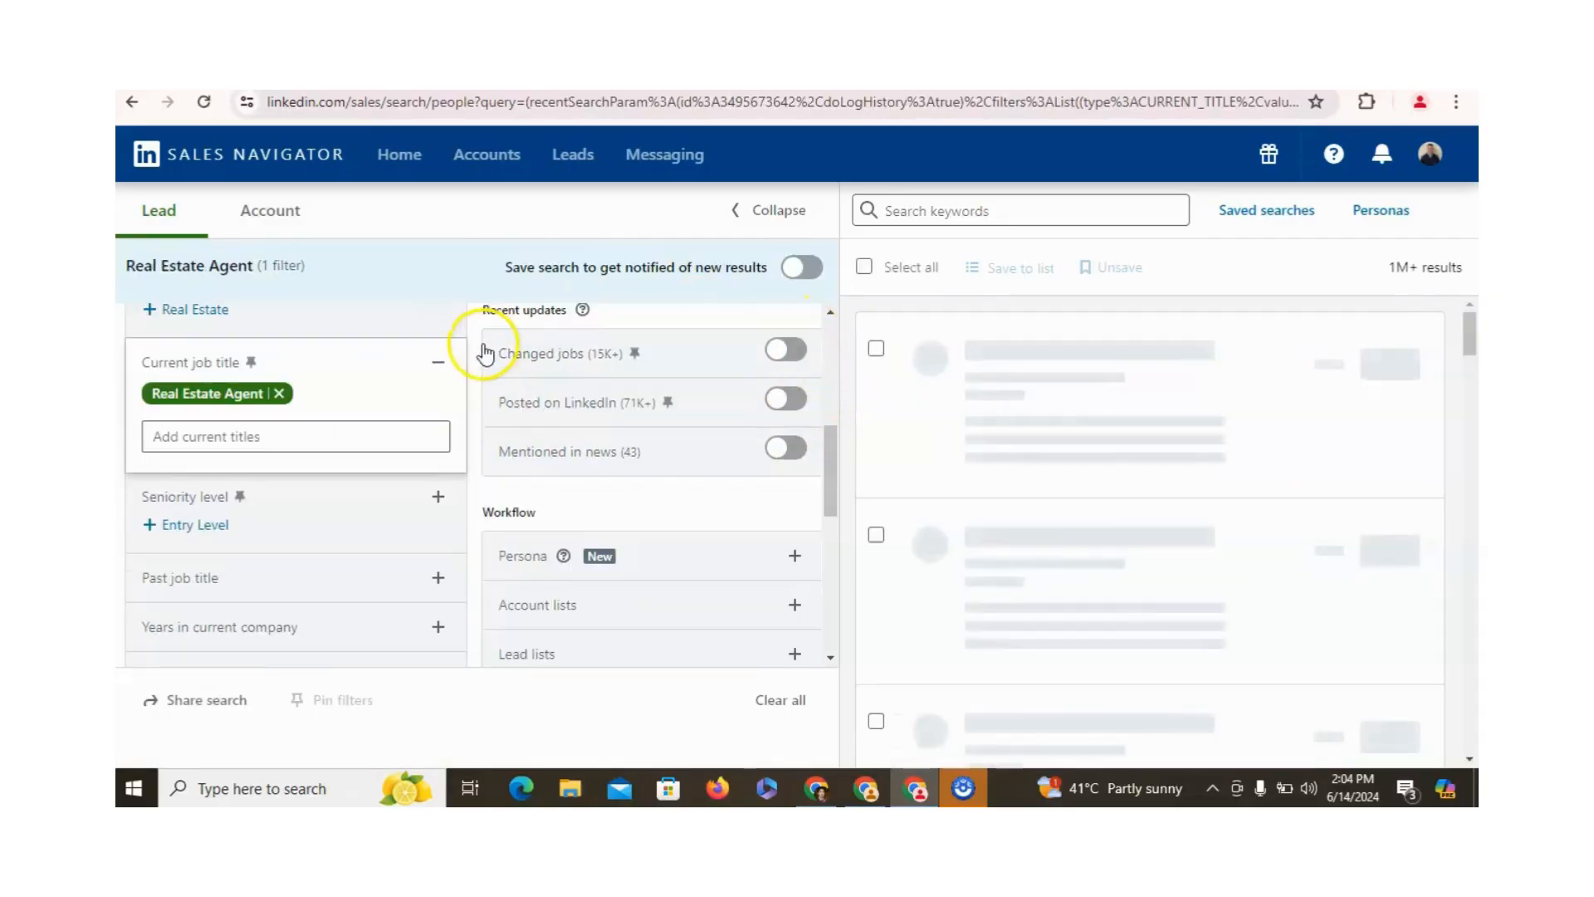
Include Real Estate as the industry in the lead search
left_click_drag(835, 481, 844, 572)
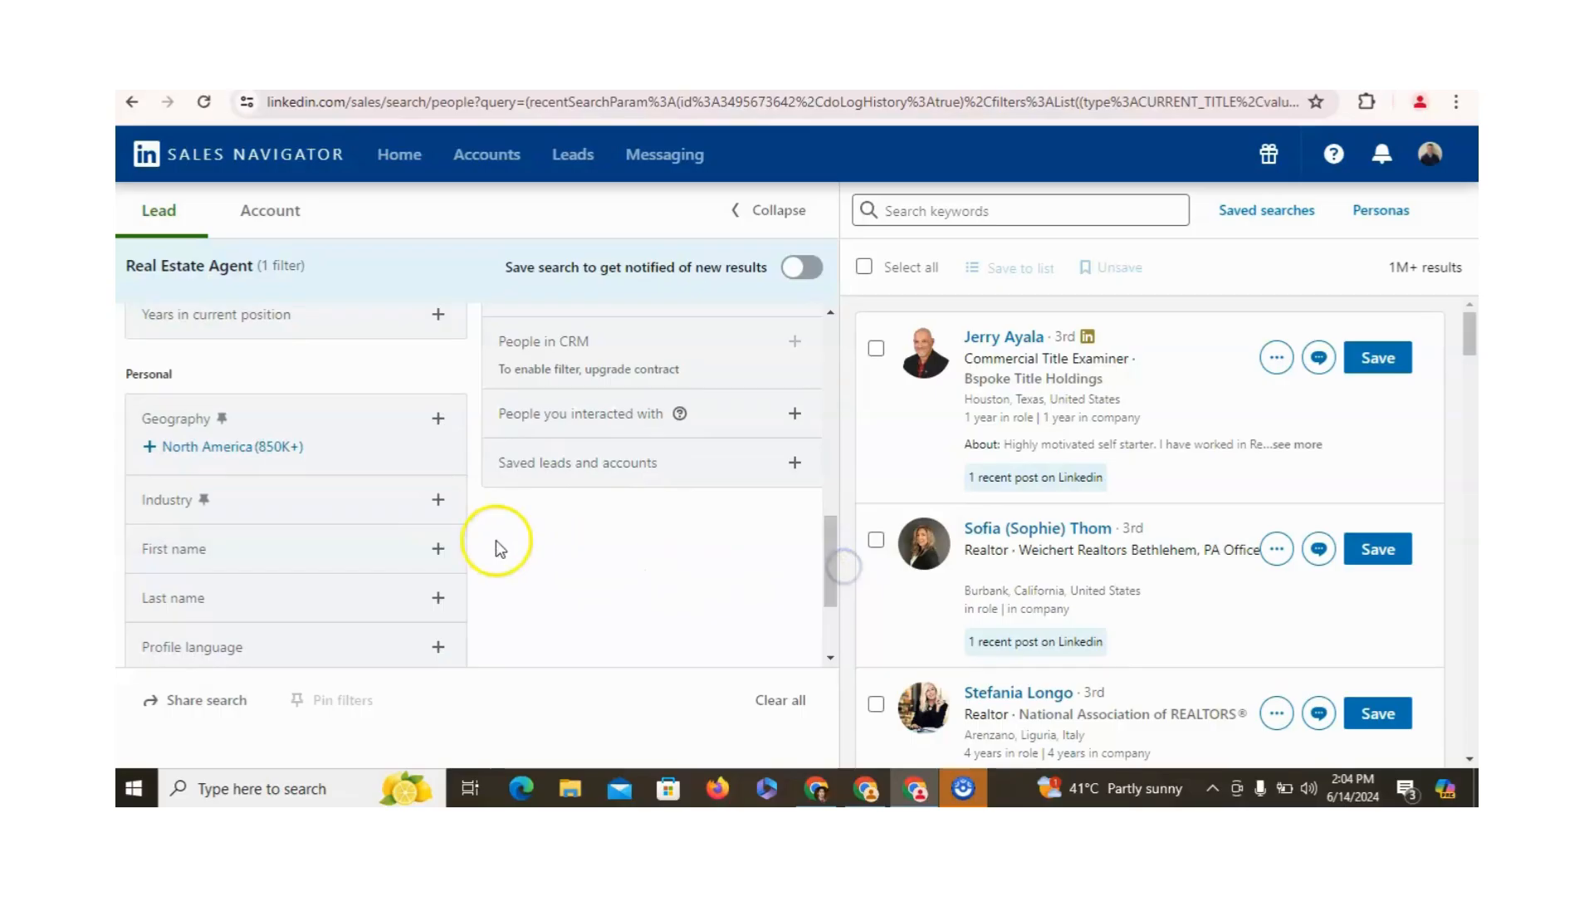
left_click(435, 500)
left_click(355, 536)
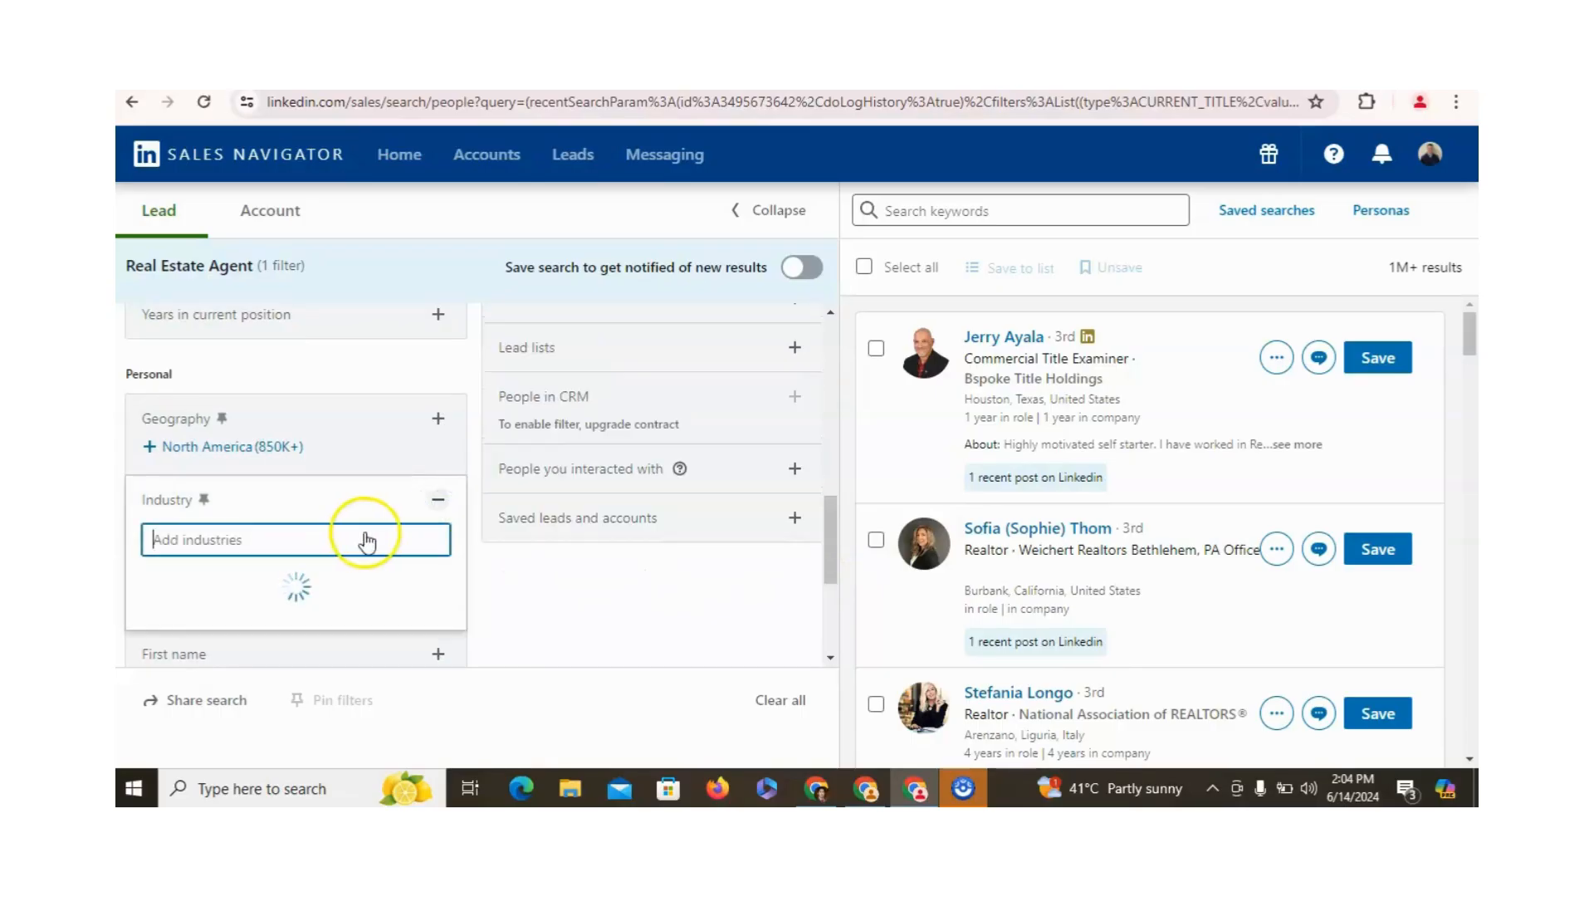
type("rea")
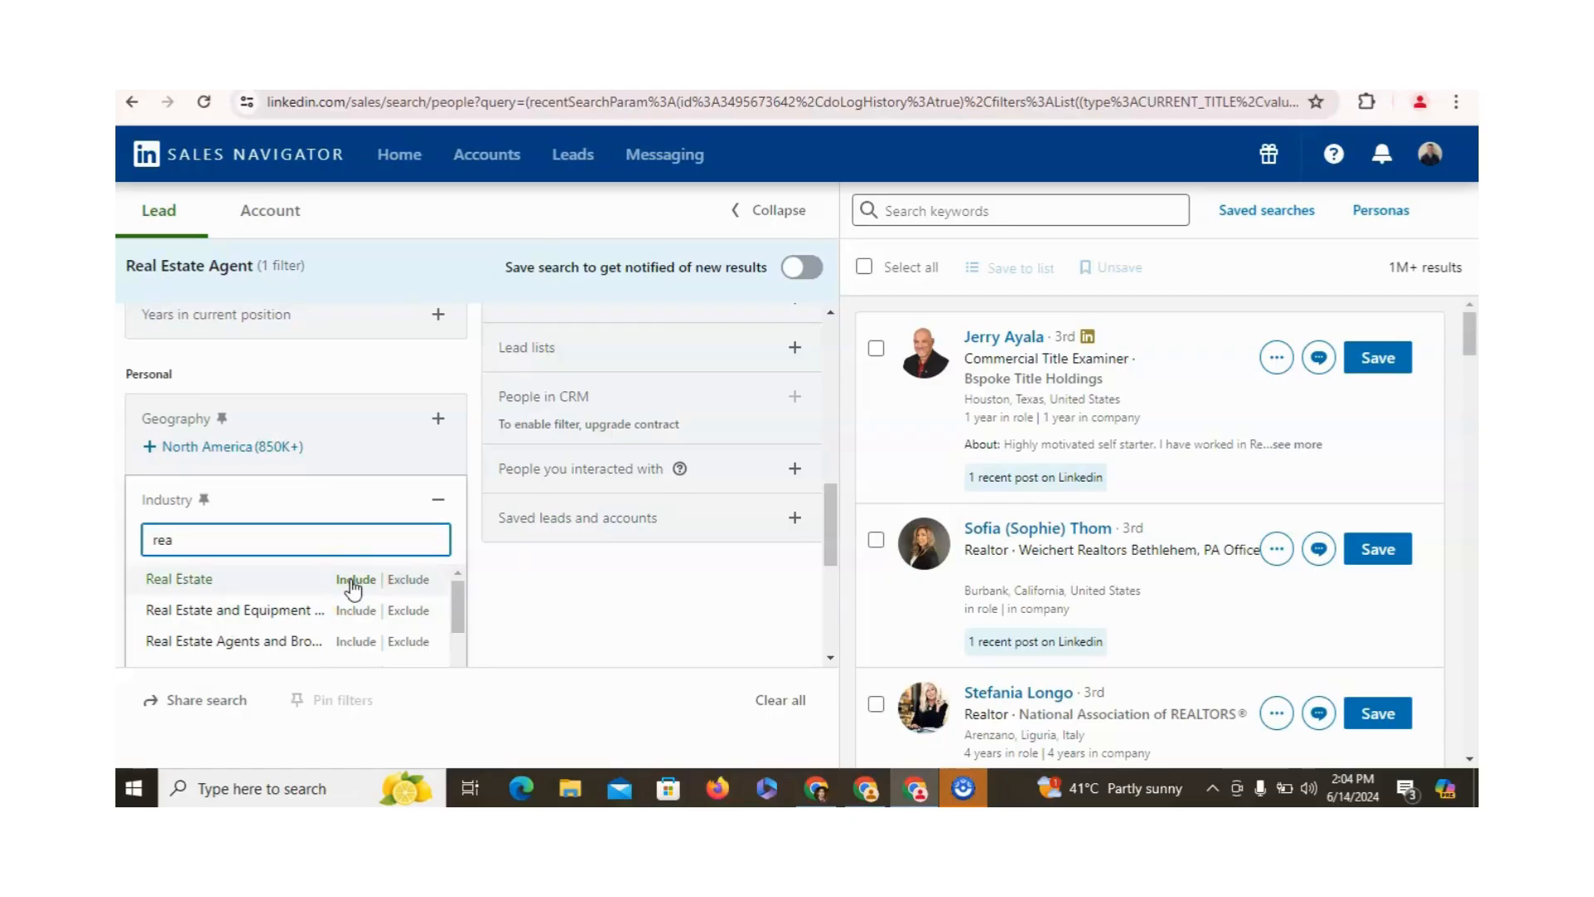
left_click(355, 582)
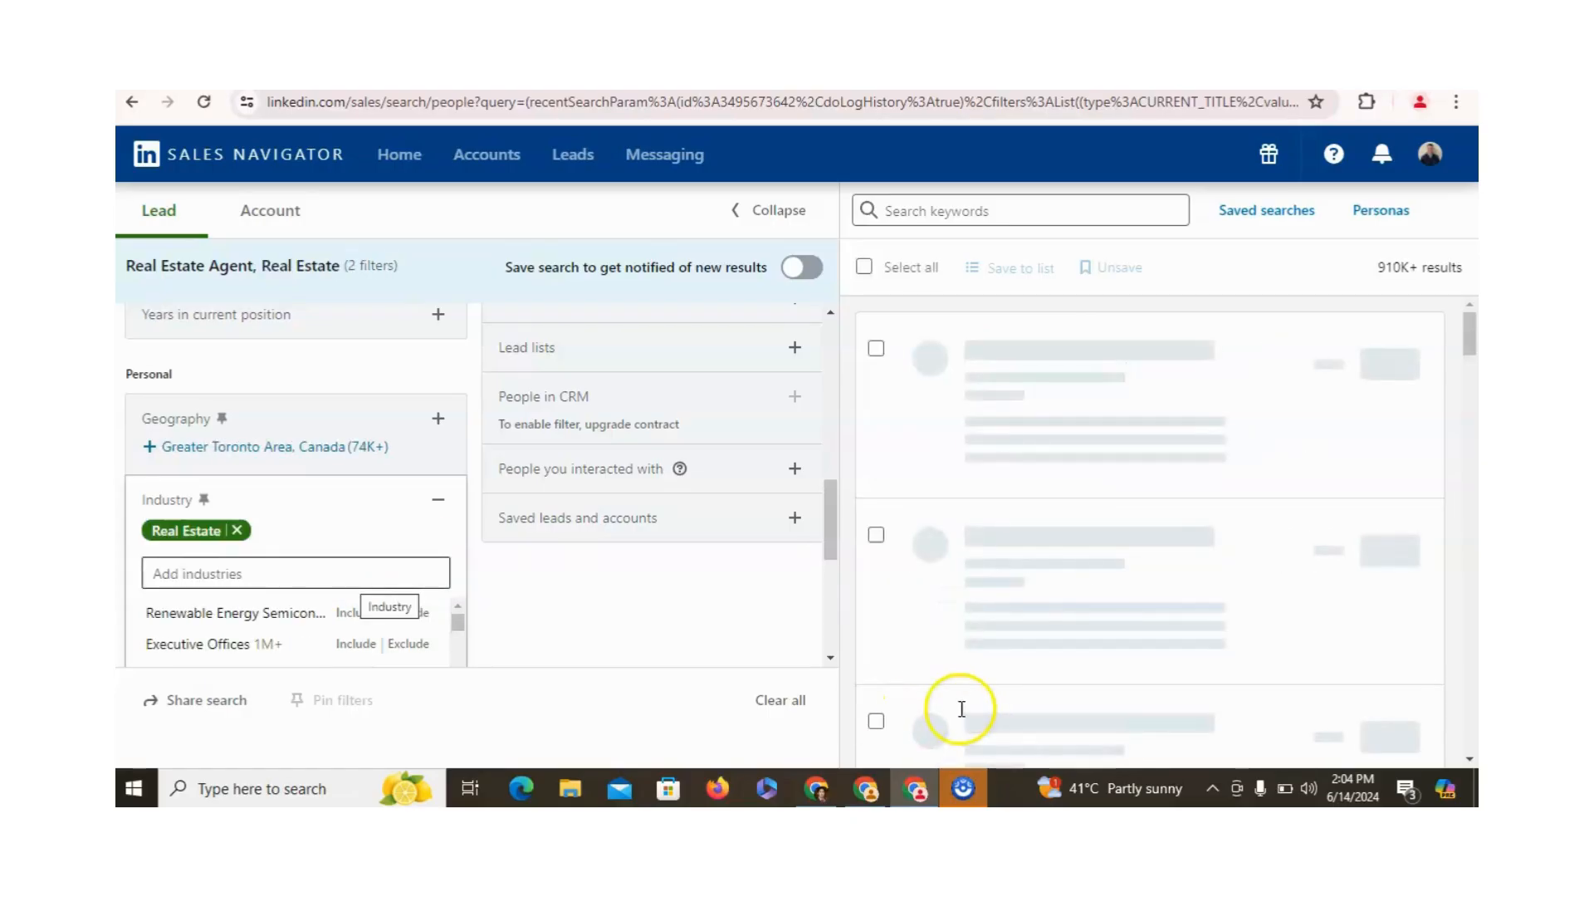
Include United States as the geography in the lead search and close the location options
left_click(438, 423)
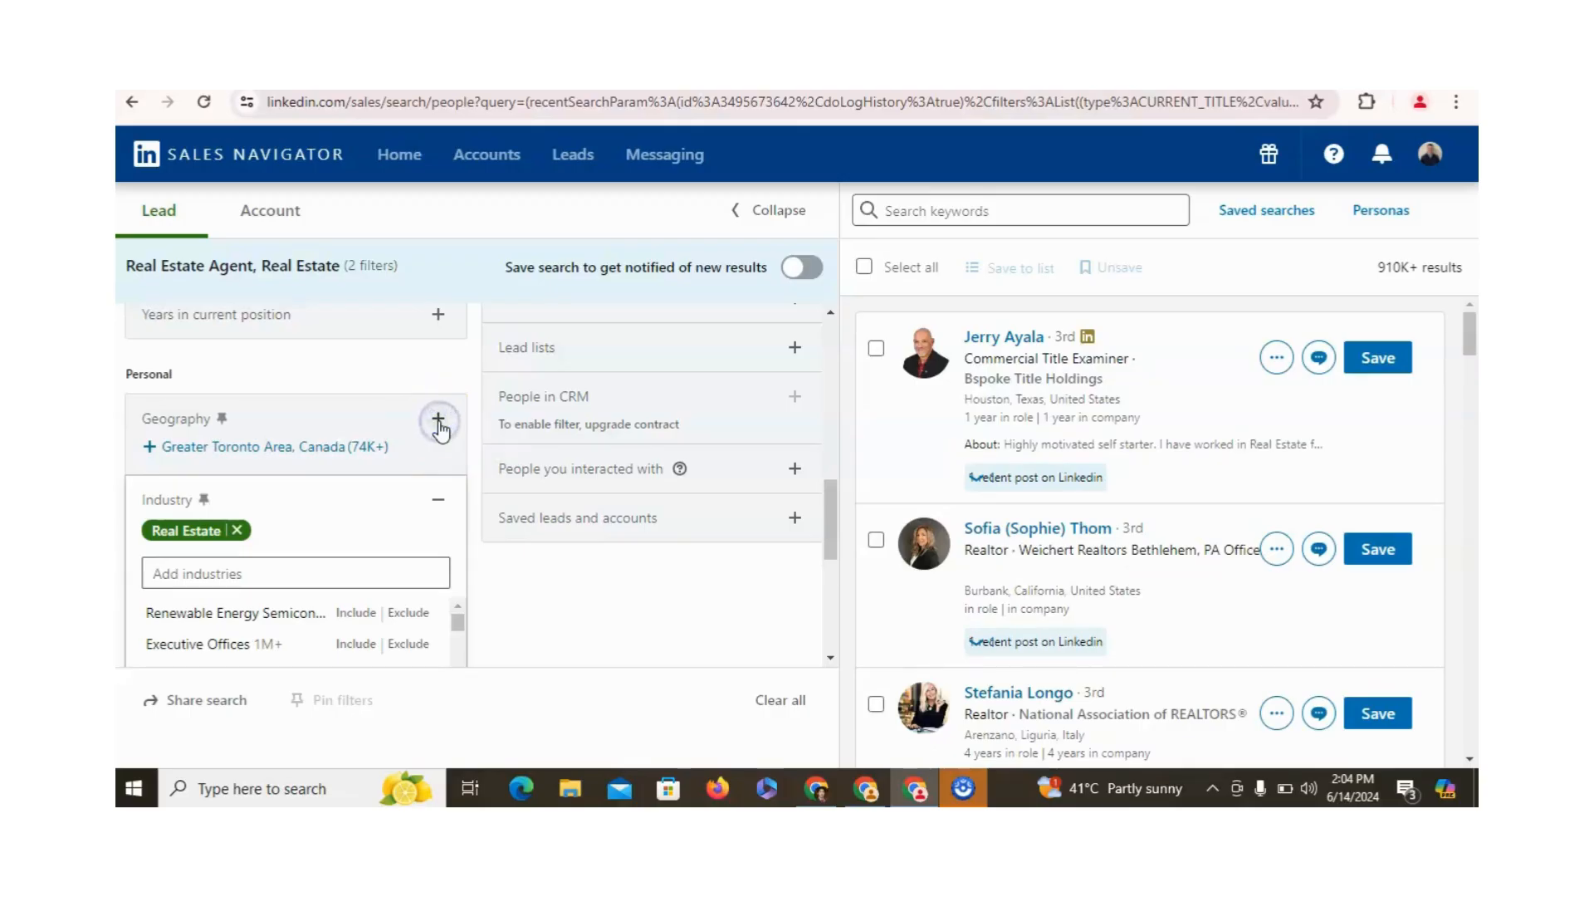
left_click(357, 459)
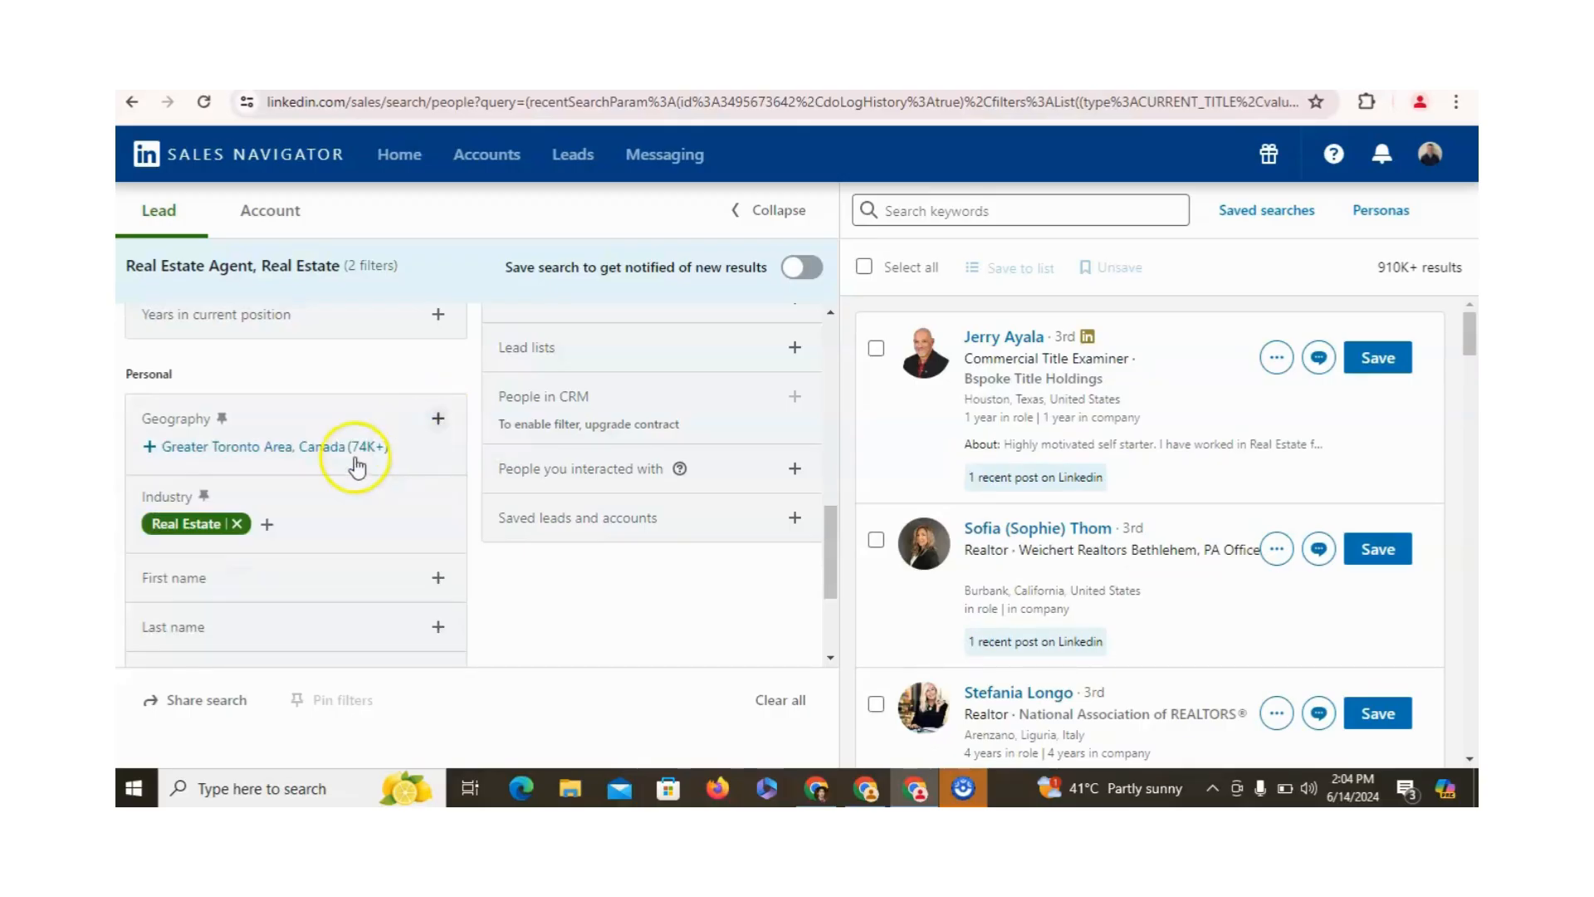
left_click(438, 420)
left_click(378, 448)
type("uni")
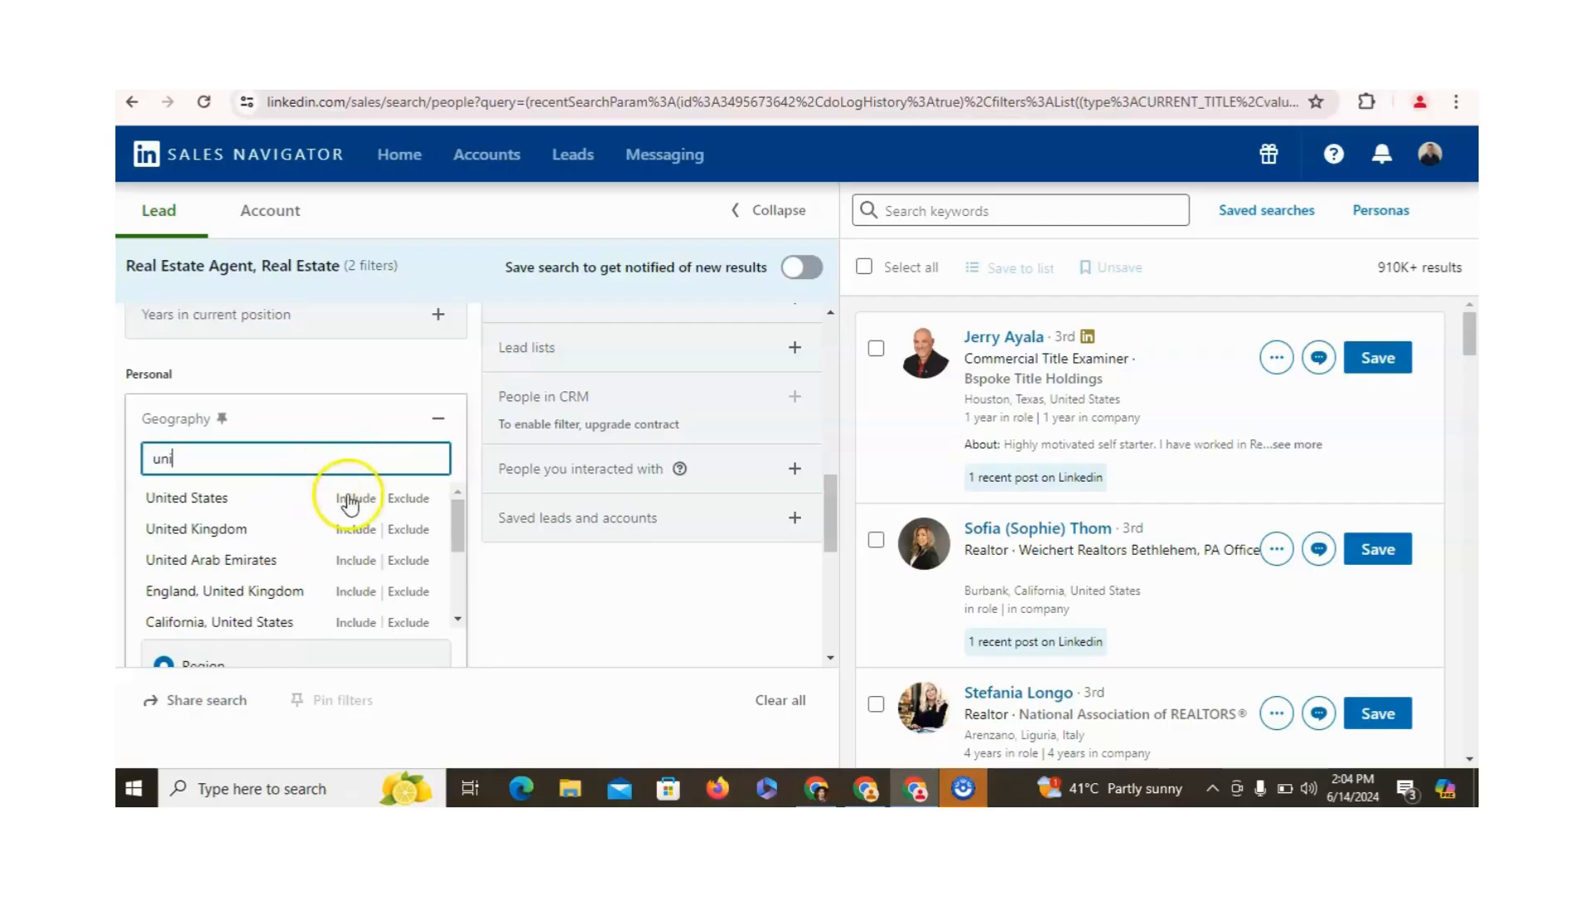
left_click(355, 498)
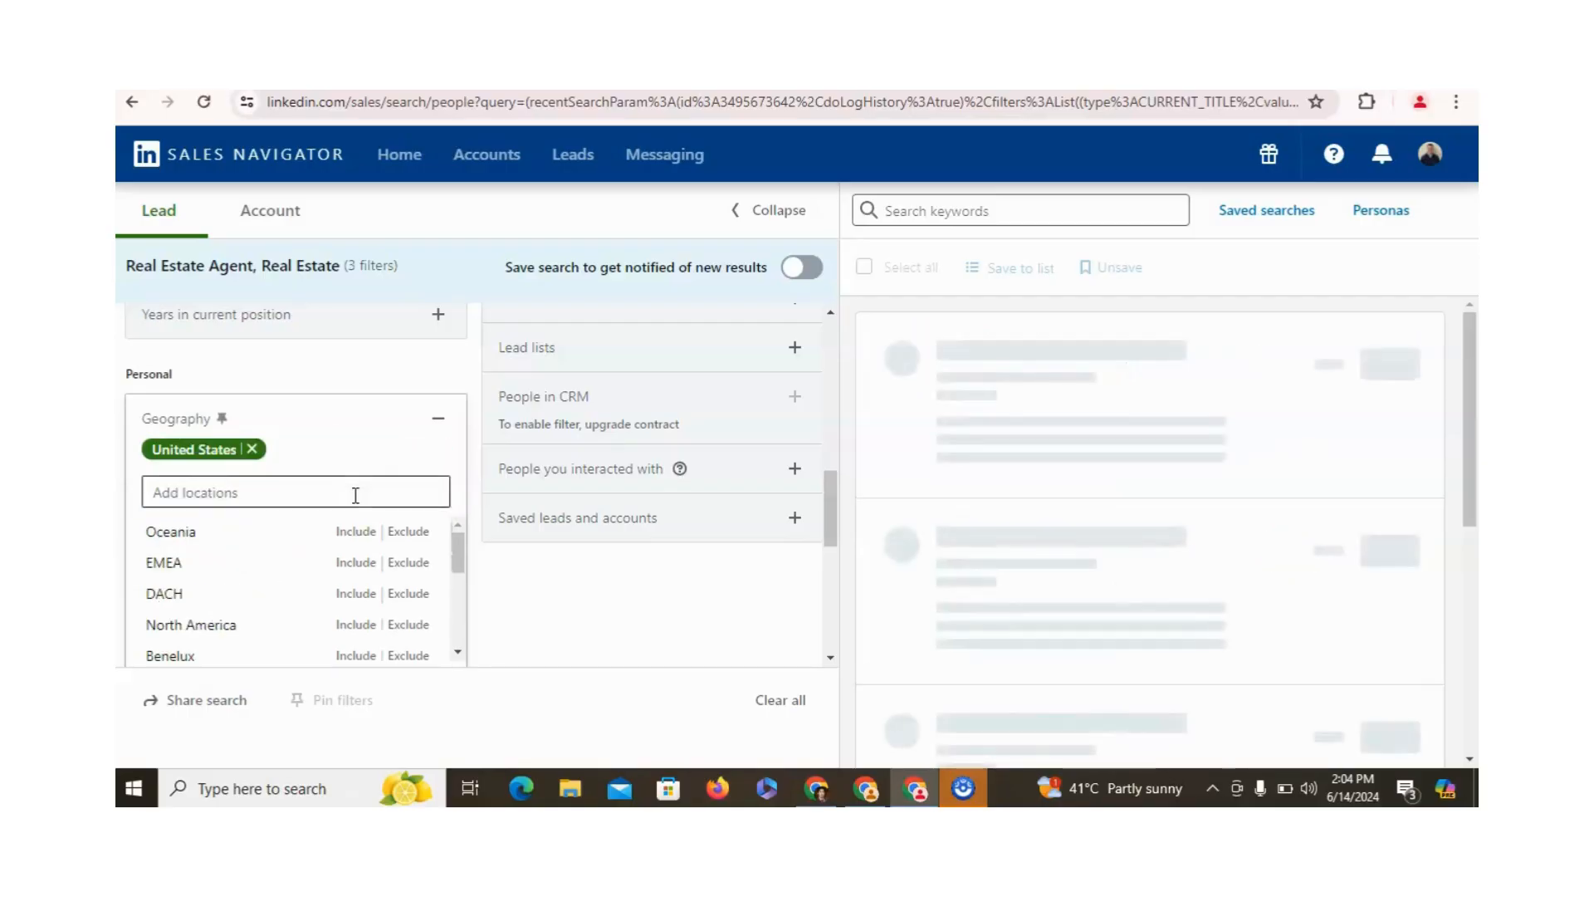
left_click(582, 636)
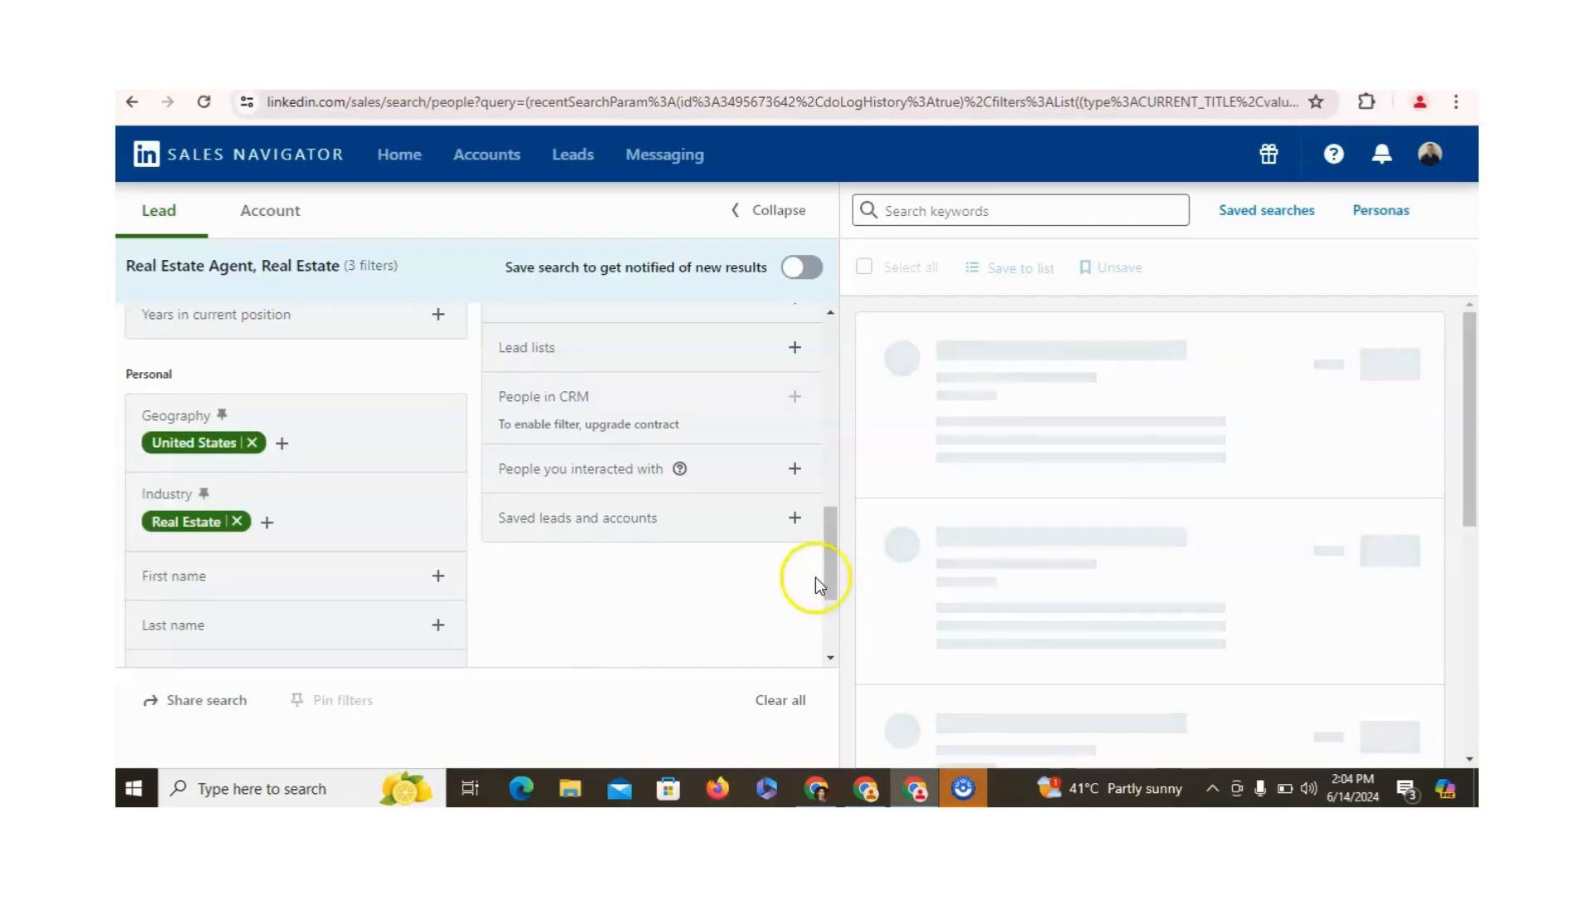
Limit the lead search to people who recently posted on LinkedIn
left_click_drag(829, 556, 815, 484)
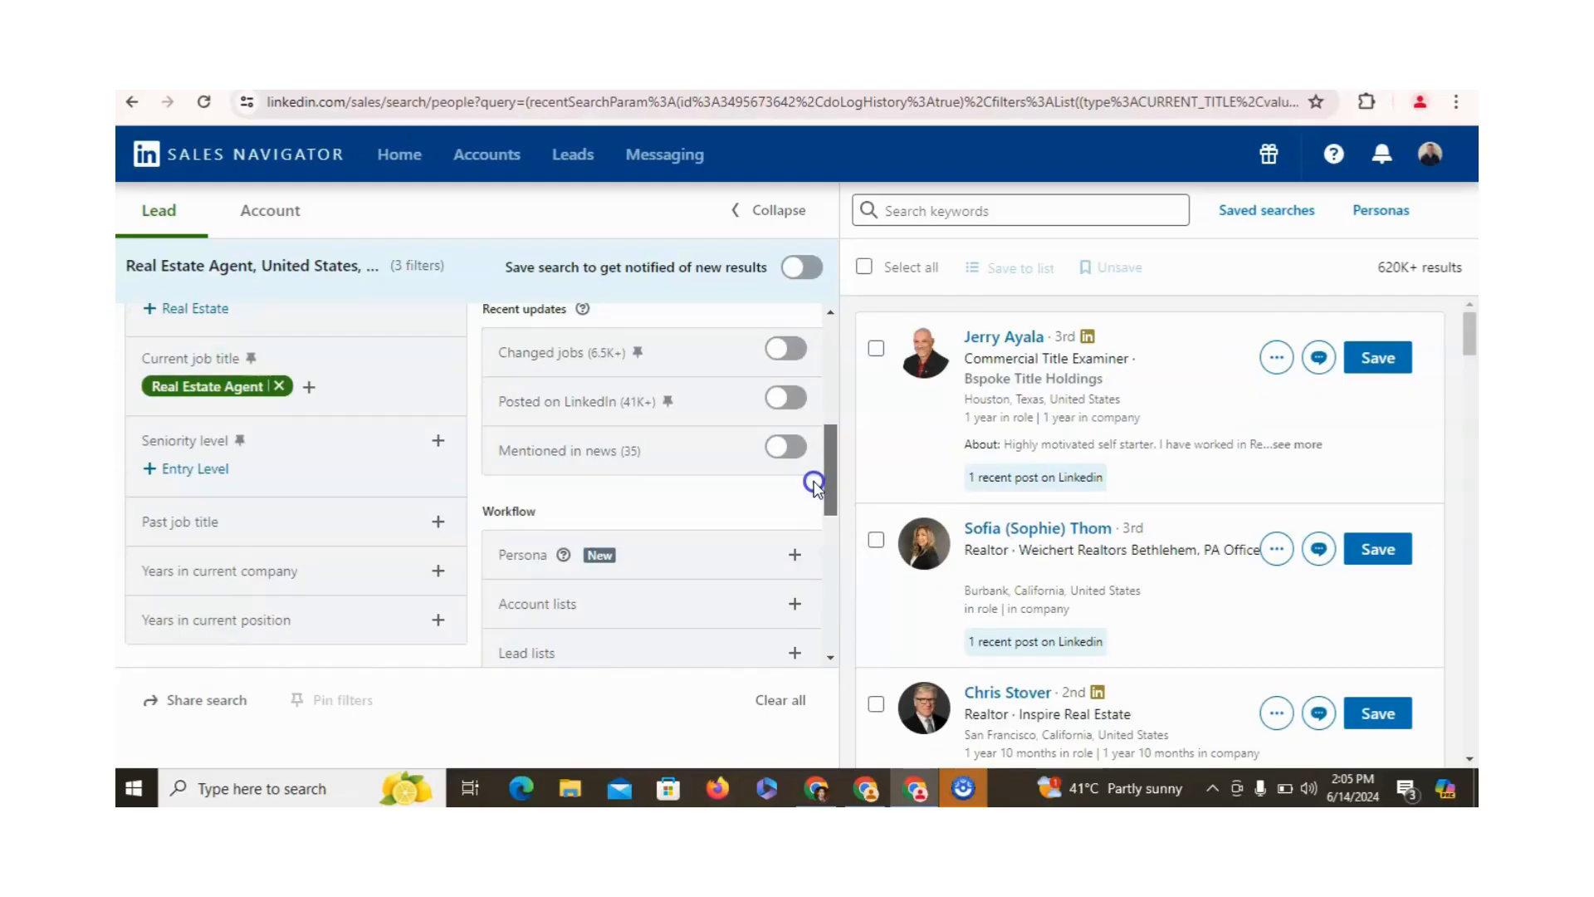
left_click_drag(814, 484, 814, 484)
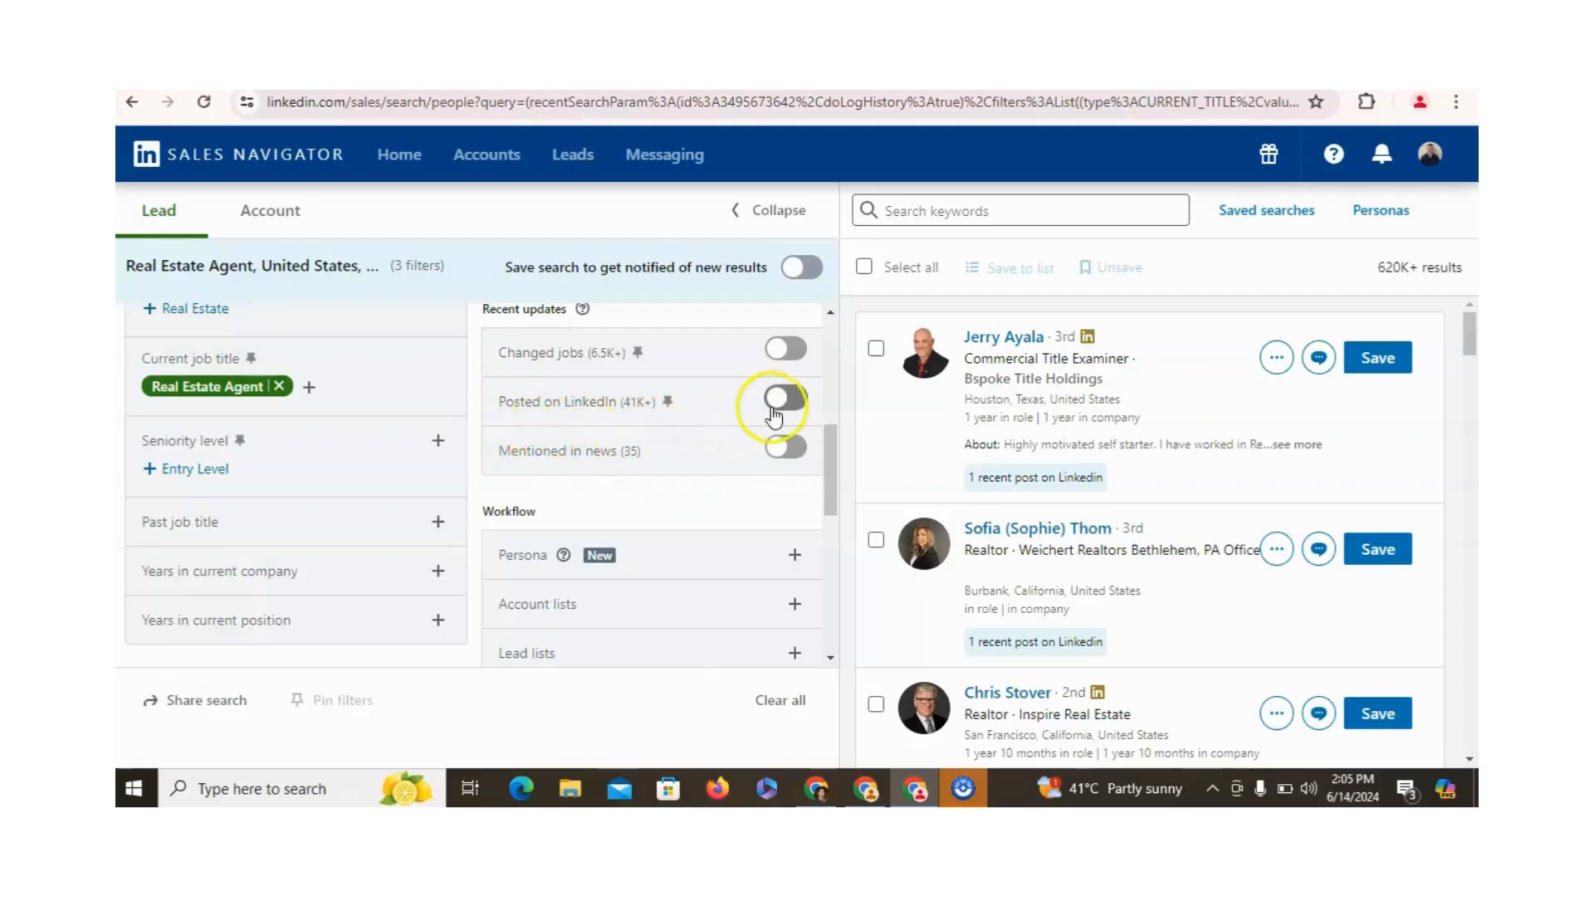
left_click(783, 400)
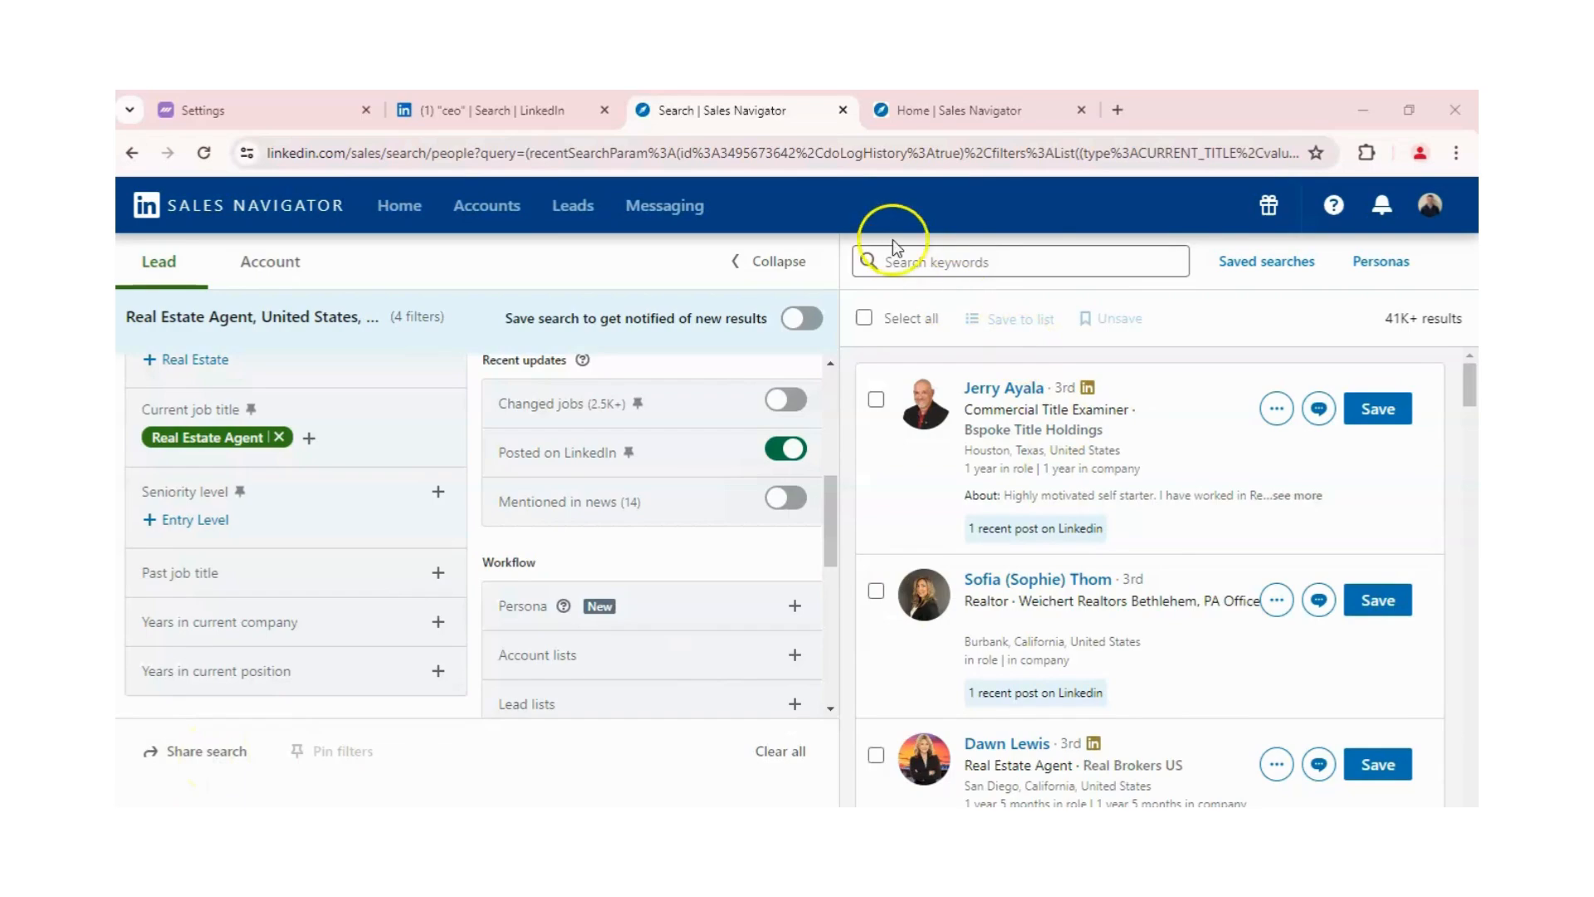
Select the complete URL of the Sales Navigator lead search, and that of the filtered LinkedIn "ceo" people search
left_click(902, 150)
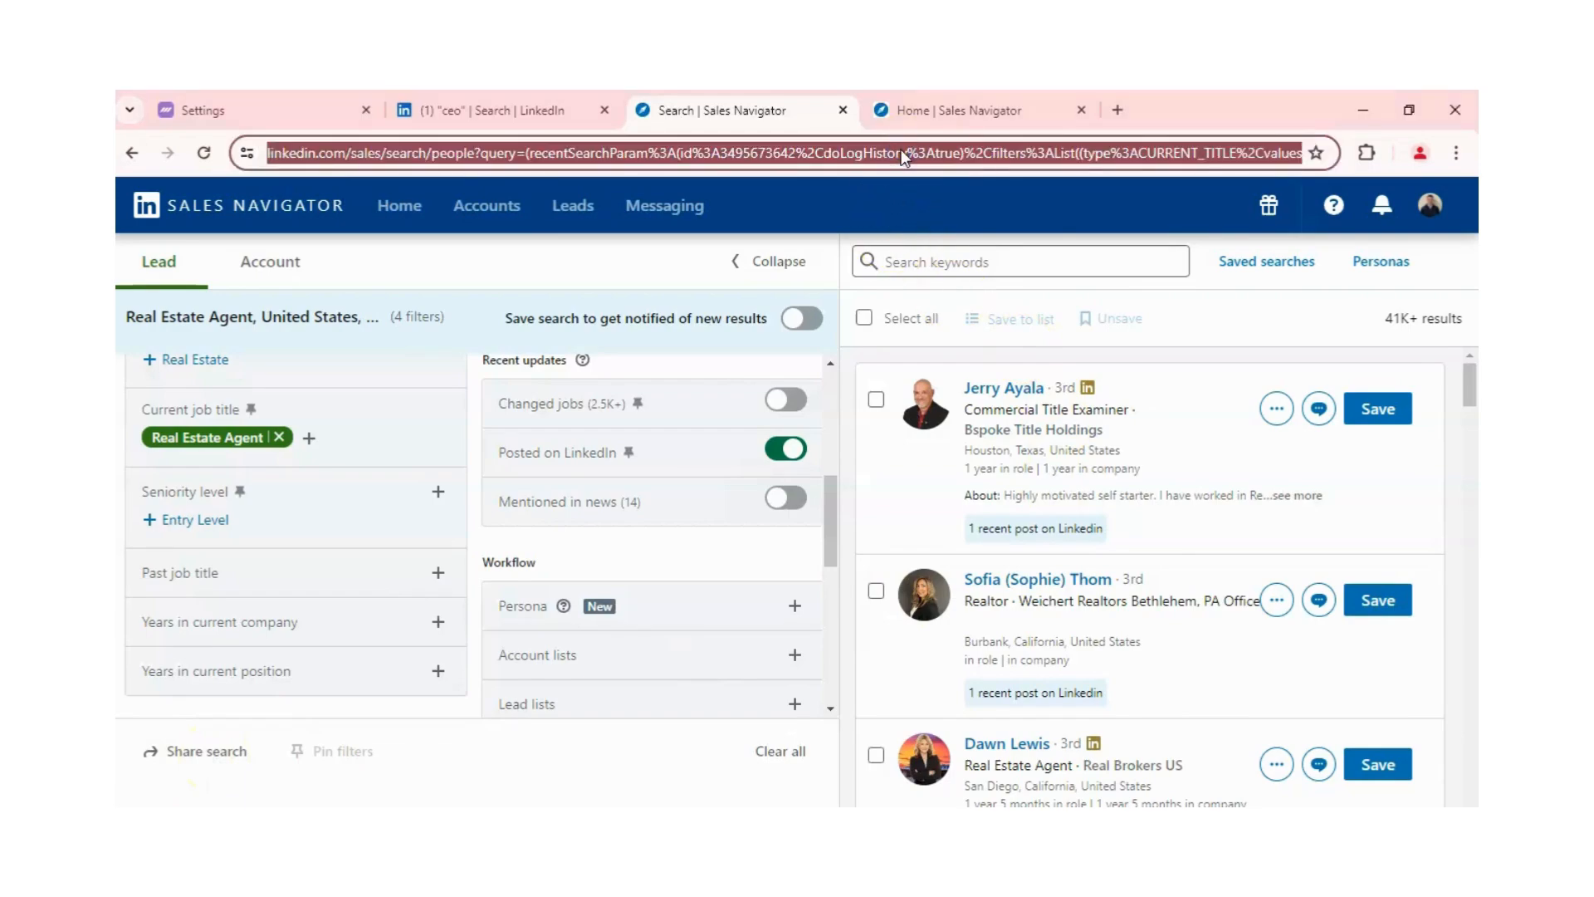
left_click(525, 93)
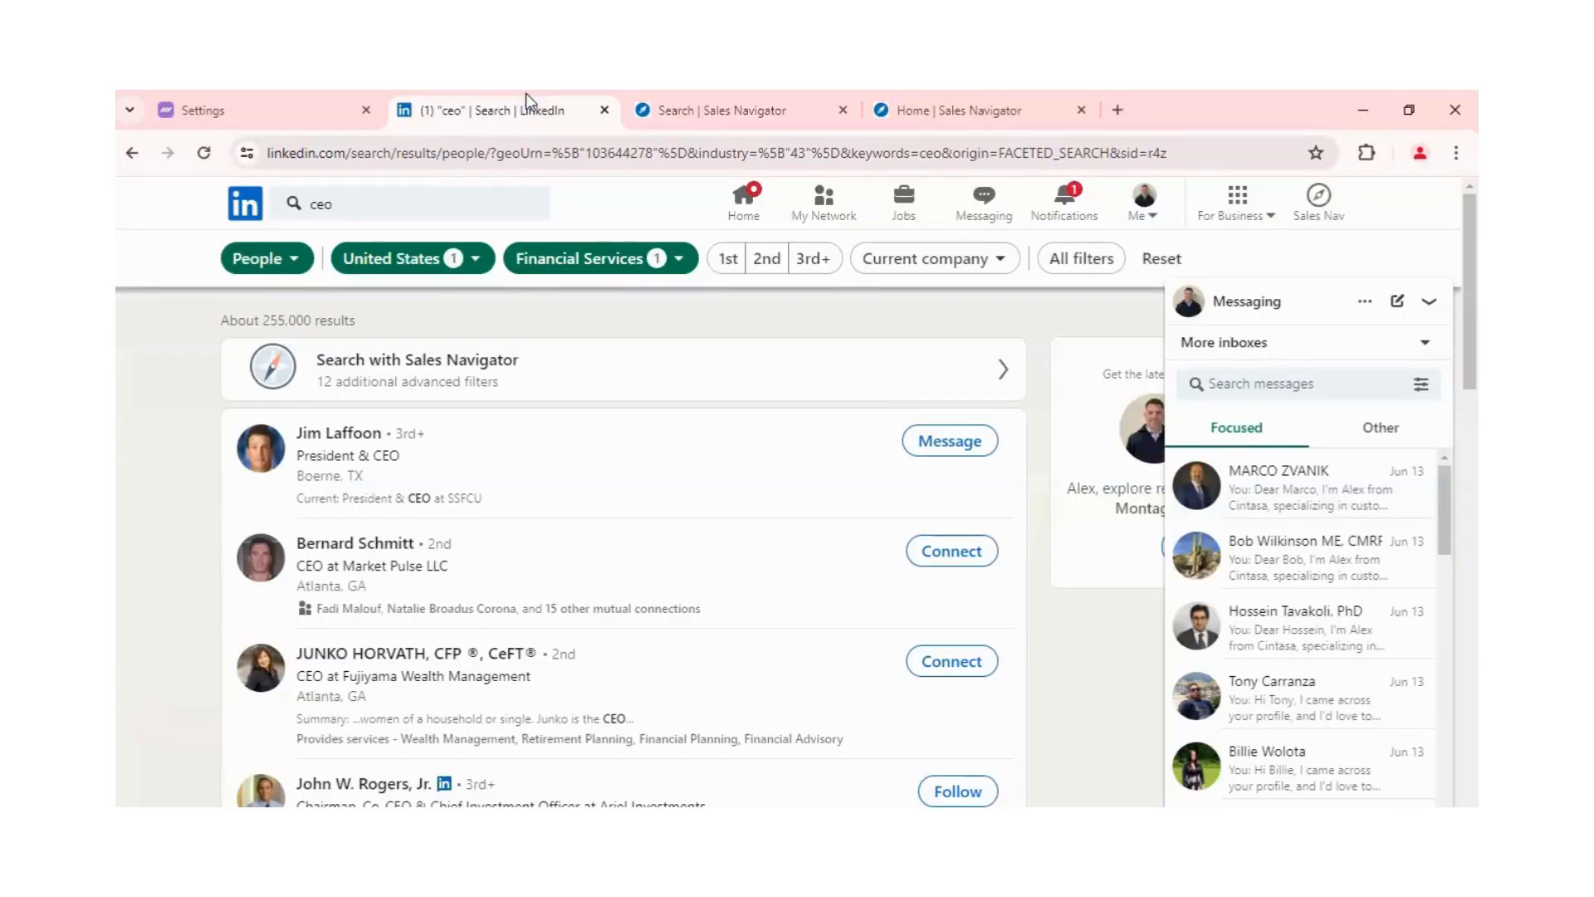
left_click(839, 150)
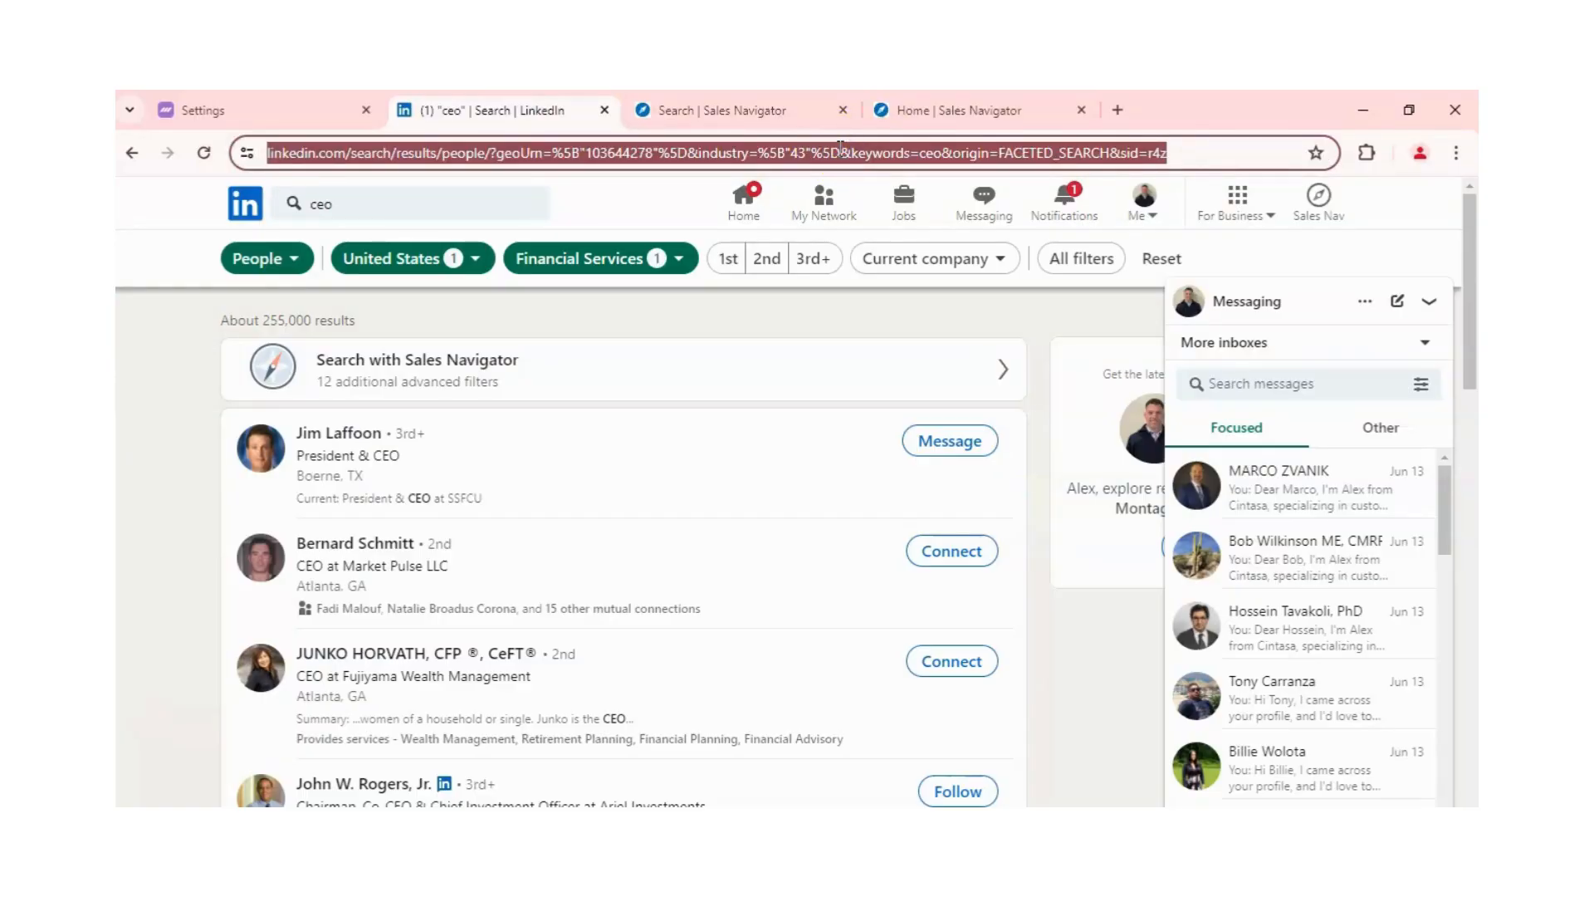
left_click(228, 830)
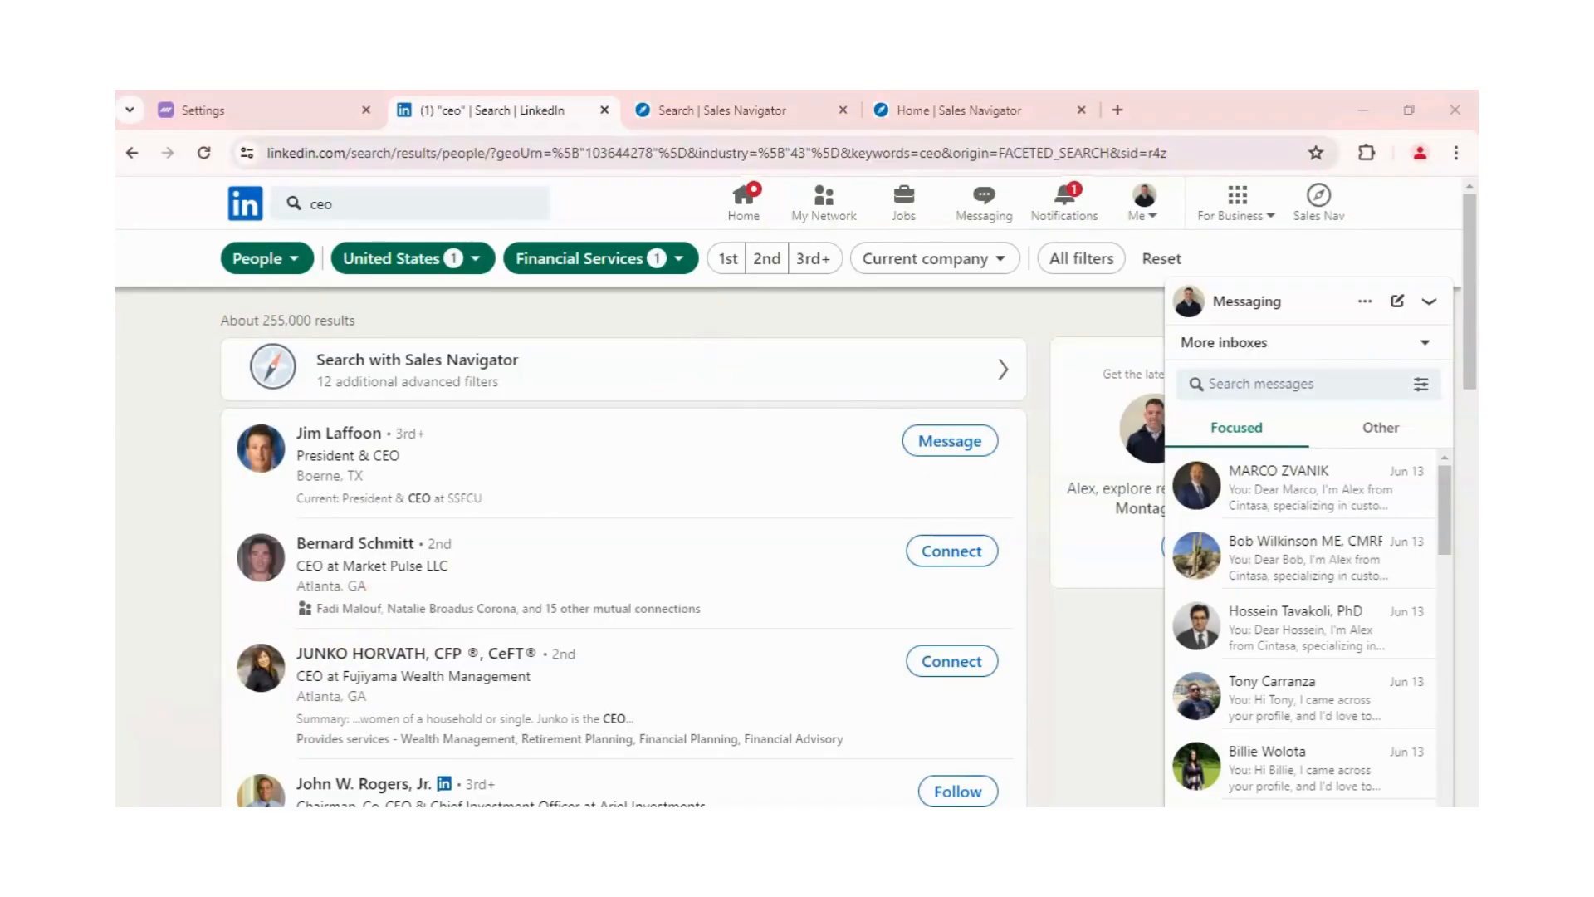
Switch to Dripify, start a new campaign and name its new list of leads "email 1"
mouse_move(216, 737)
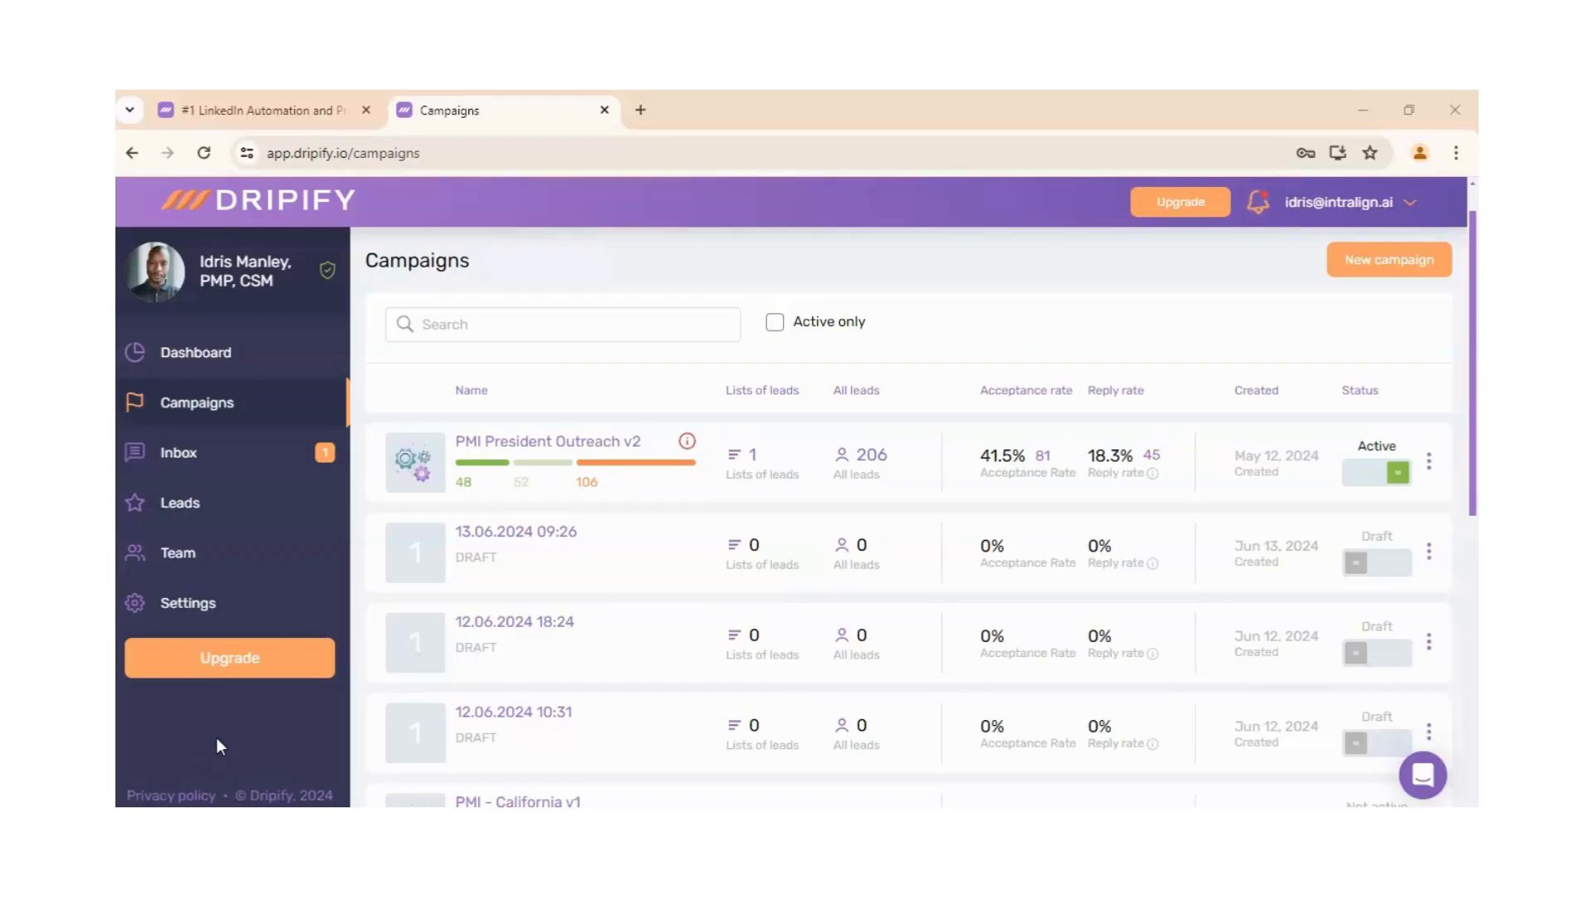
left_click(1373, 272)
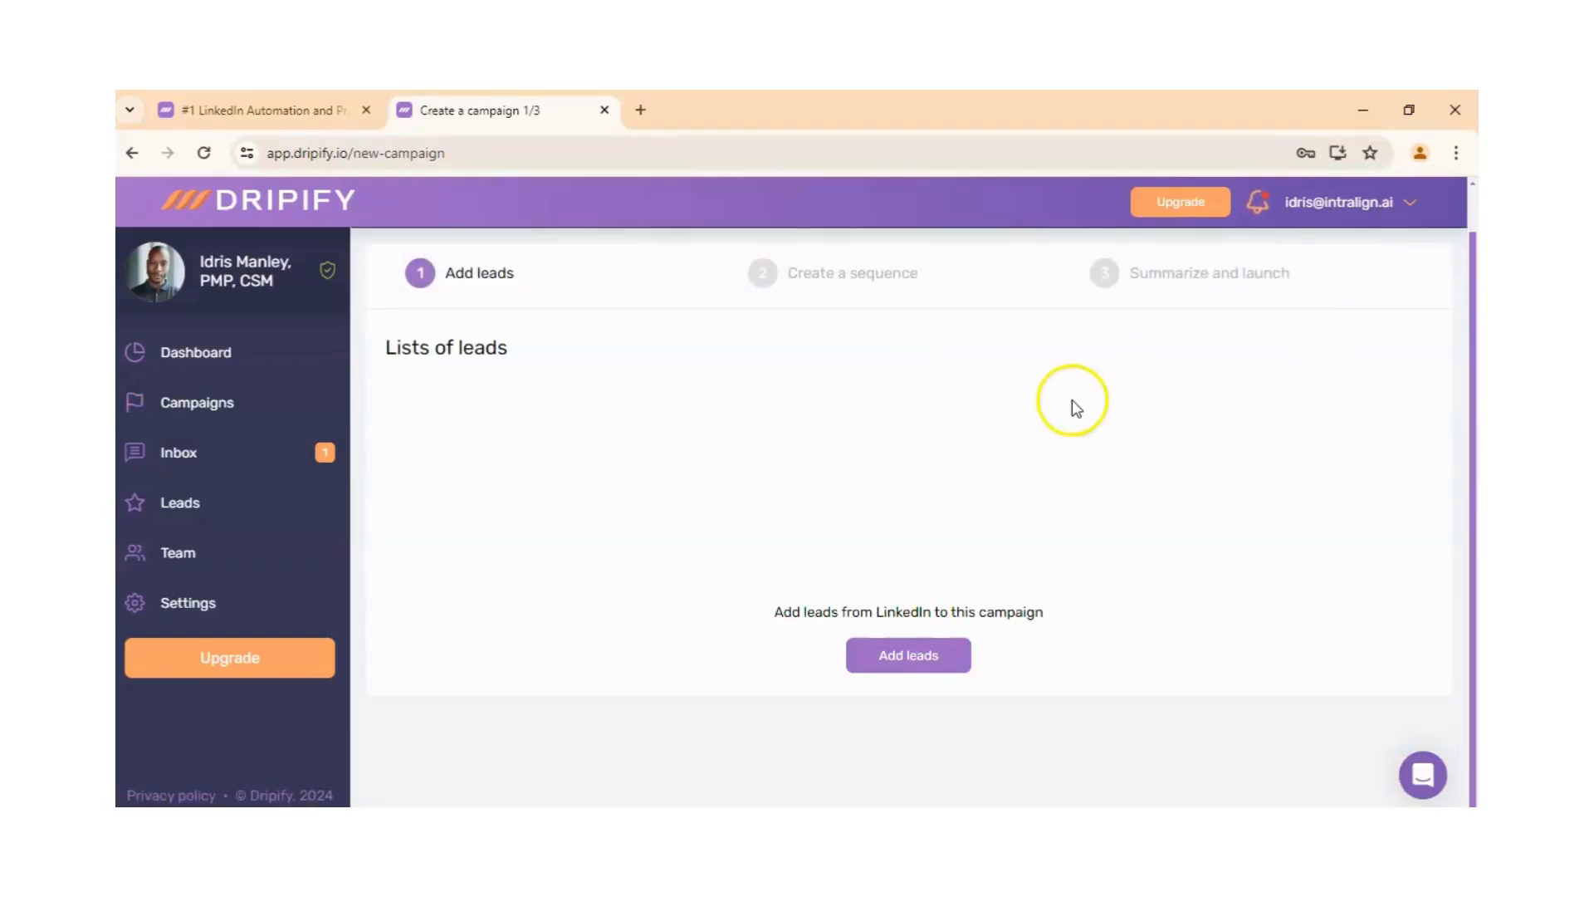
left_click(908, 657)
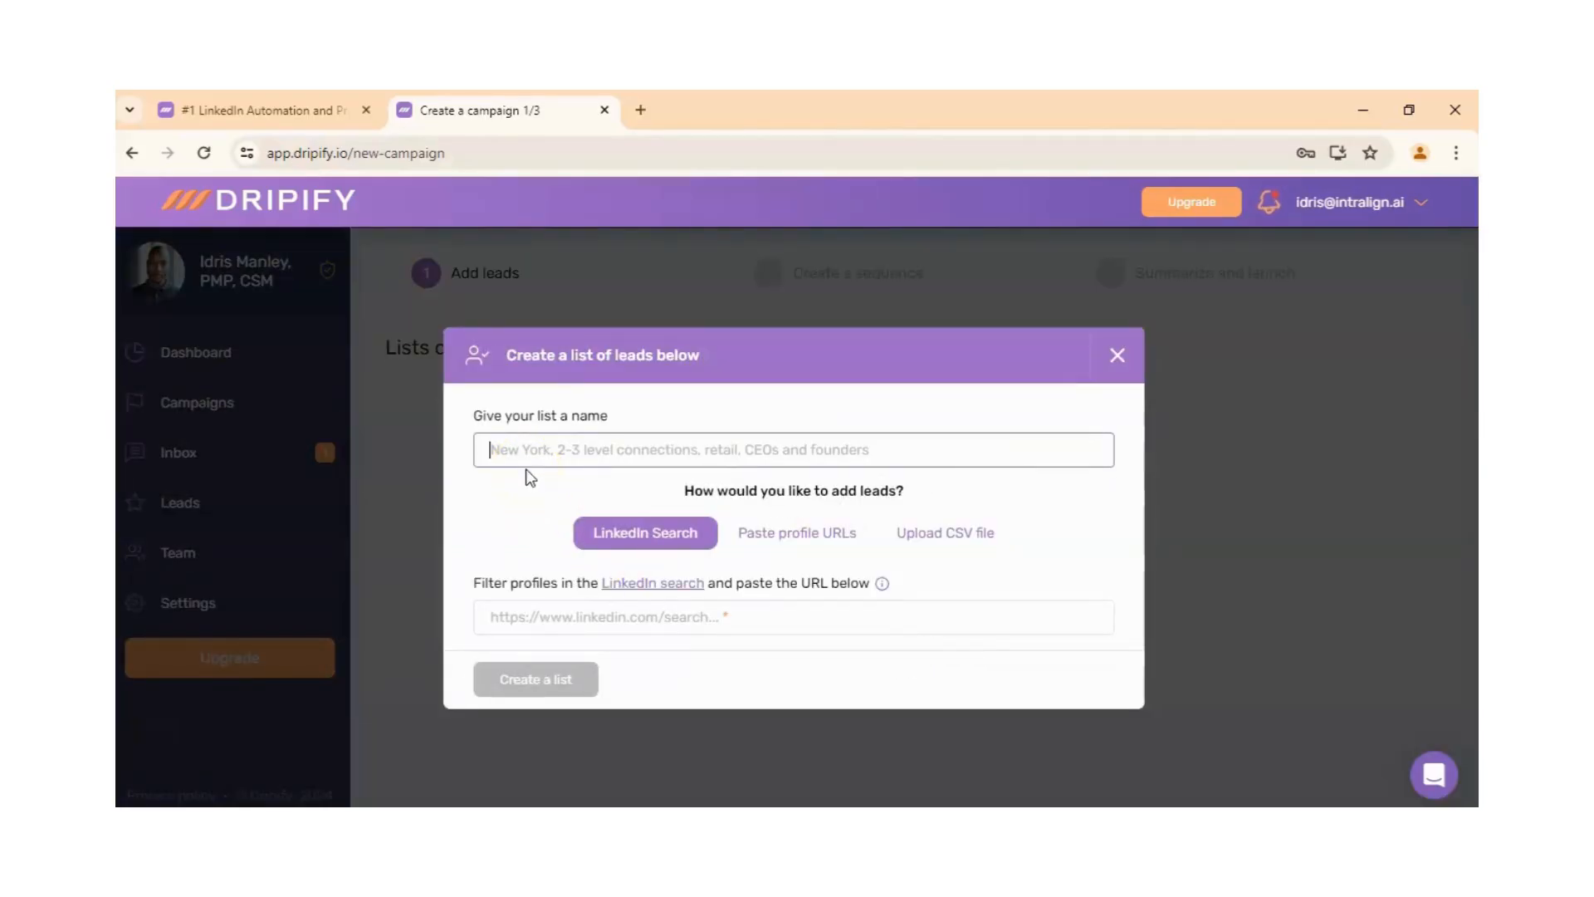
type("email 1")
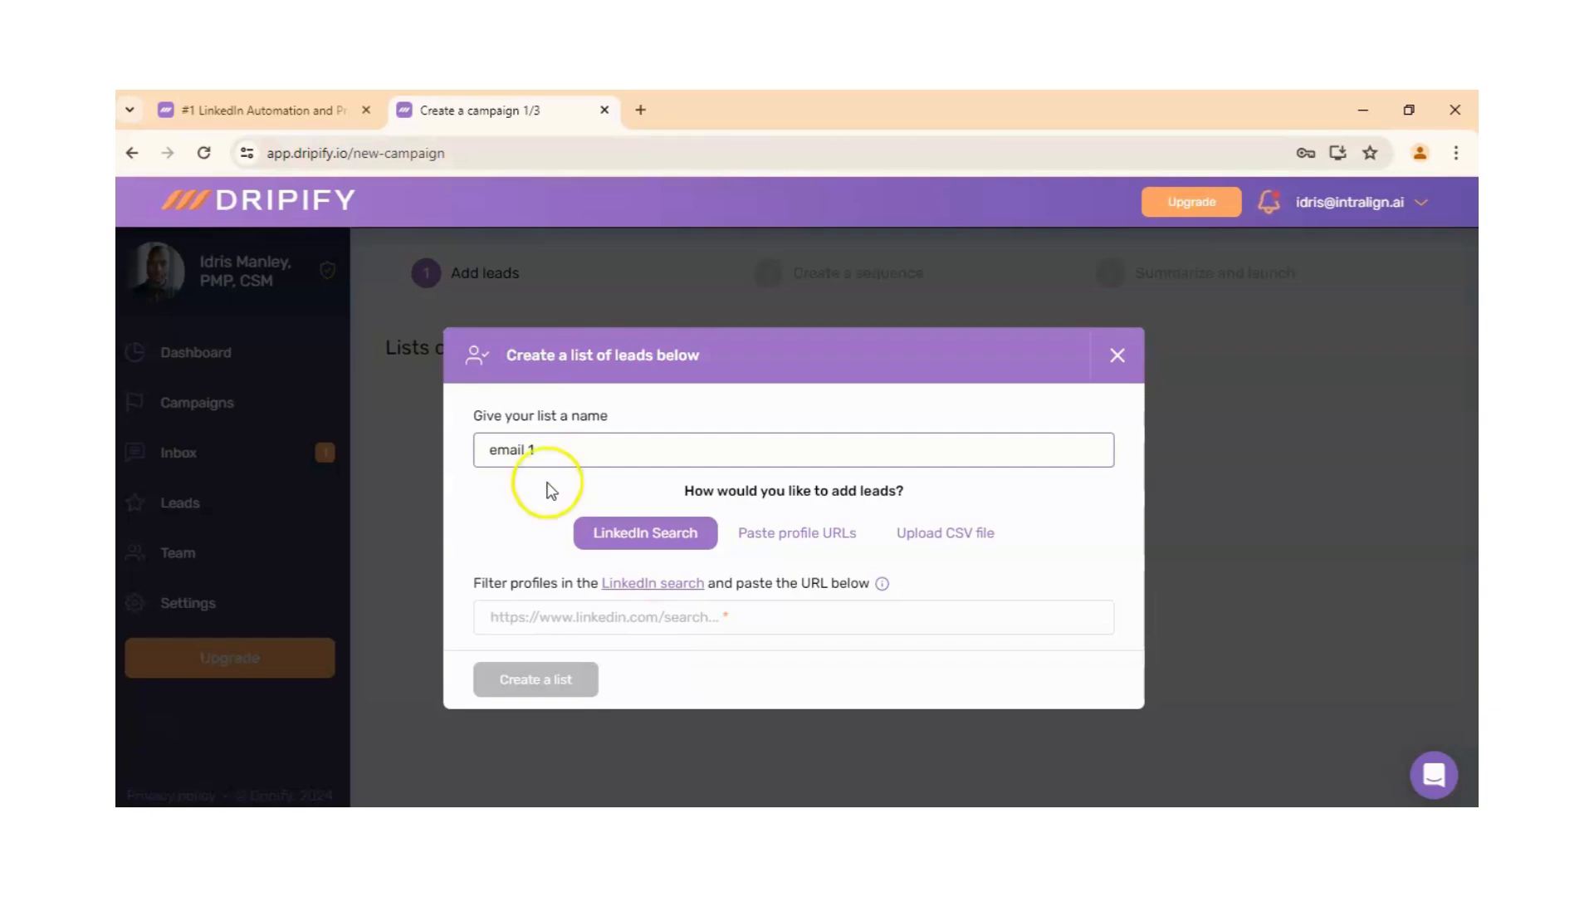
View the CSV upload option, return to LinkedIn Search as the lead source and paste the people search URL
left_click(609, 614)
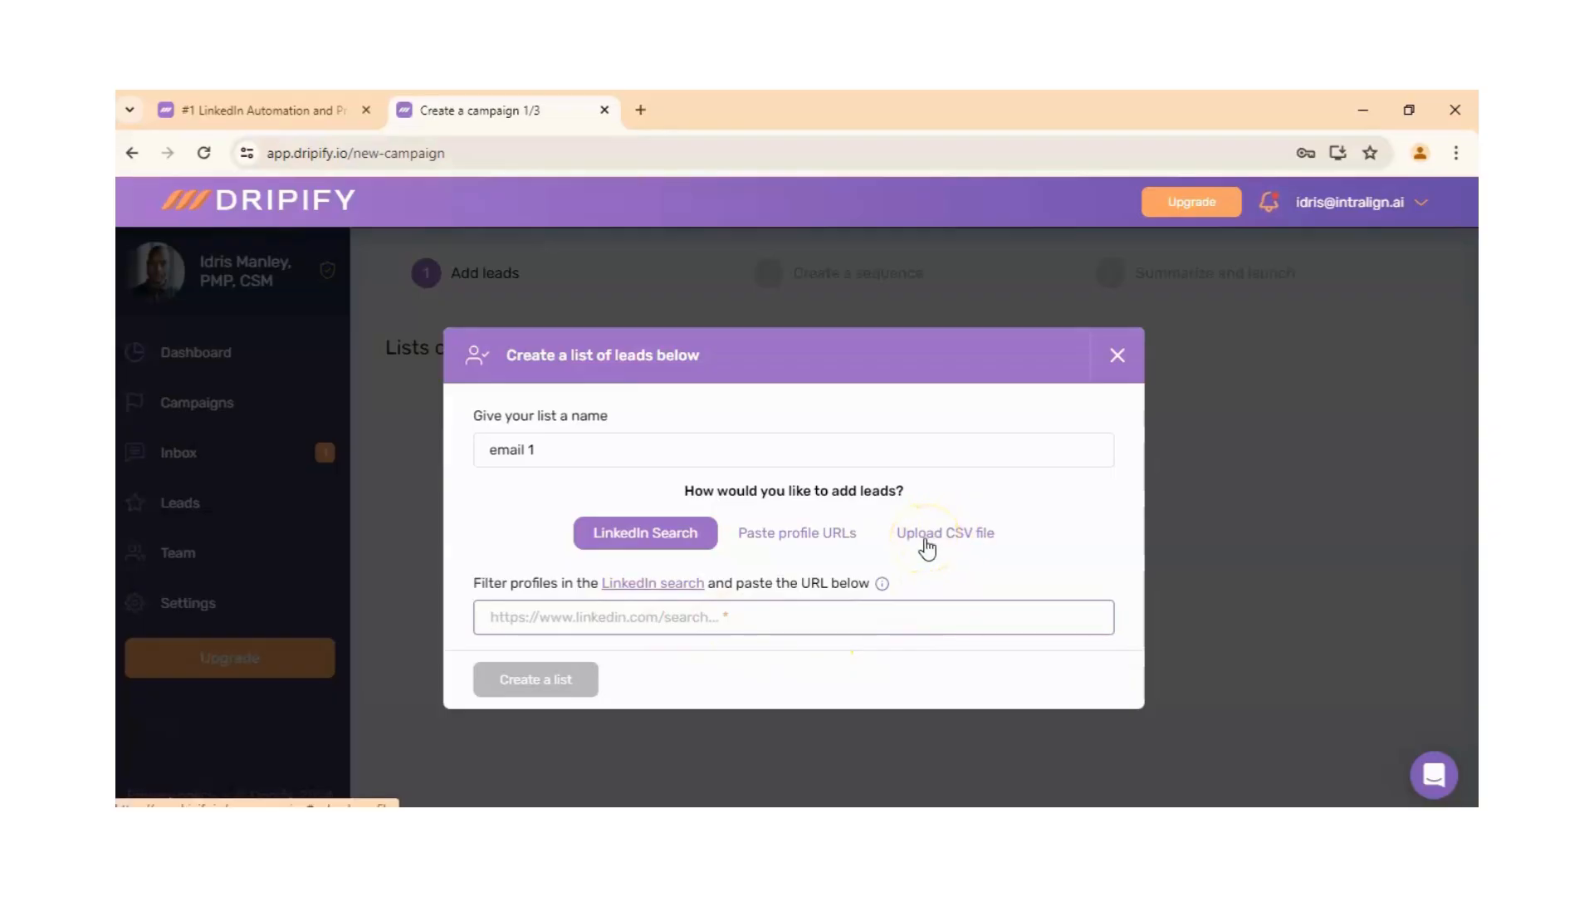
left_click(927, 546)
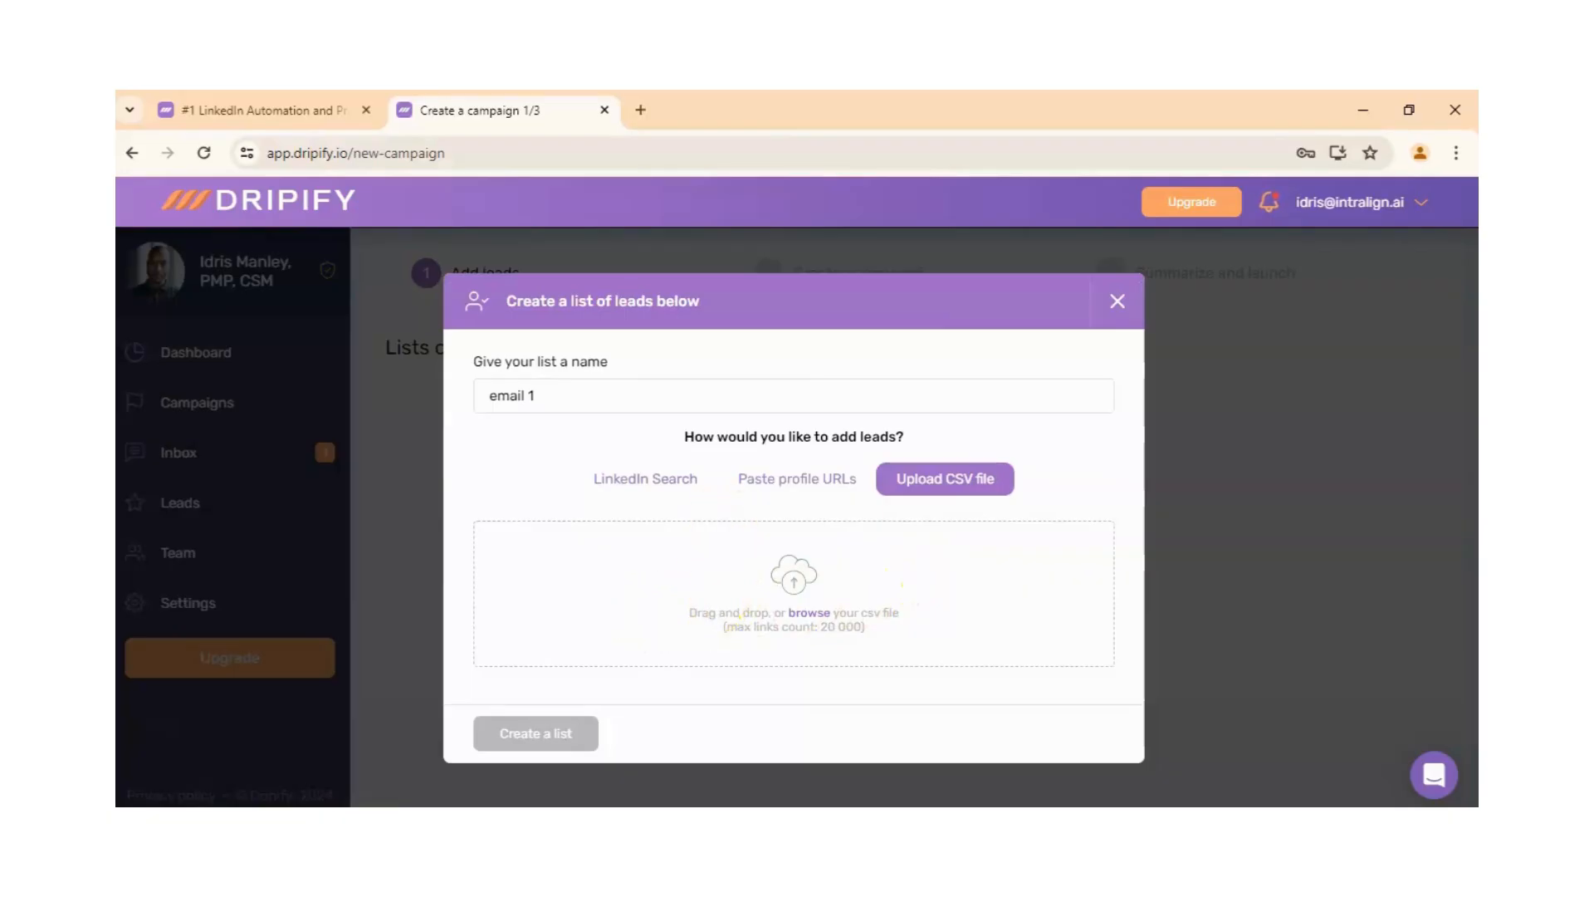
left_click(646, 481)
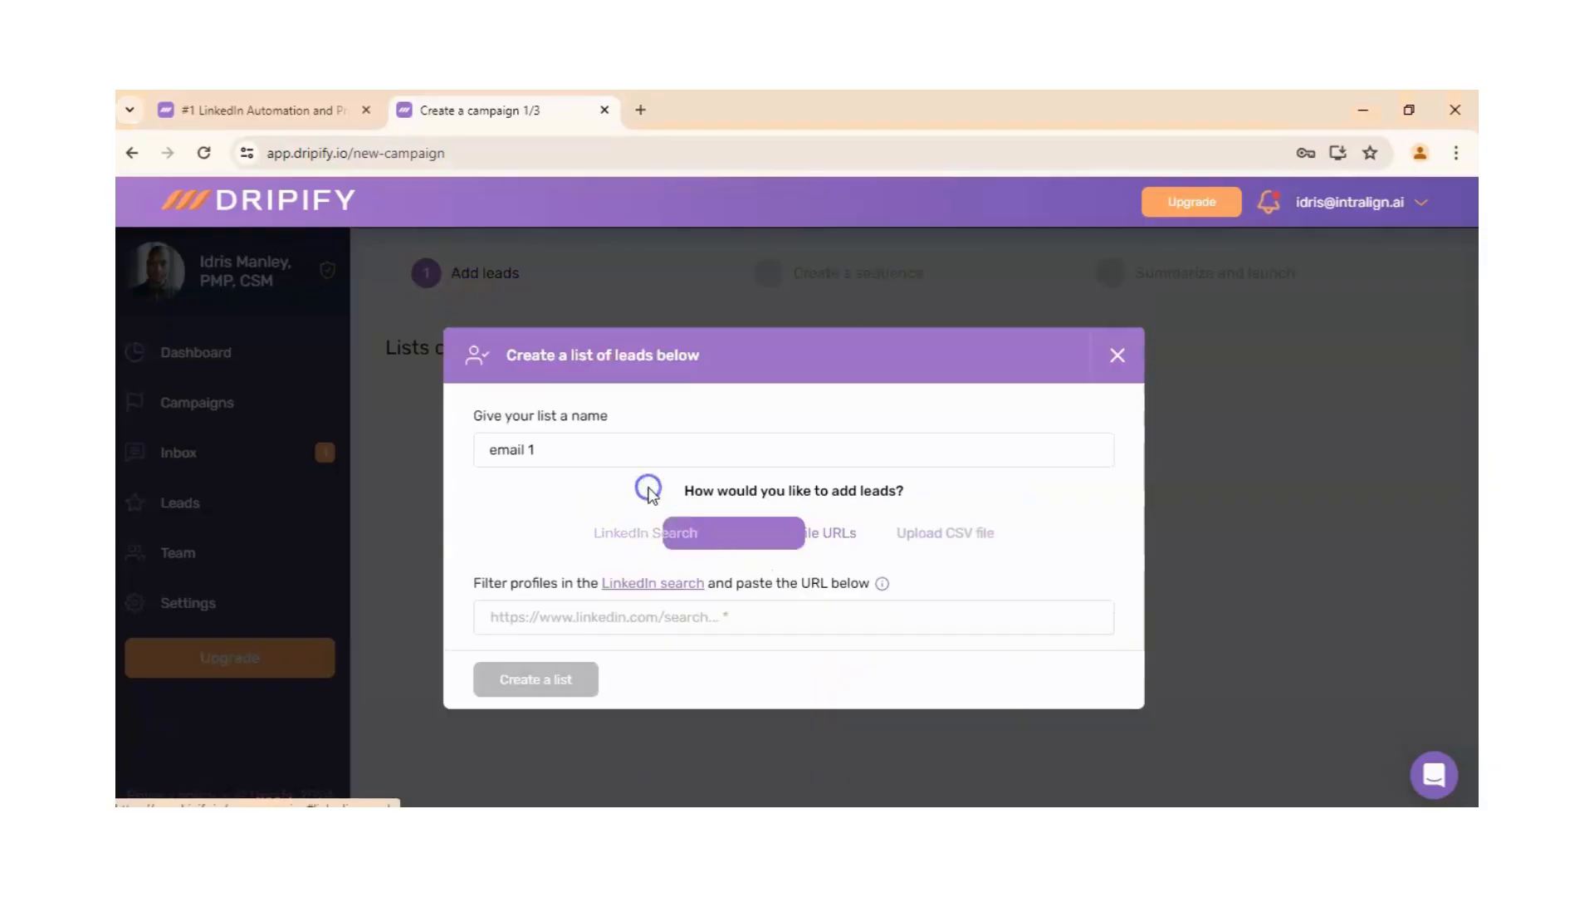
left_click(720, 615)
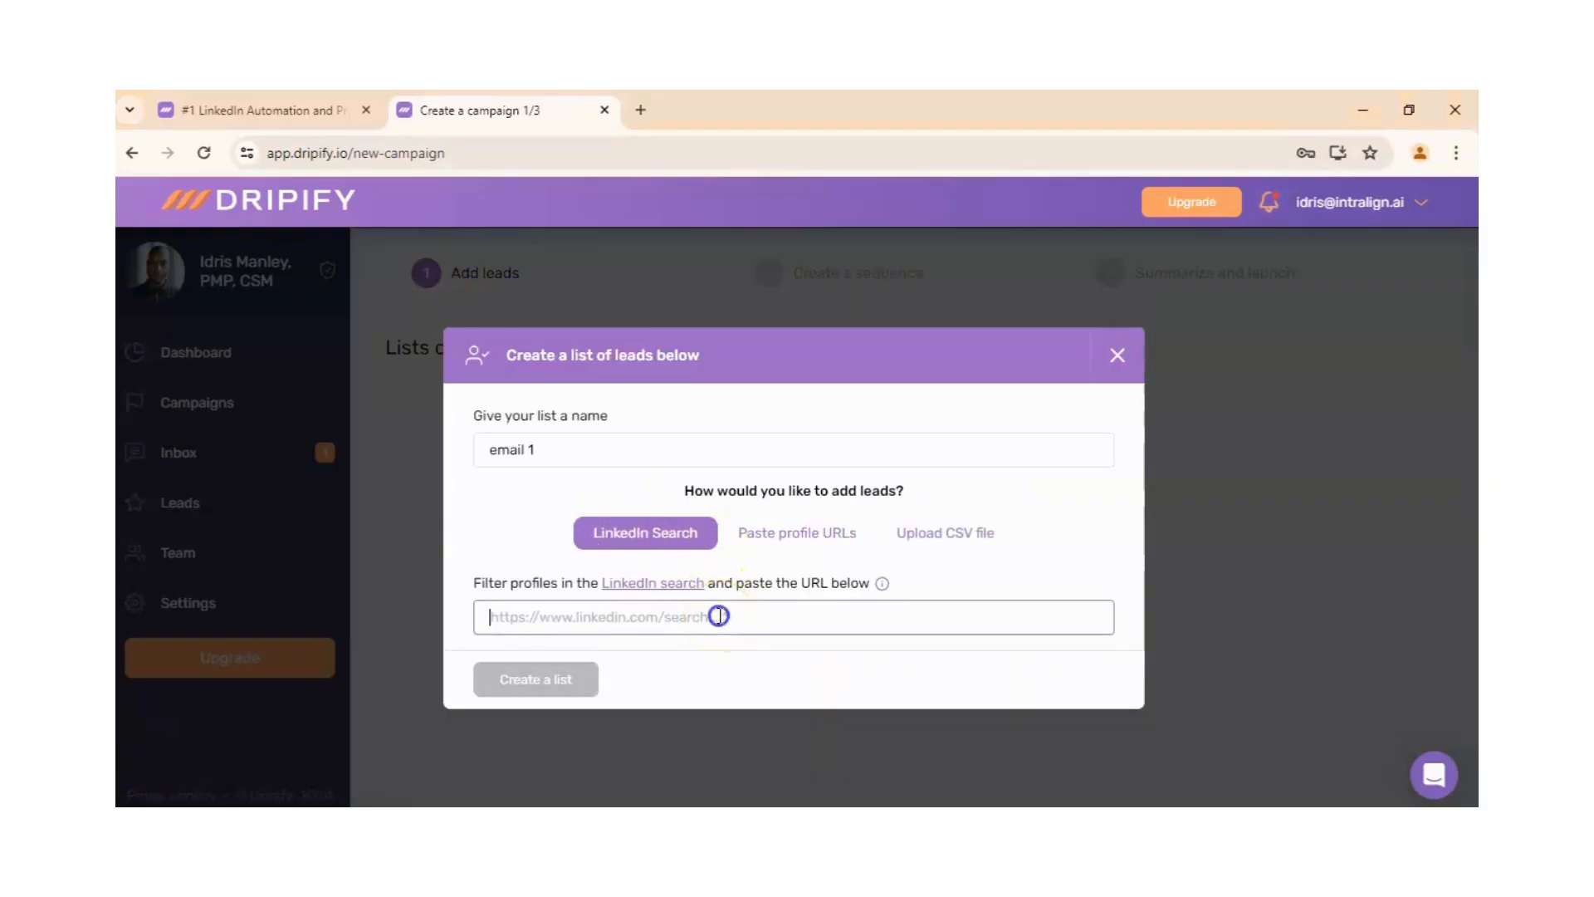
key("ctrl+v")
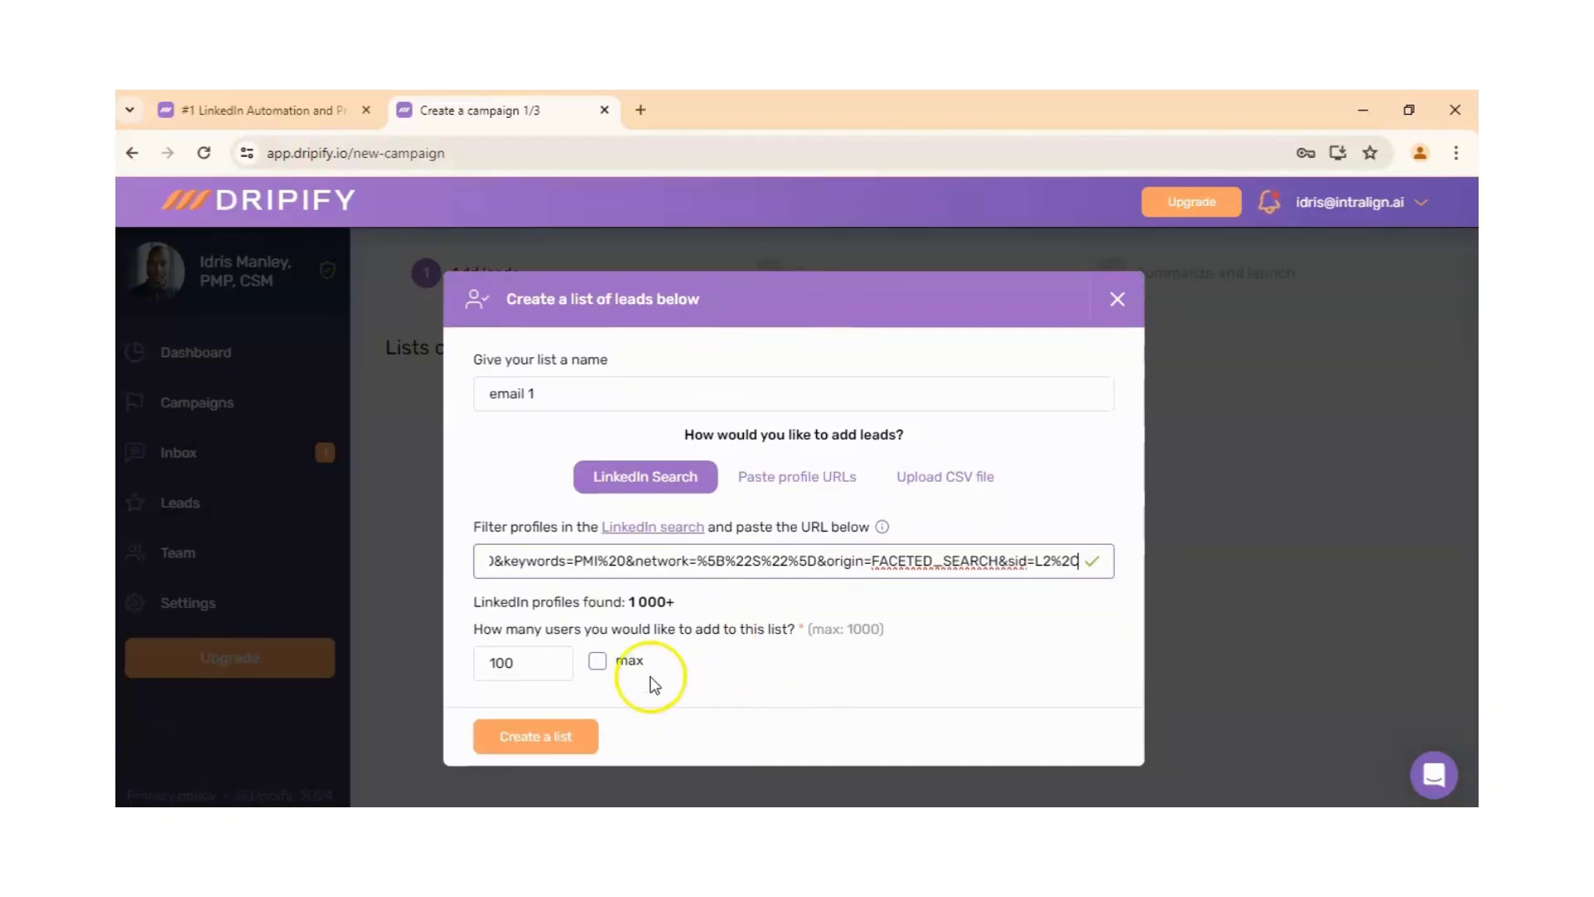
Create the list with the maximum of 1000 users and continue to the campaign's pre-built sequence templates
left_click(601, 669)
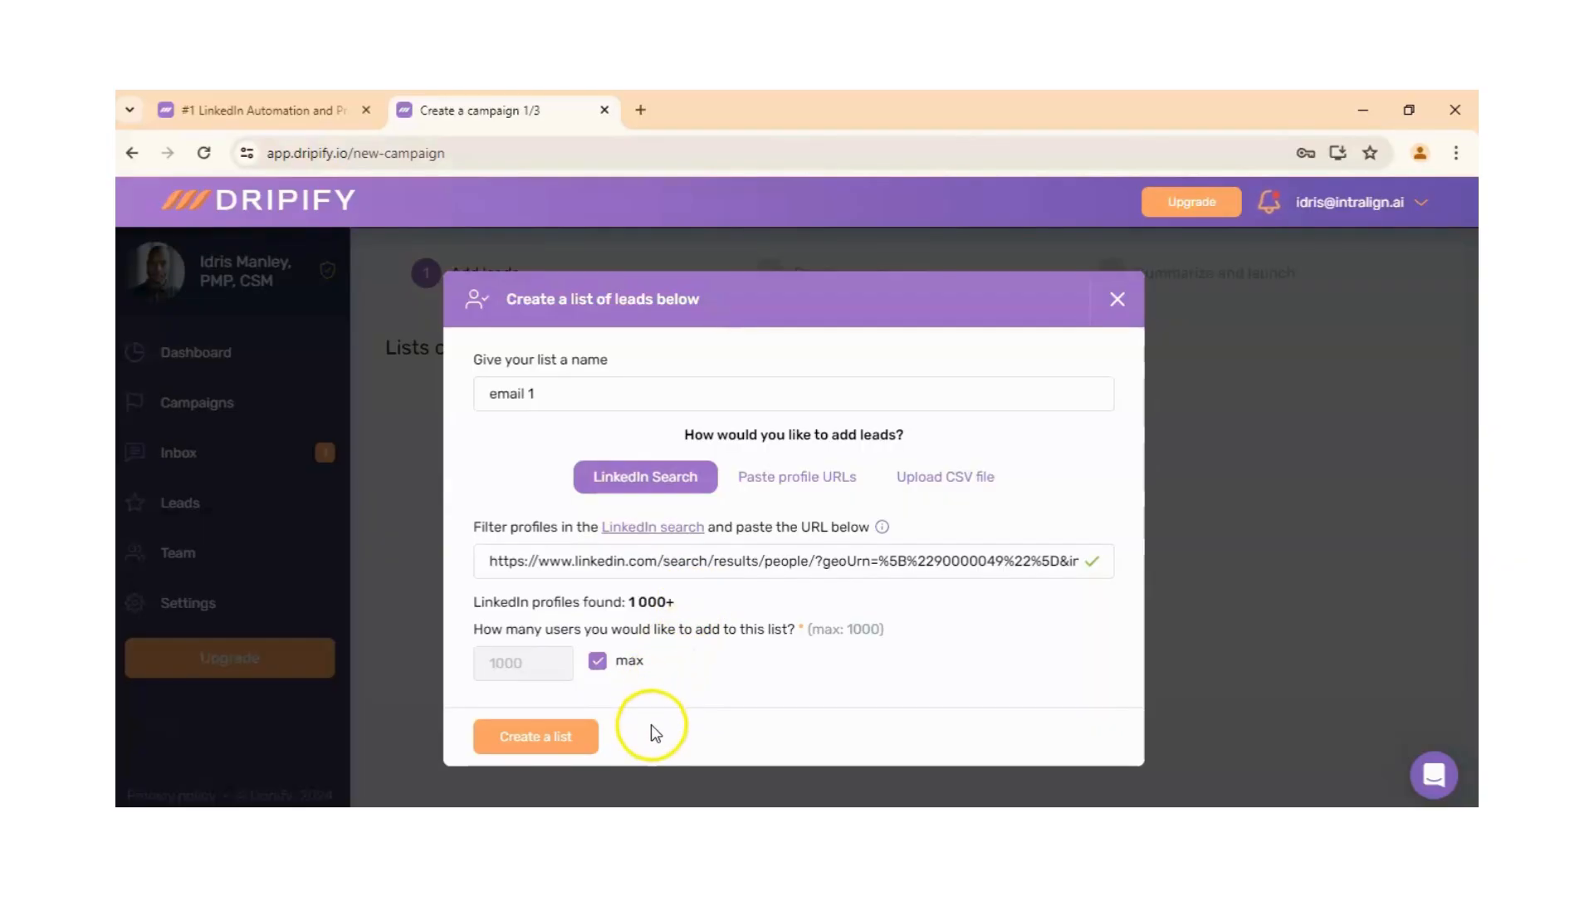
left_click(580, 745)
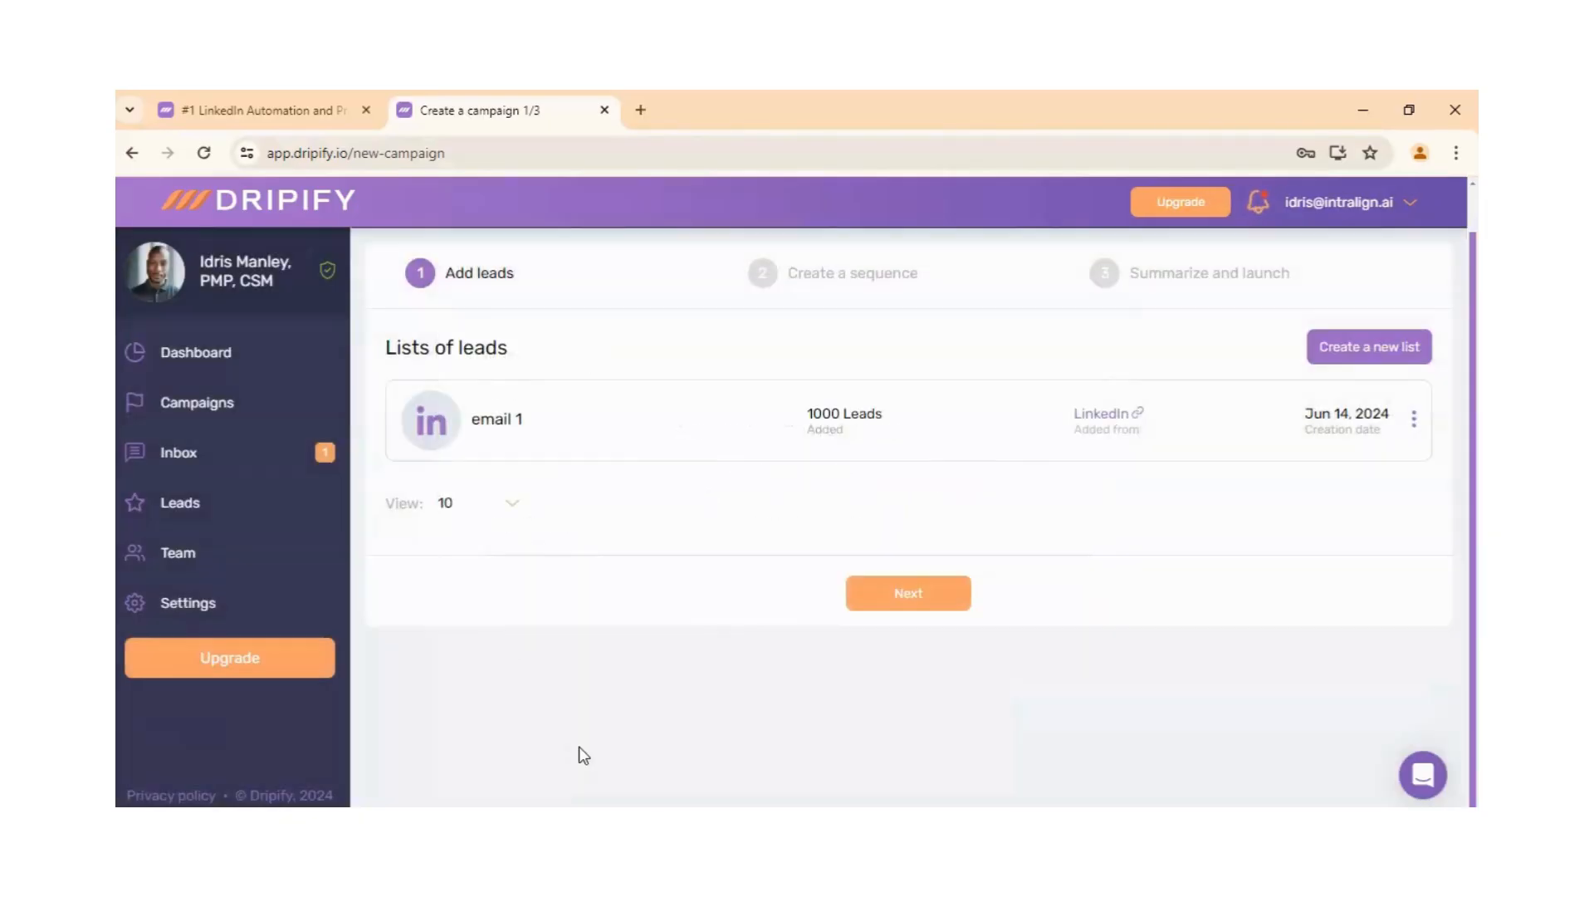
left_click(925, 600)
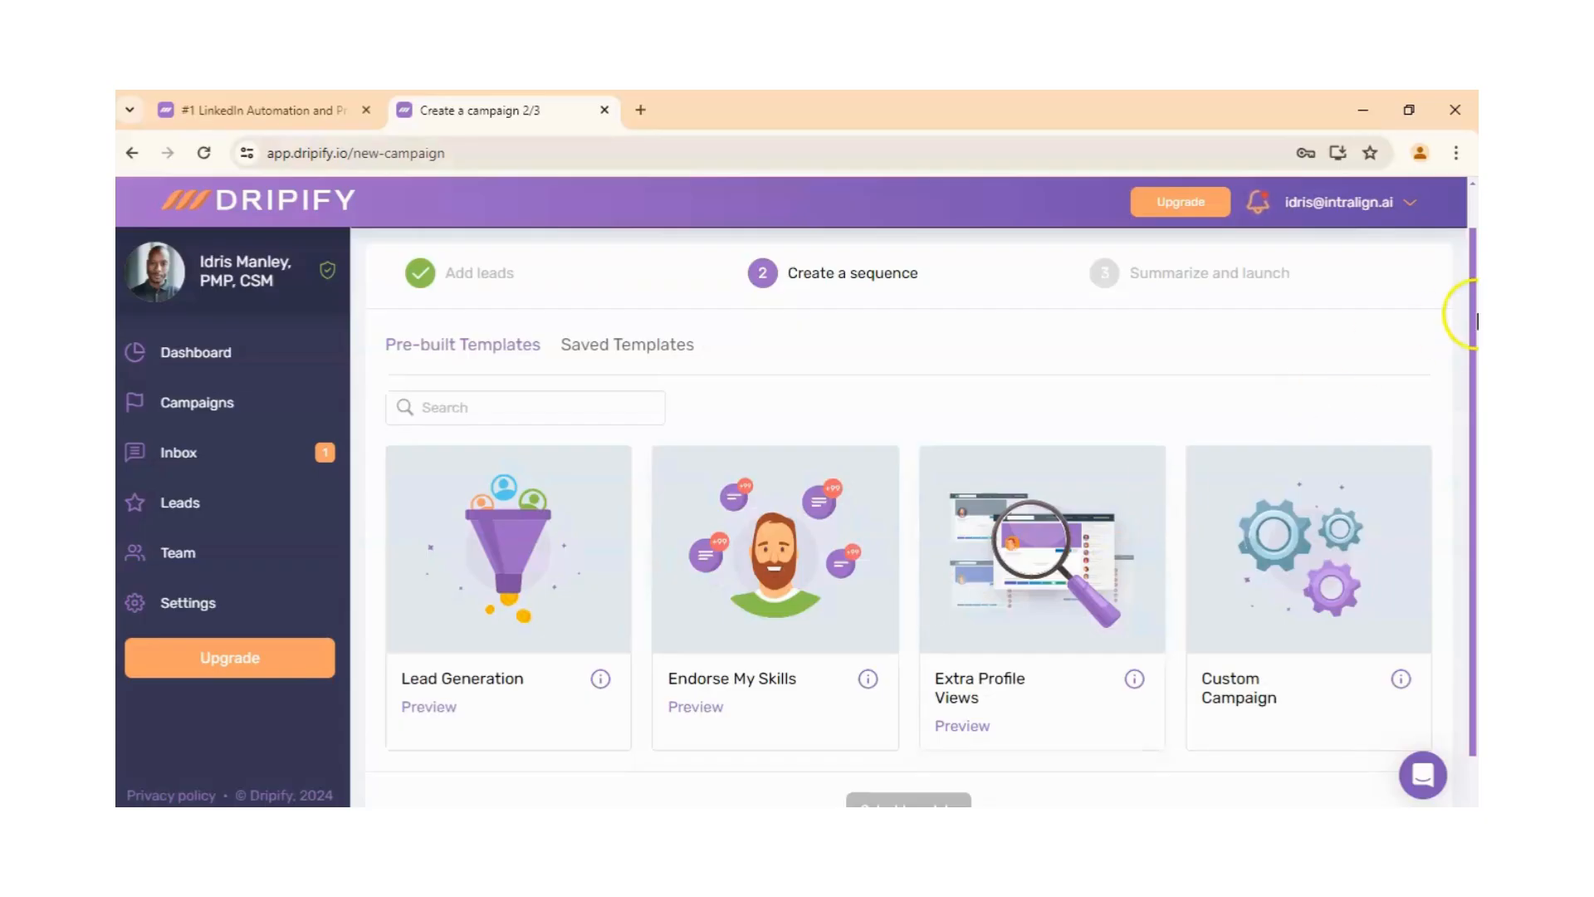
scroll(1474, 321, "down", 1)
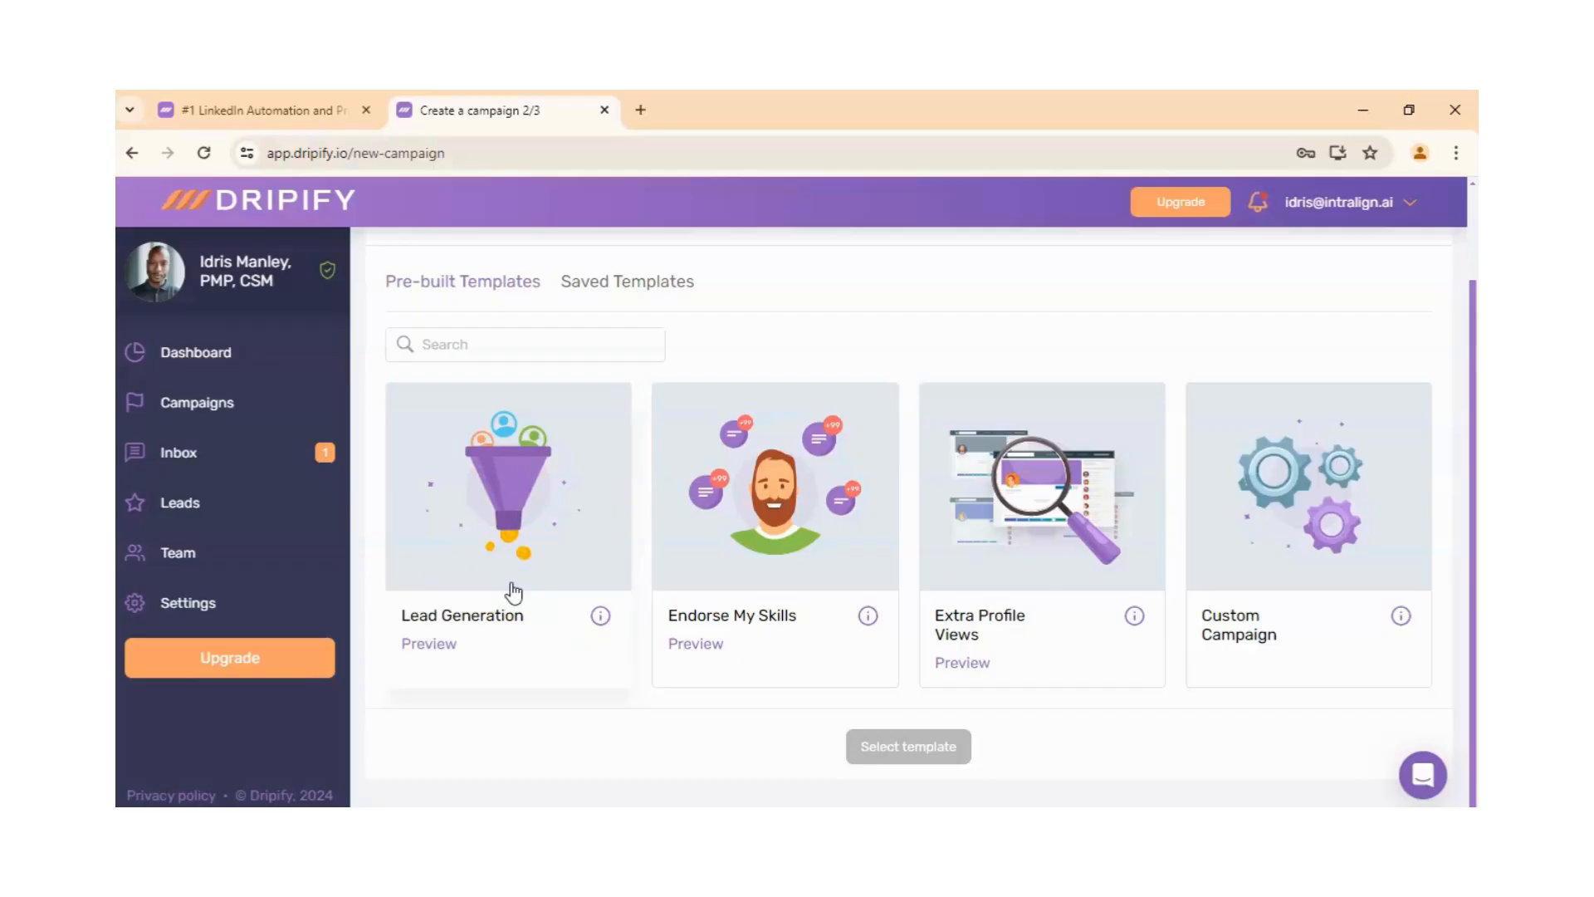
Choose the Custom Campaign template and open its empty sequence builder
left_click(1257, 586)
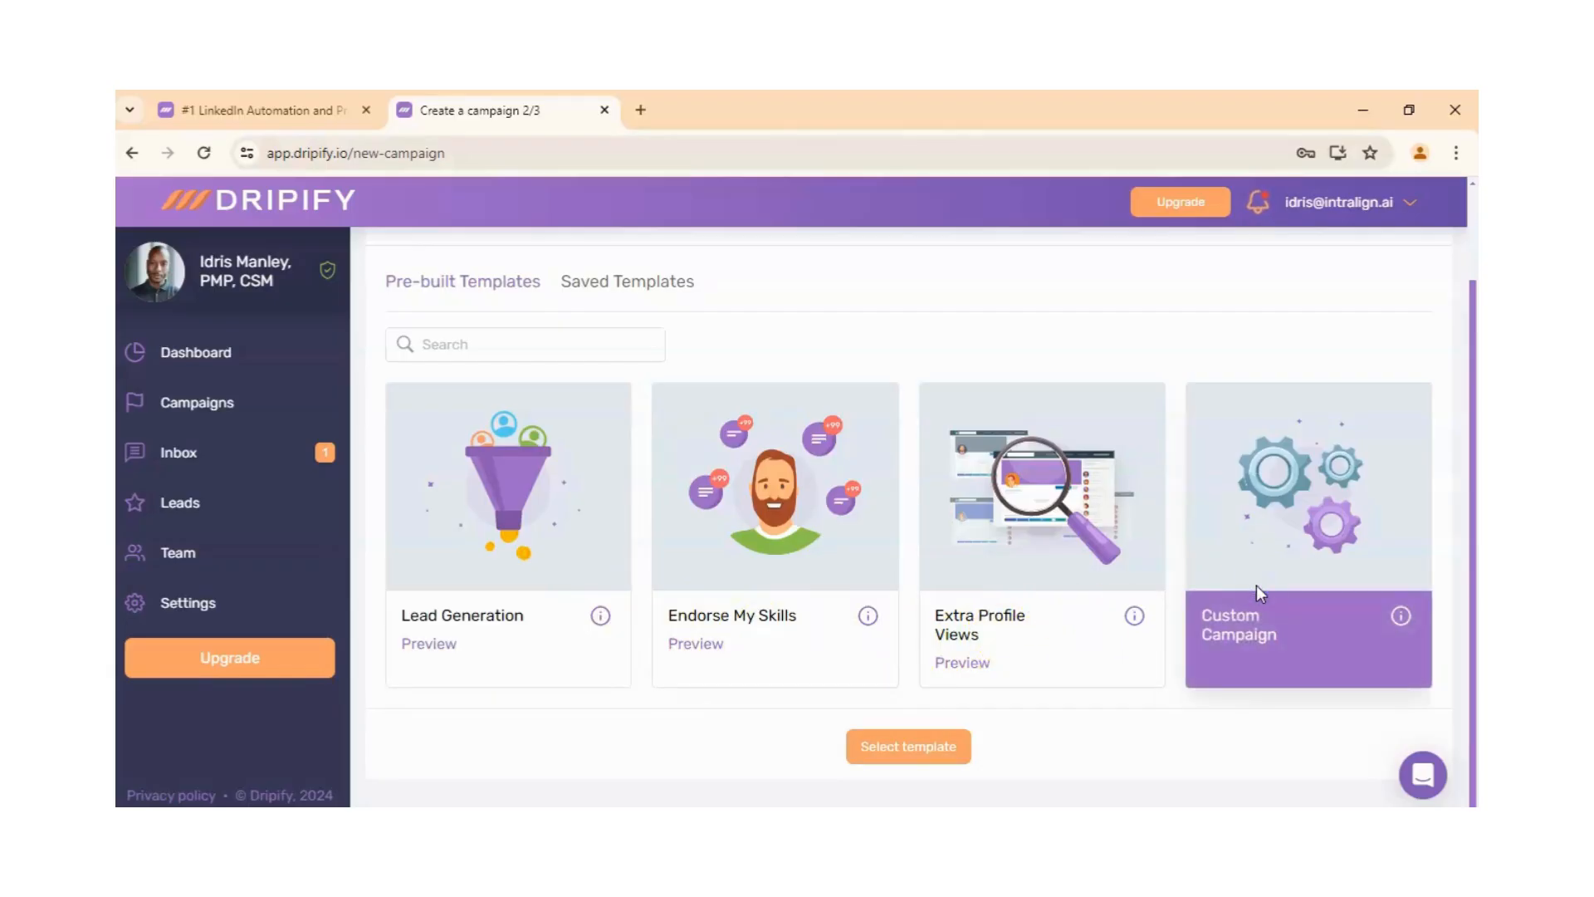
left_click(953, 752)
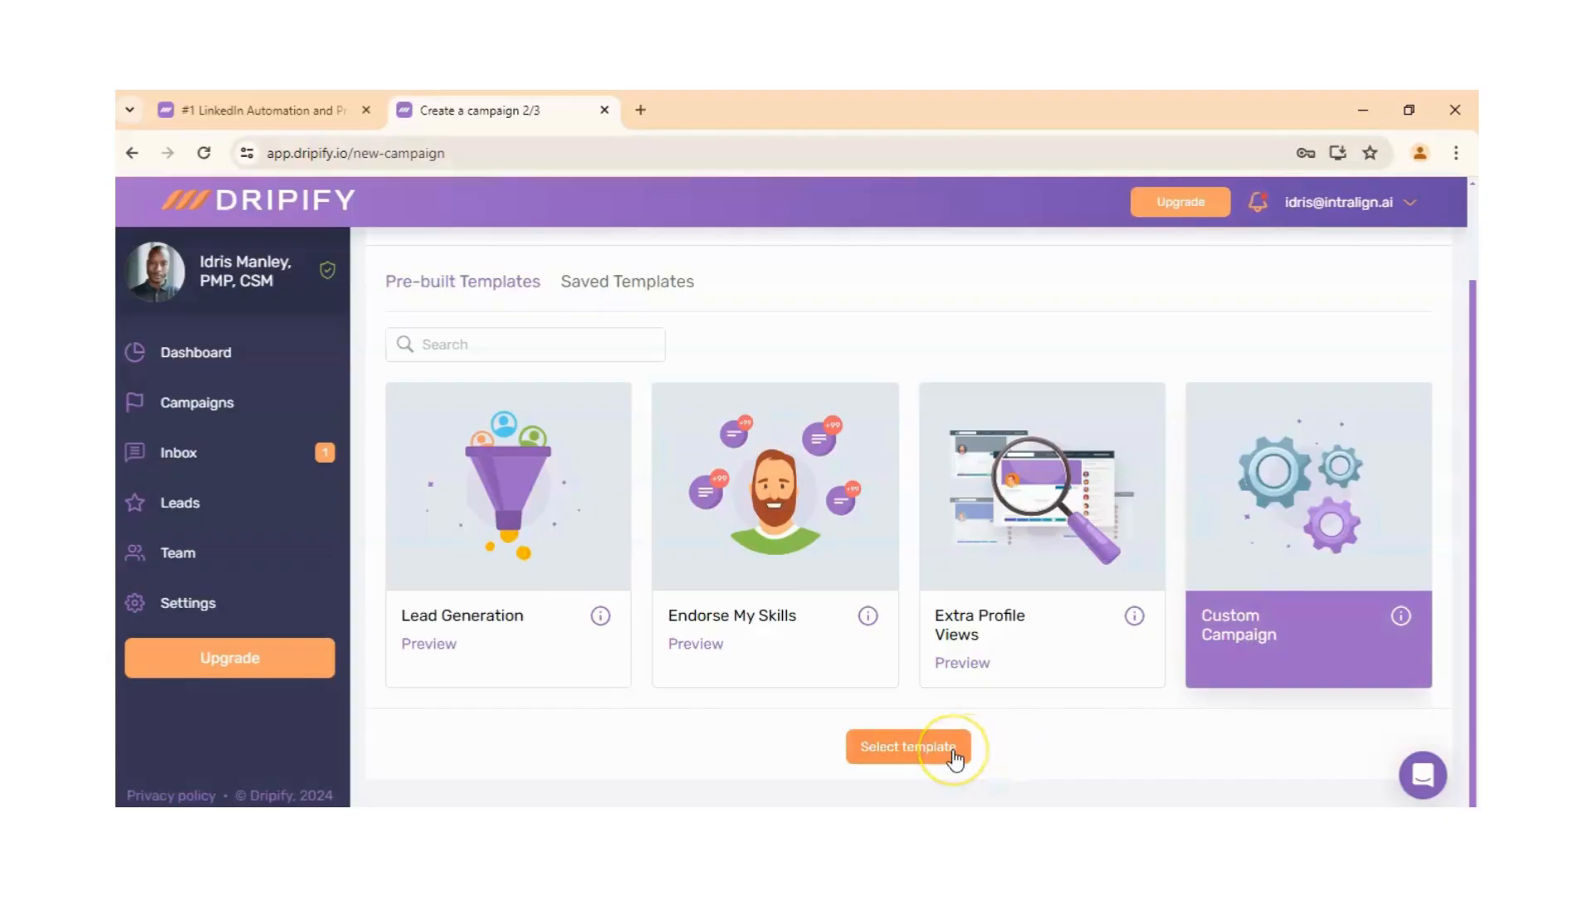
left_click(953, 751)
left_click(888, 598)
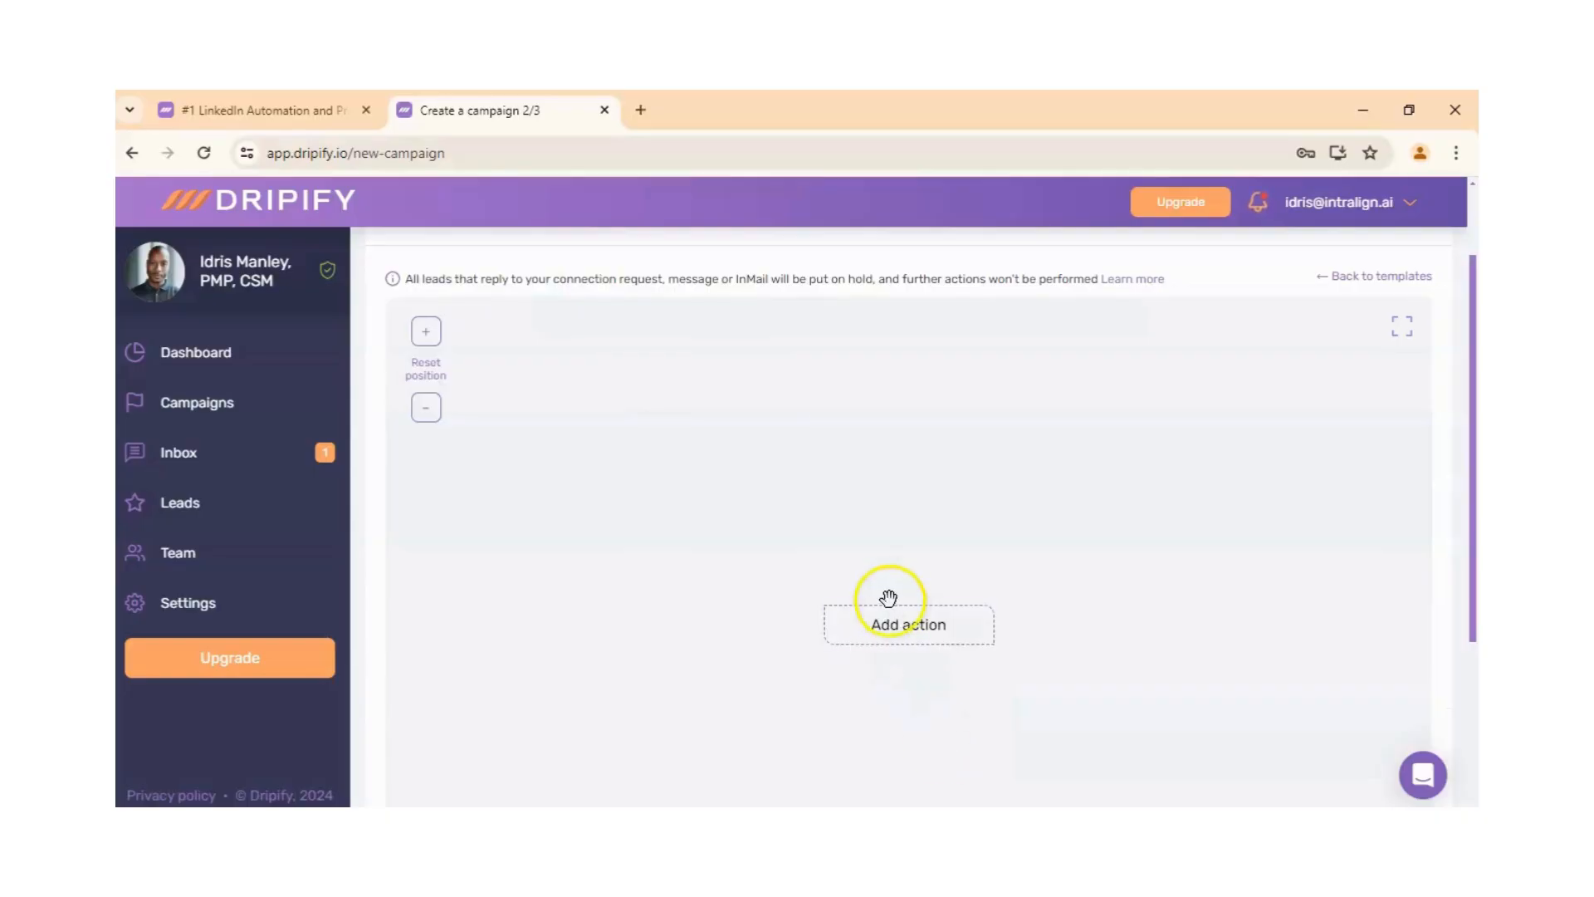
Add a Send Email action to the empty sequence, including the suggested Find Email action ahead of it
left_click_drag(901, 638, 875, 371)
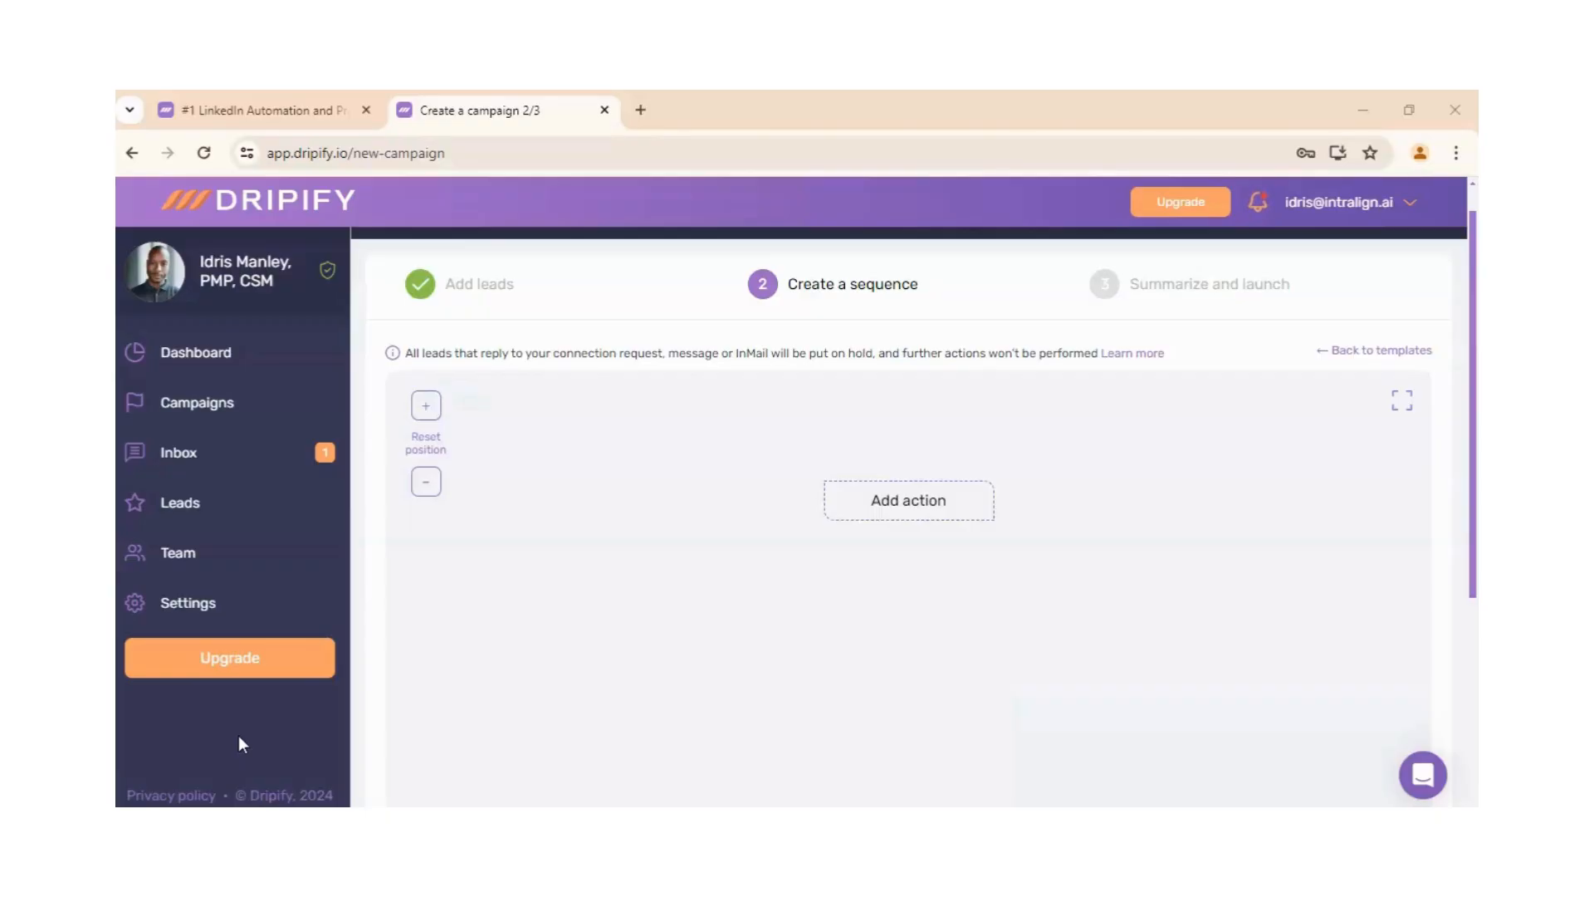
left_click(943, 513)
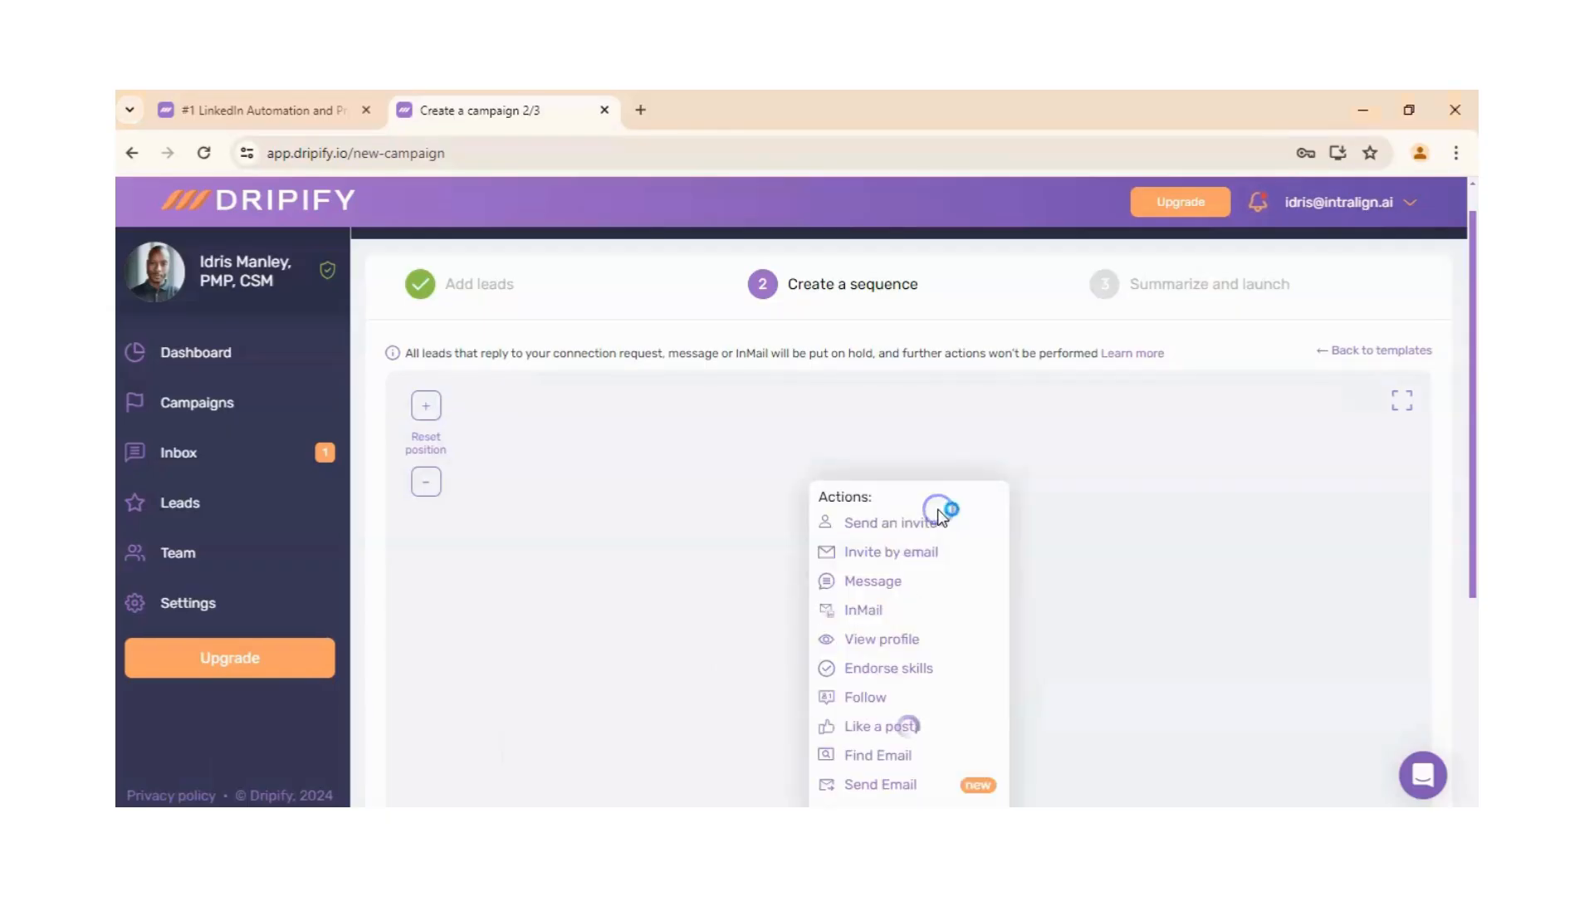
left_click(948, 786)
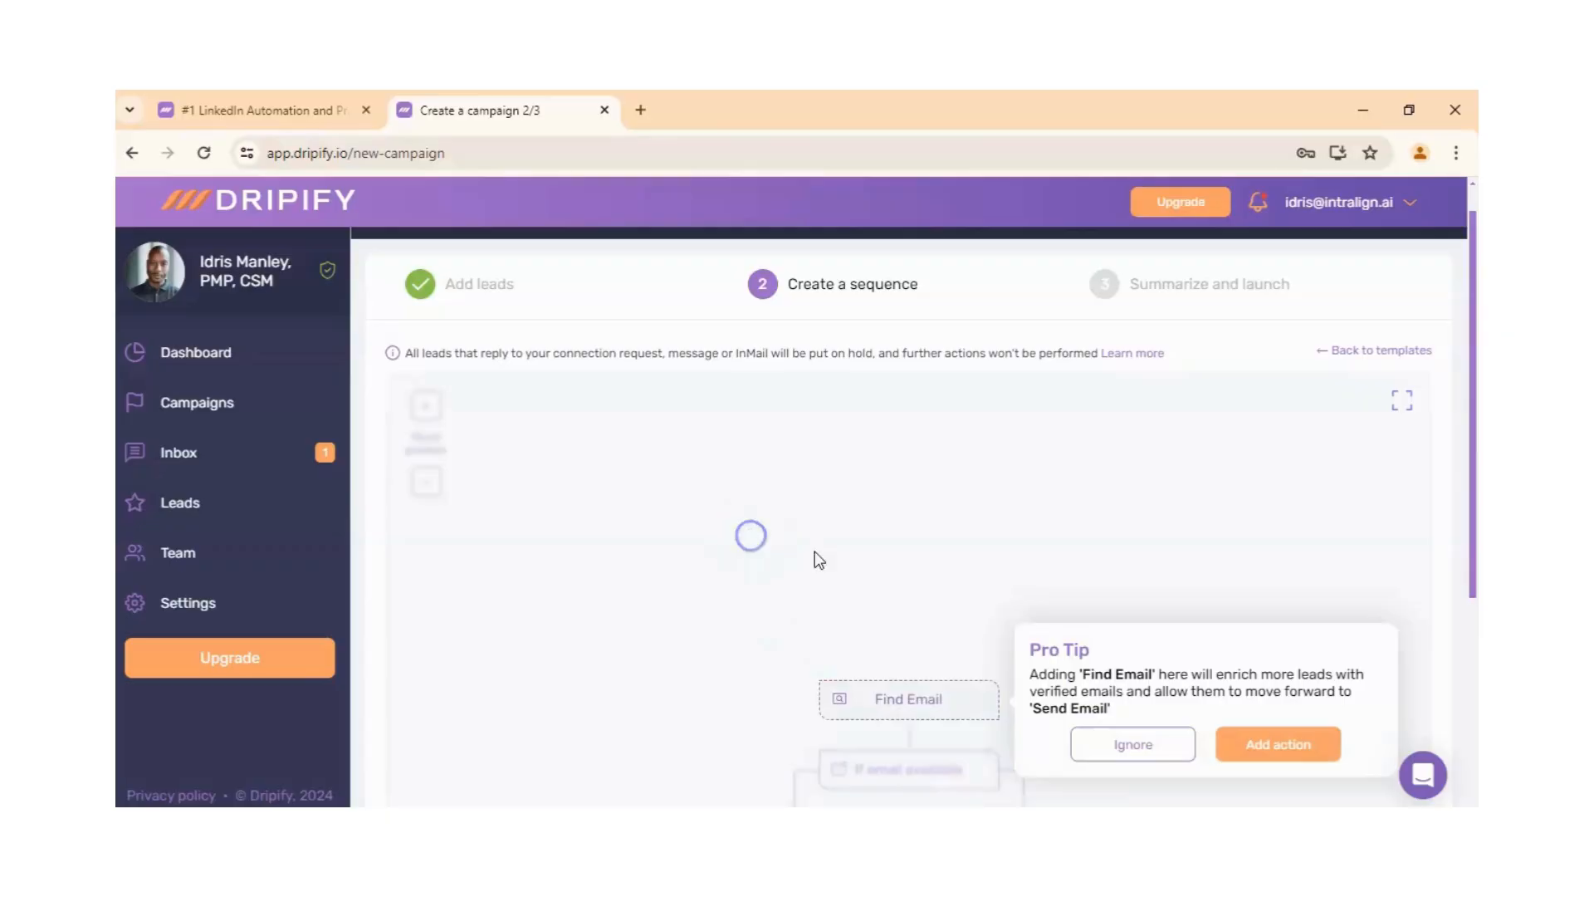
left_click(1316, 747)
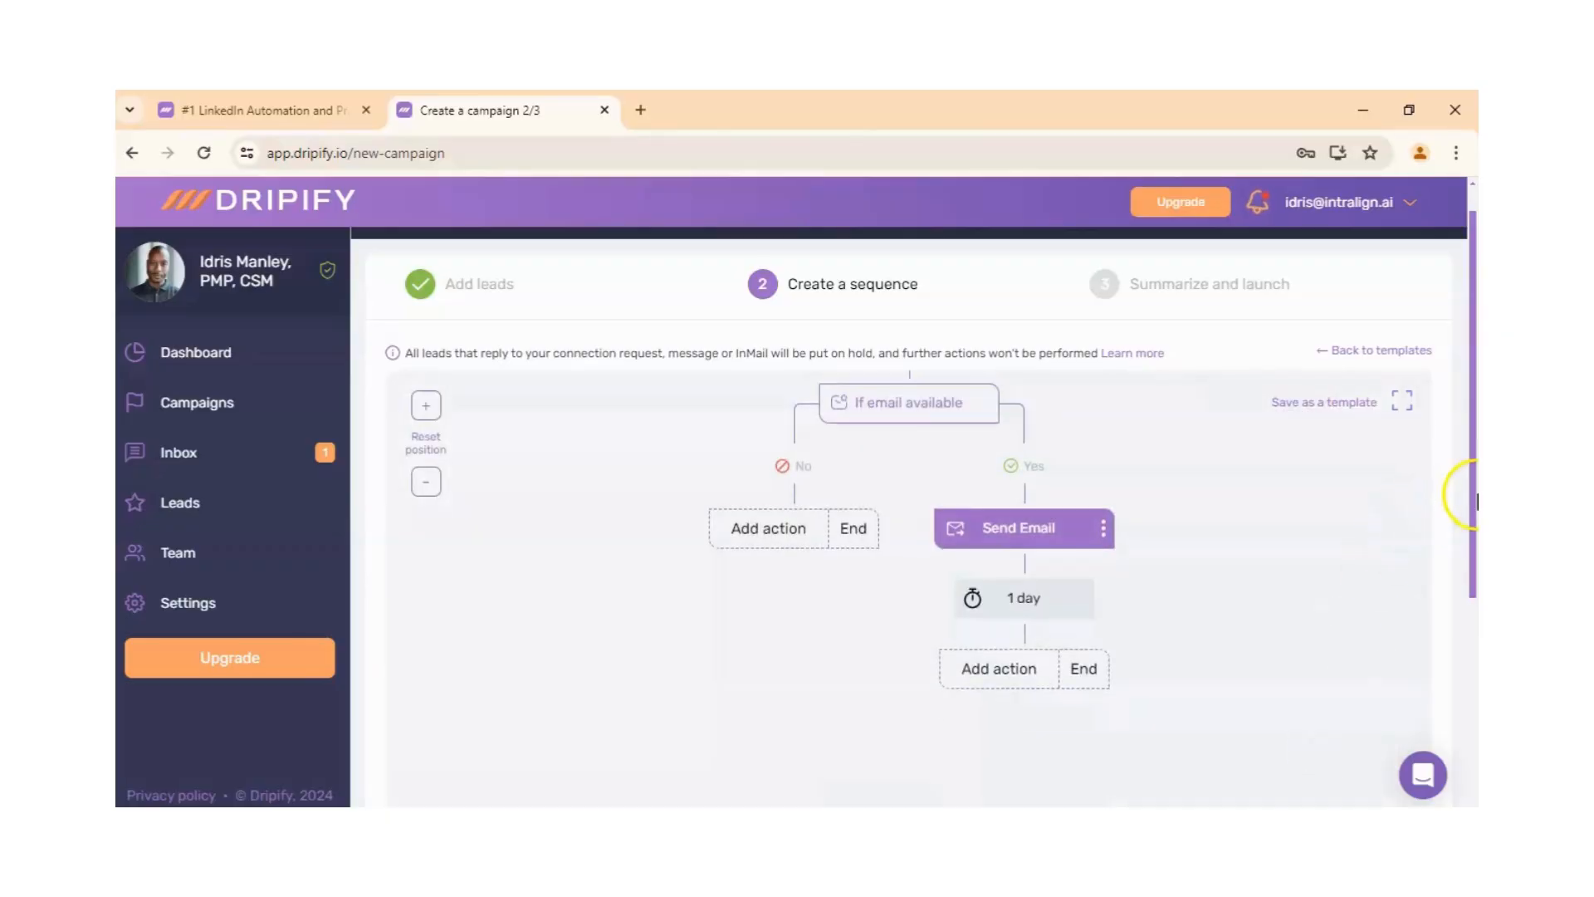
left_click_drag(1060, 462, 982, 593)
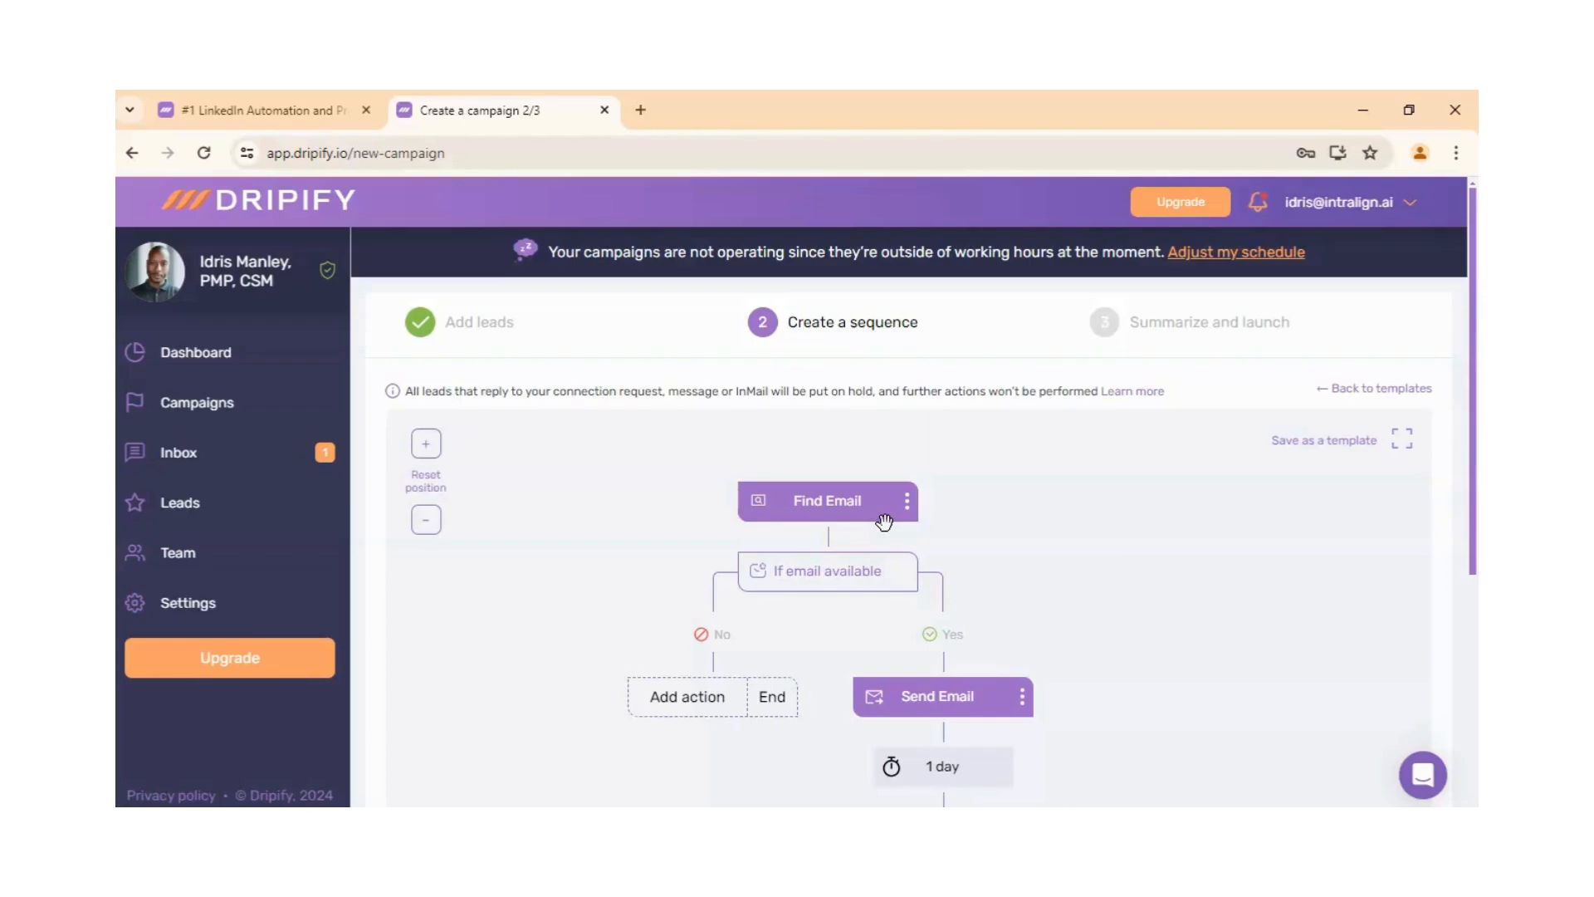
Remove the Find Email action, clearing the whole sequence that follows from it
left_click(908, 506)
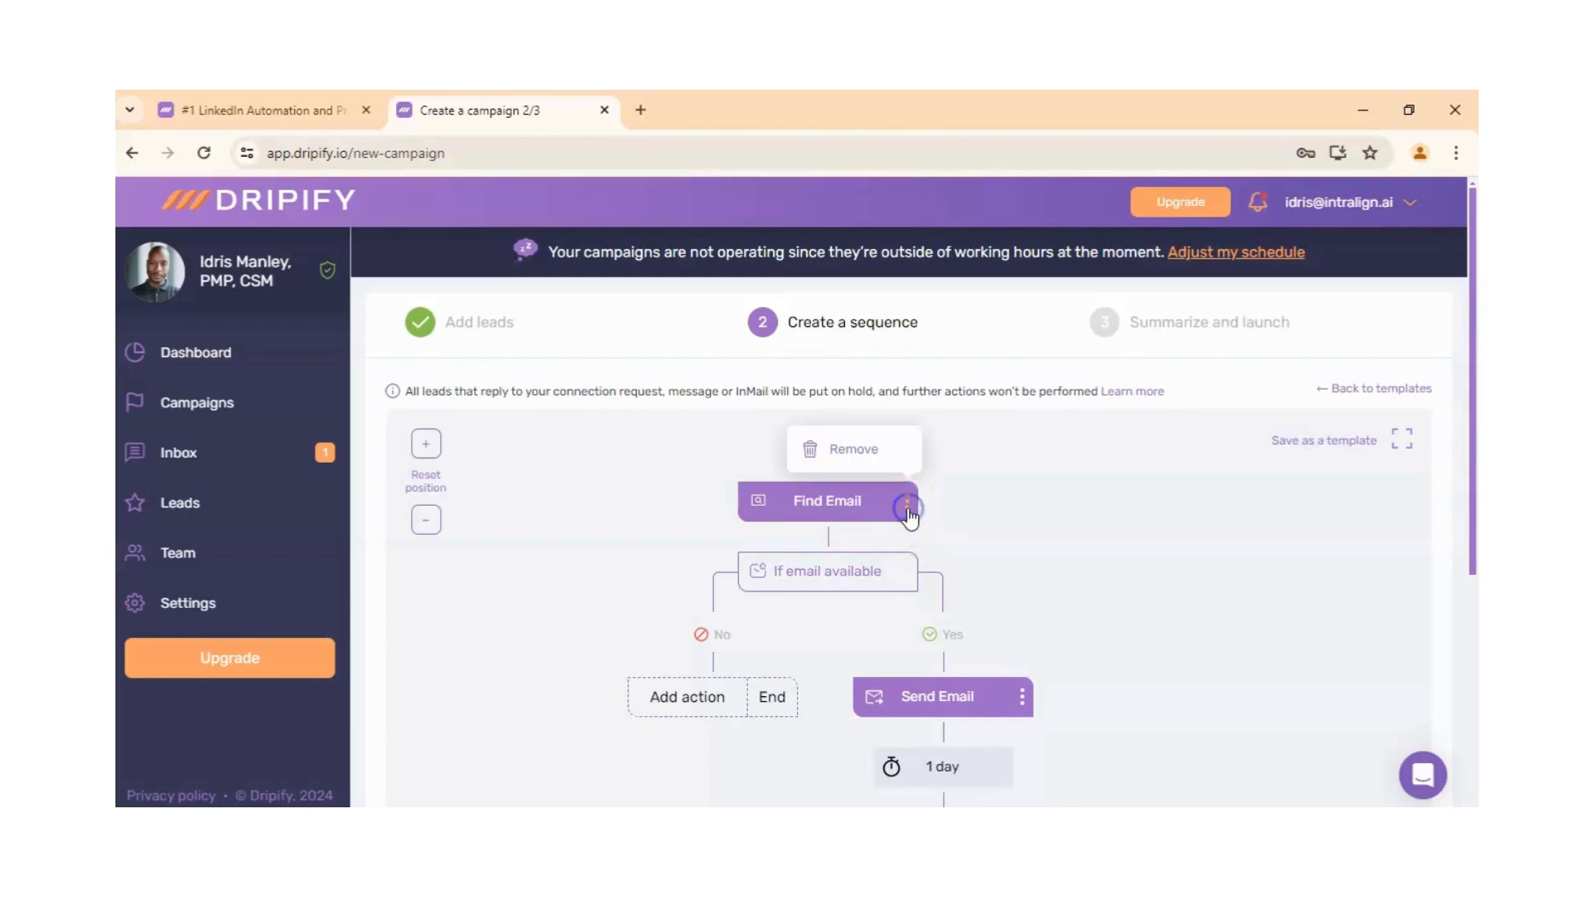
left_click(870, 450)
left_click(785, 660)
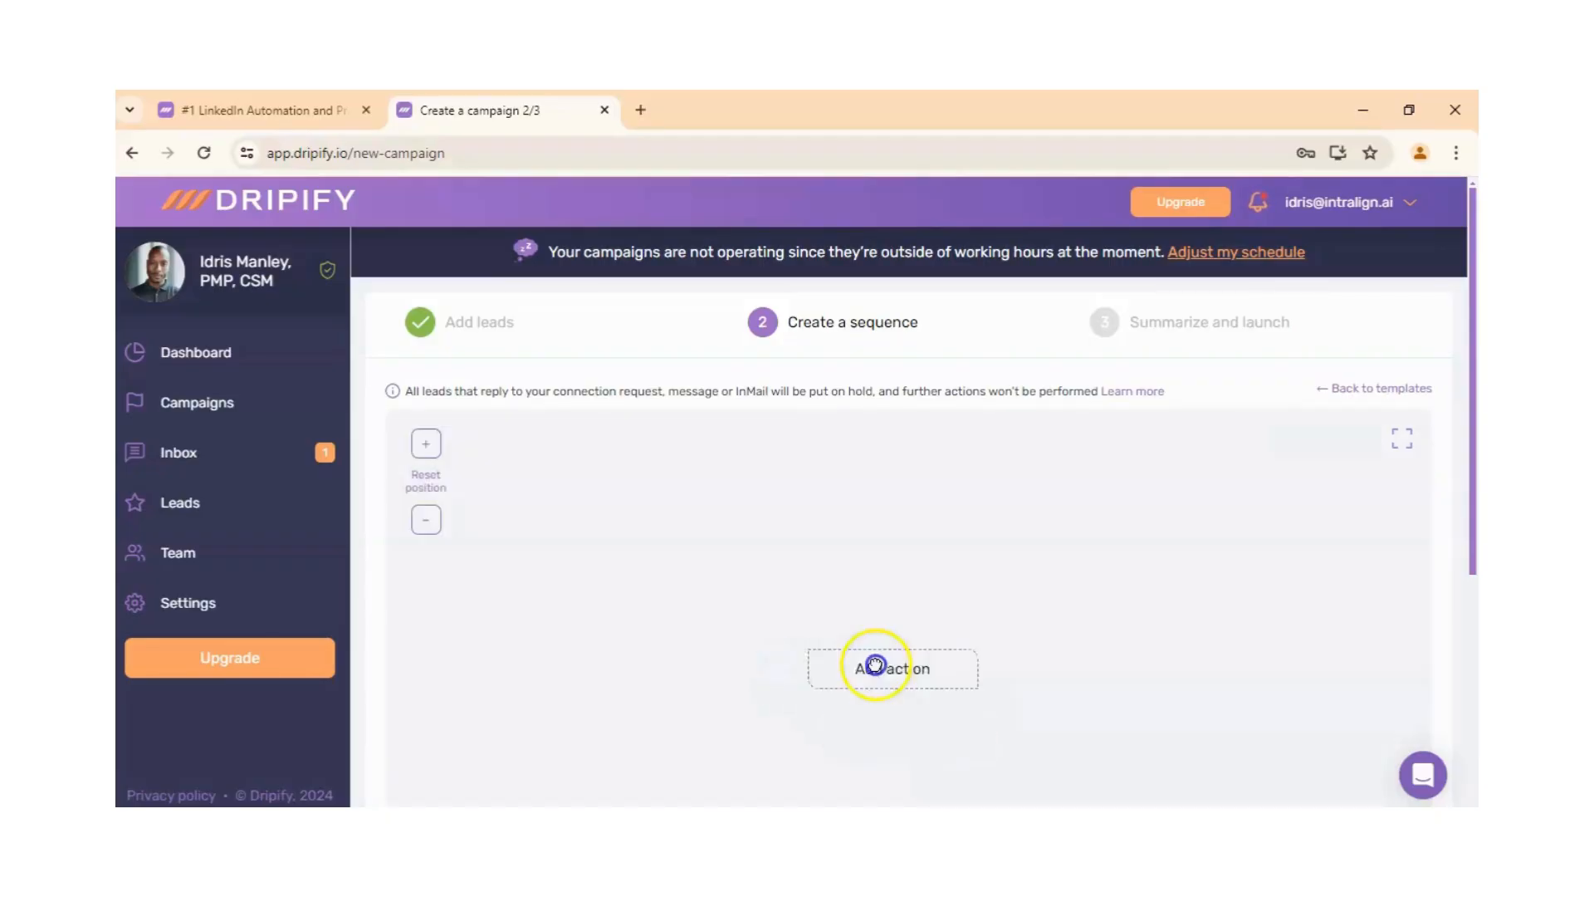
Add Find Email as the first action of the empty sequence
left_click(863, 486)
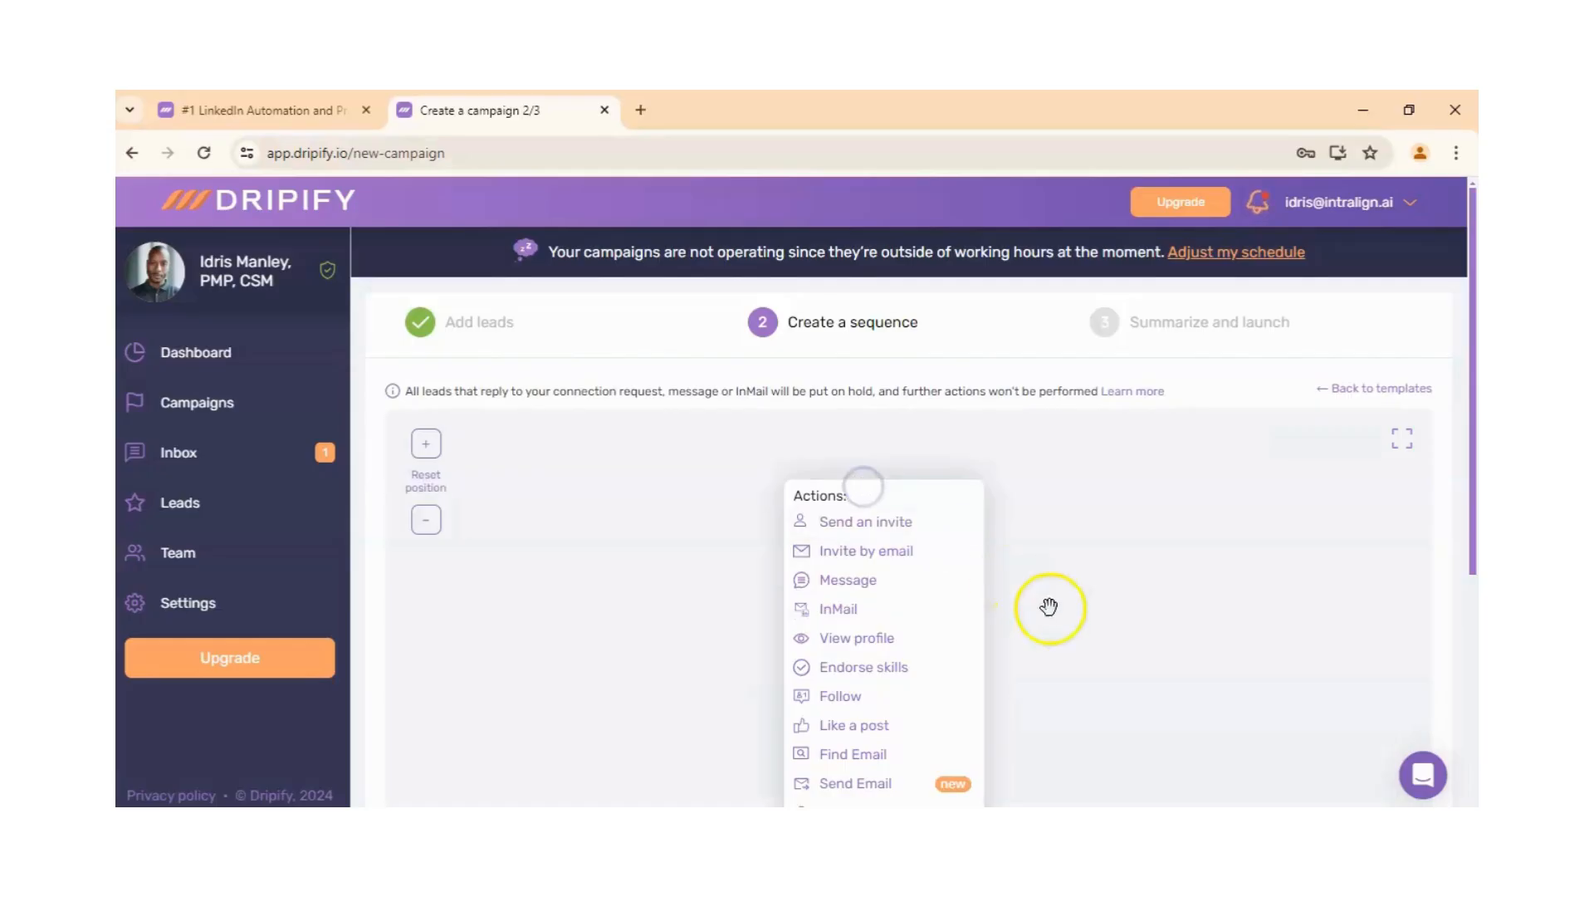
left_click_drag(1471, 502, 1473, 554)
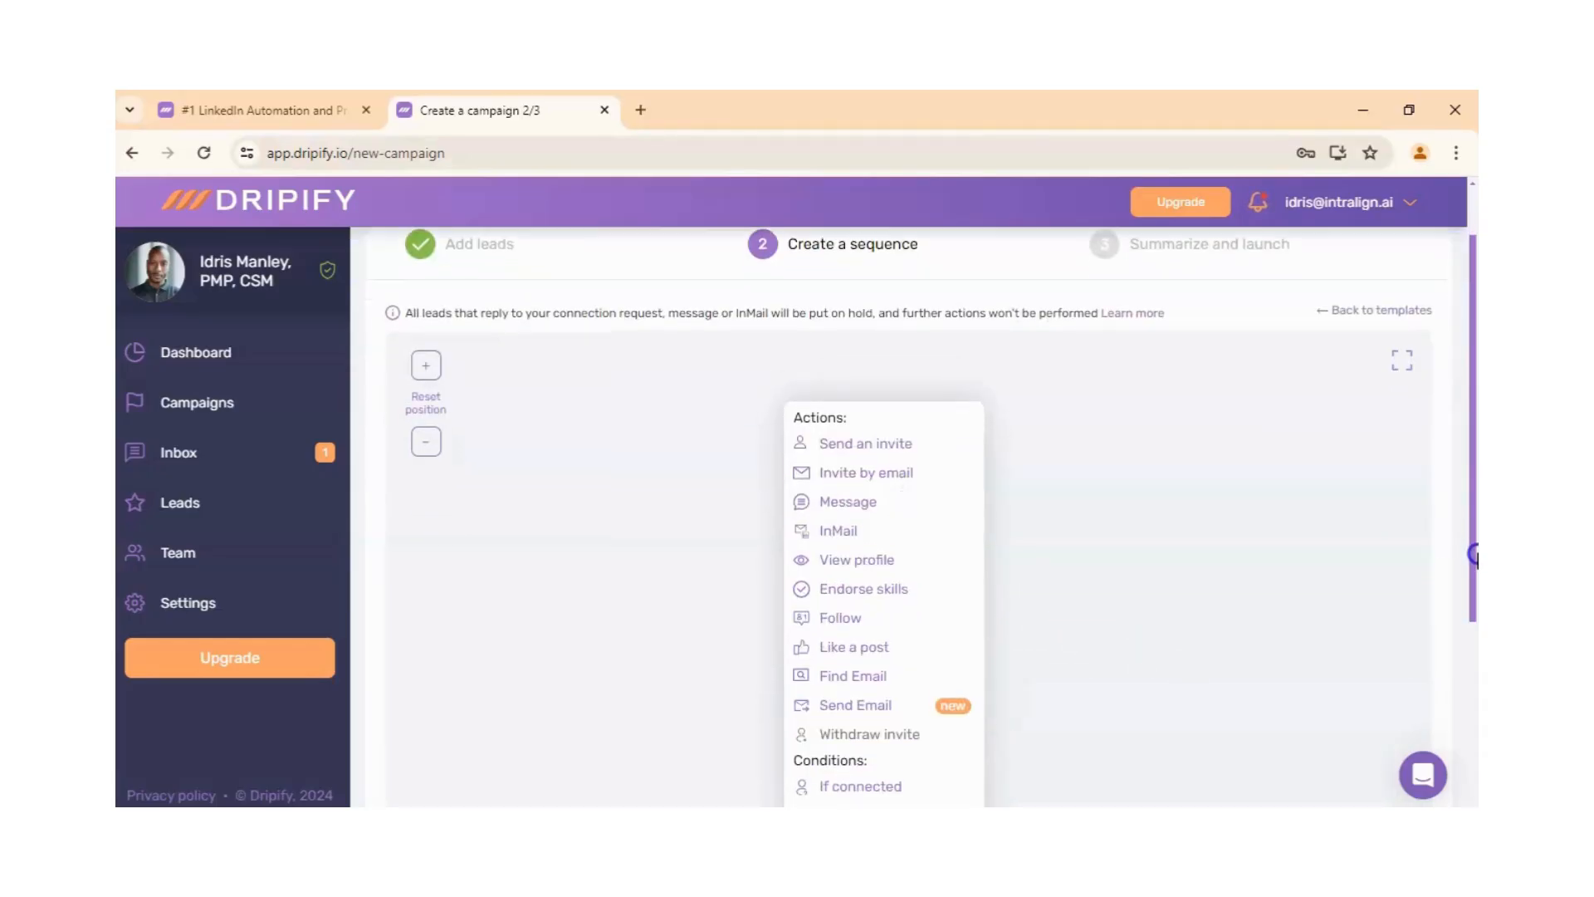
left_click(918, 676)
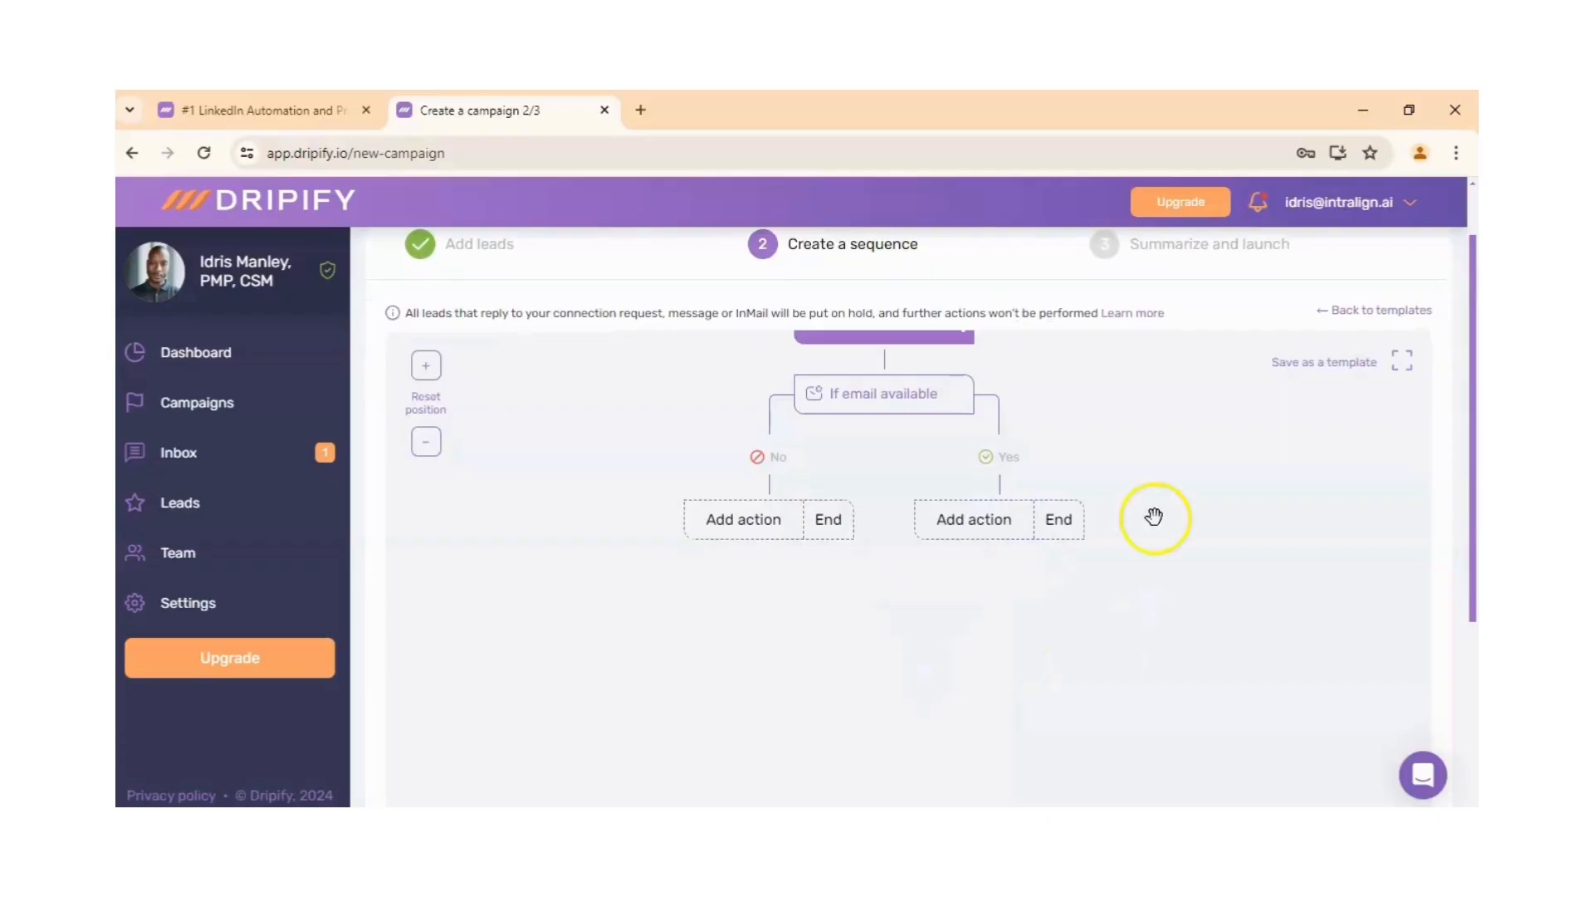
left_click_drag(1178, 488, 1128, 573)
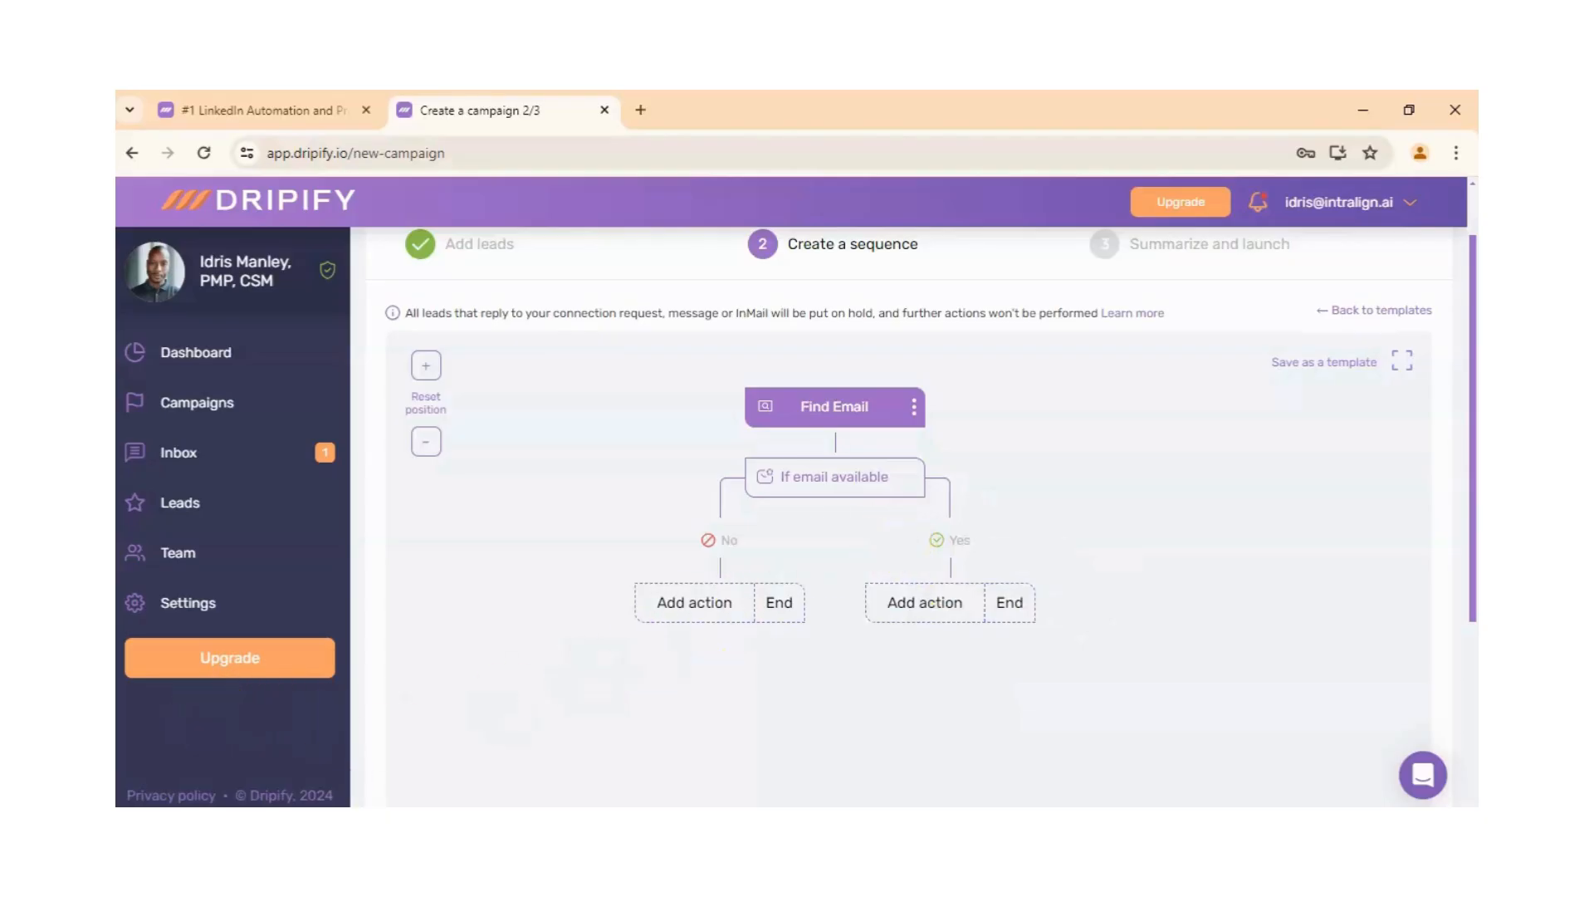
Add a Send Email action to the Yes branch of the "If email available" condition
left_click(904, 624)
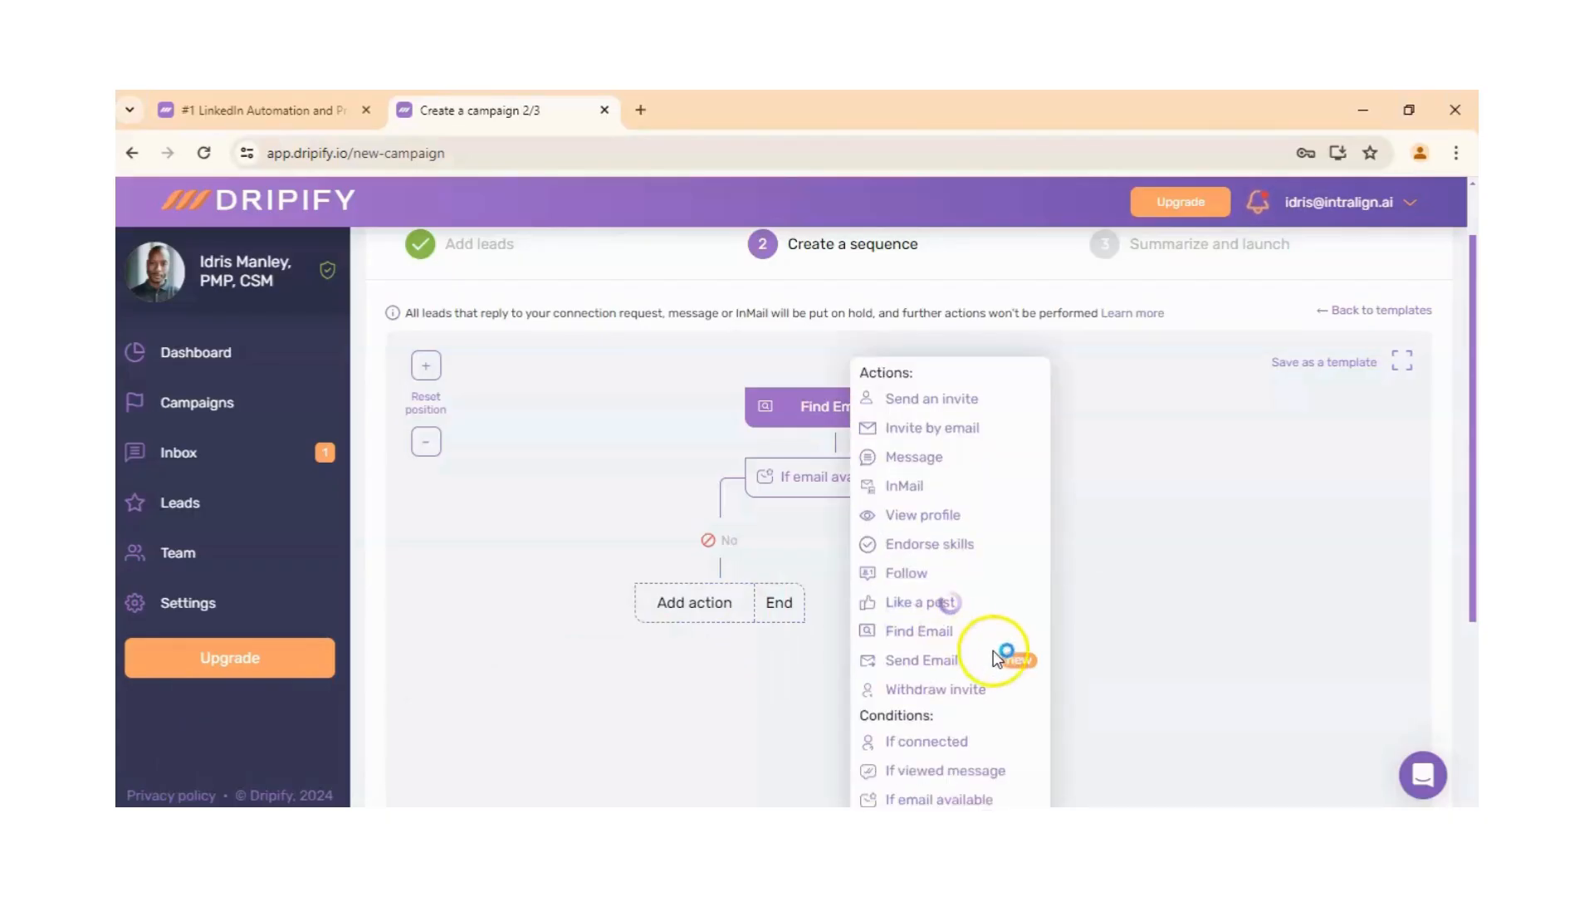
left_click(952, 662)
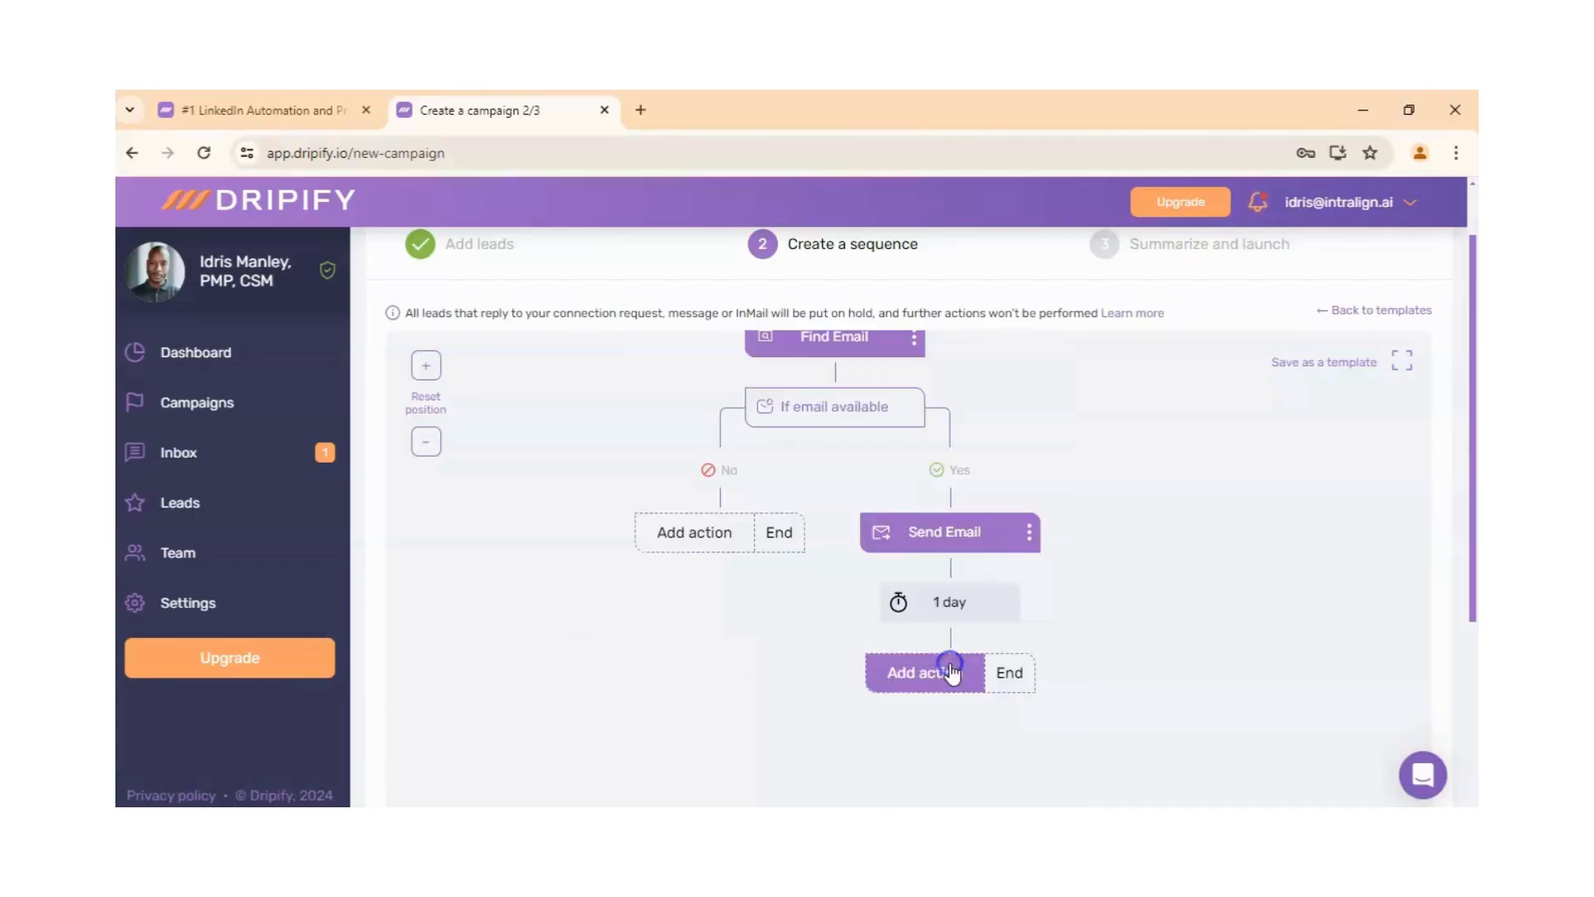
left_click_drag(1078, 462, 1049, 577)
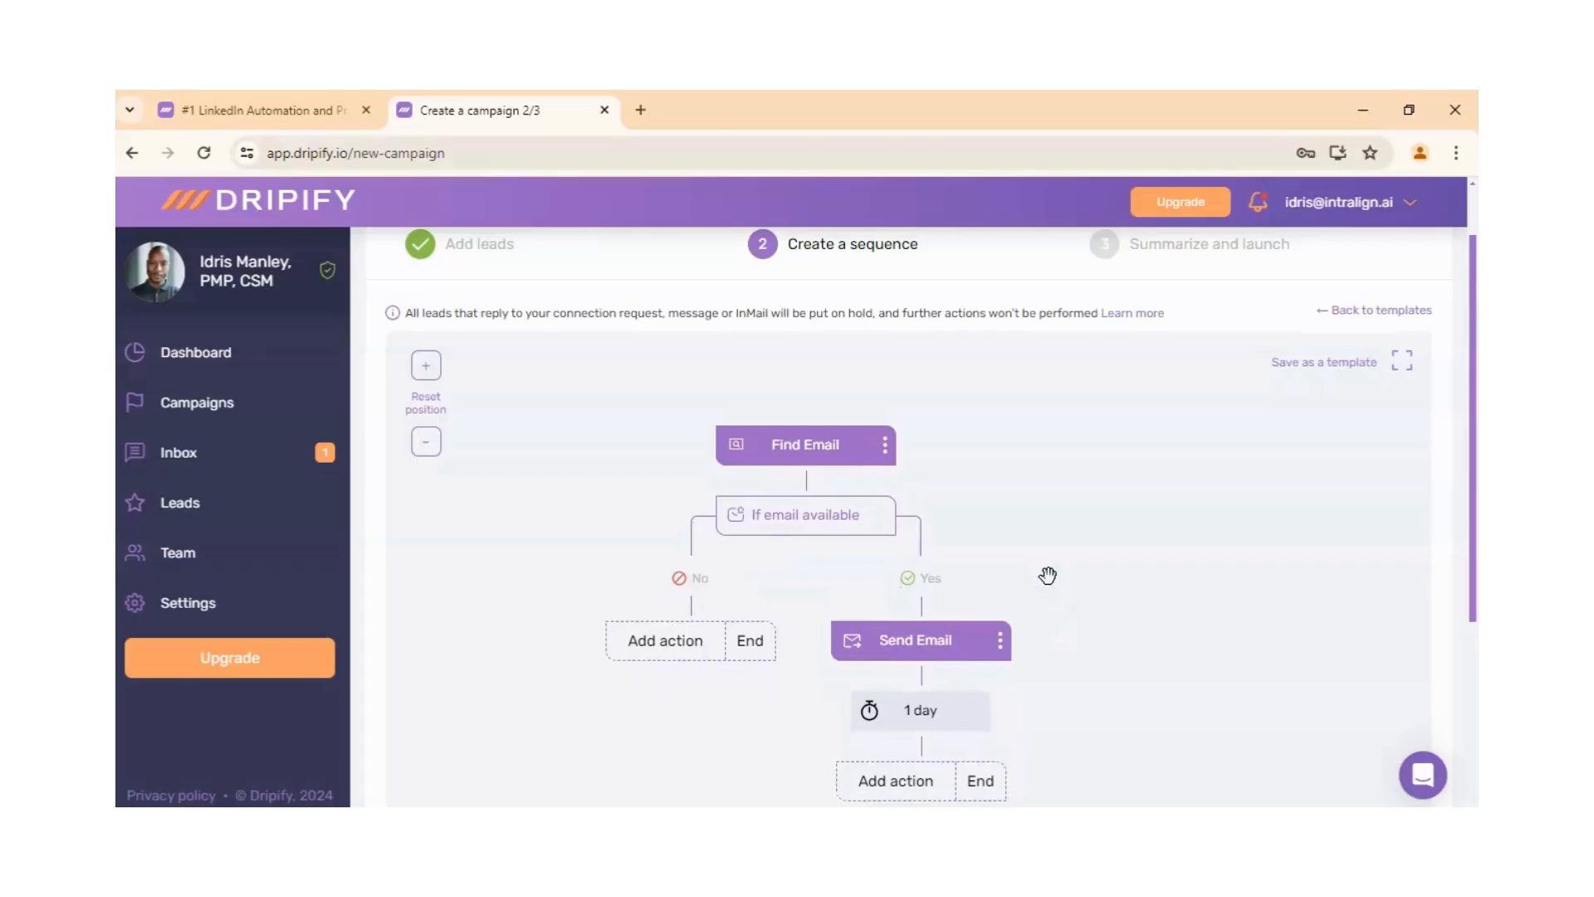
left_click_drag(1047, 576, 1031, 445)
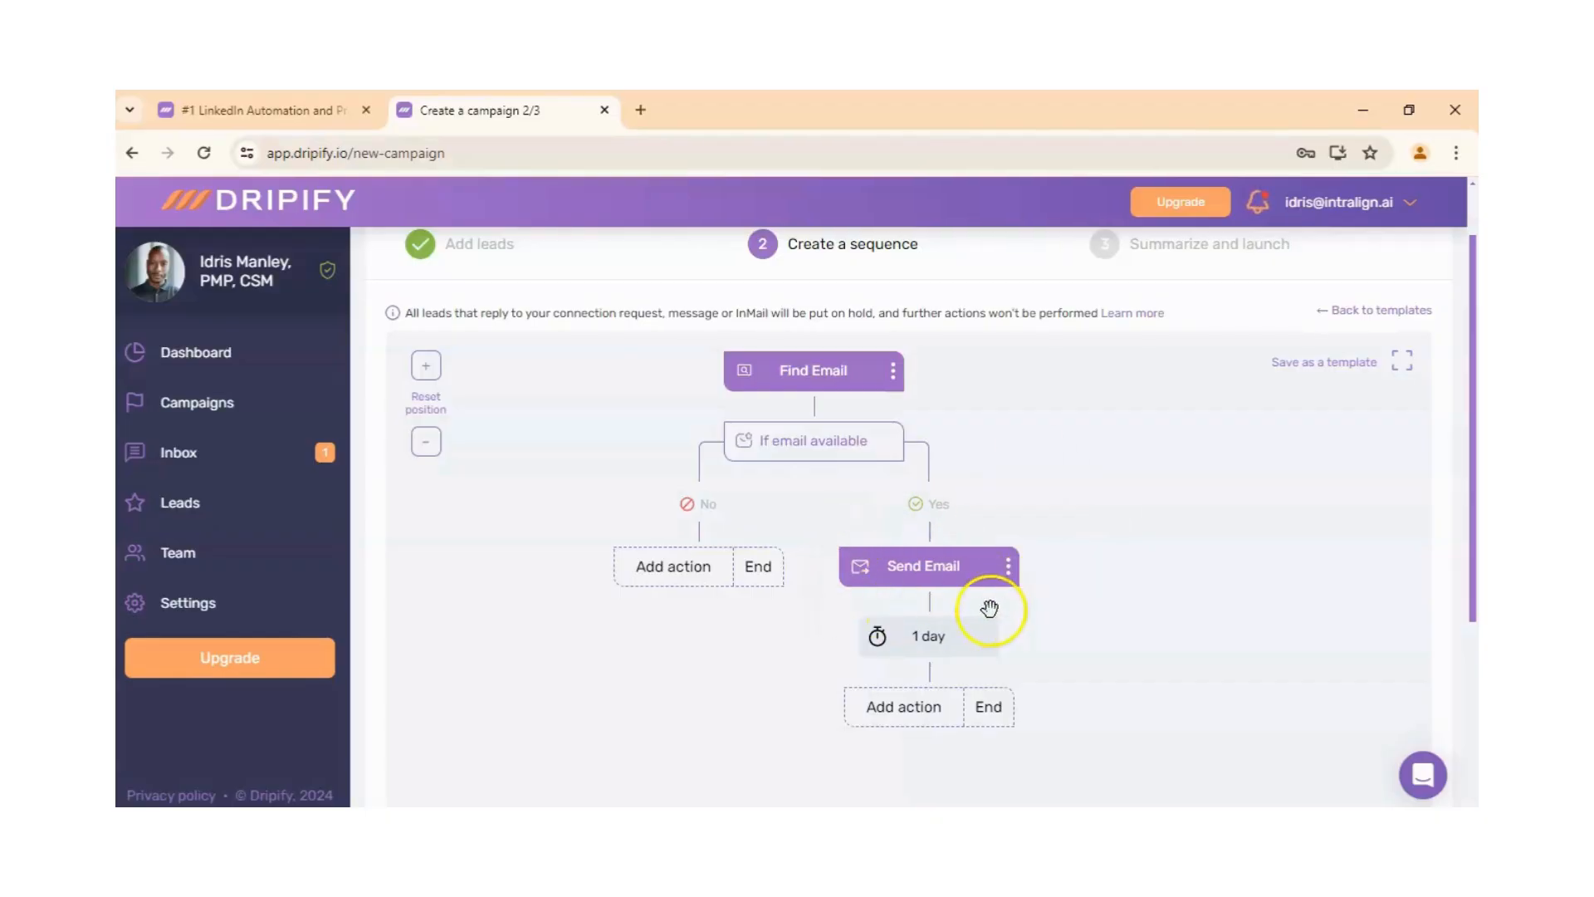
End the sequence on the No branch and add a Message action after the Send Email action's 1 day delay
left_click(772, 573)
left_click_drag(1060, 579, 1057, 463)
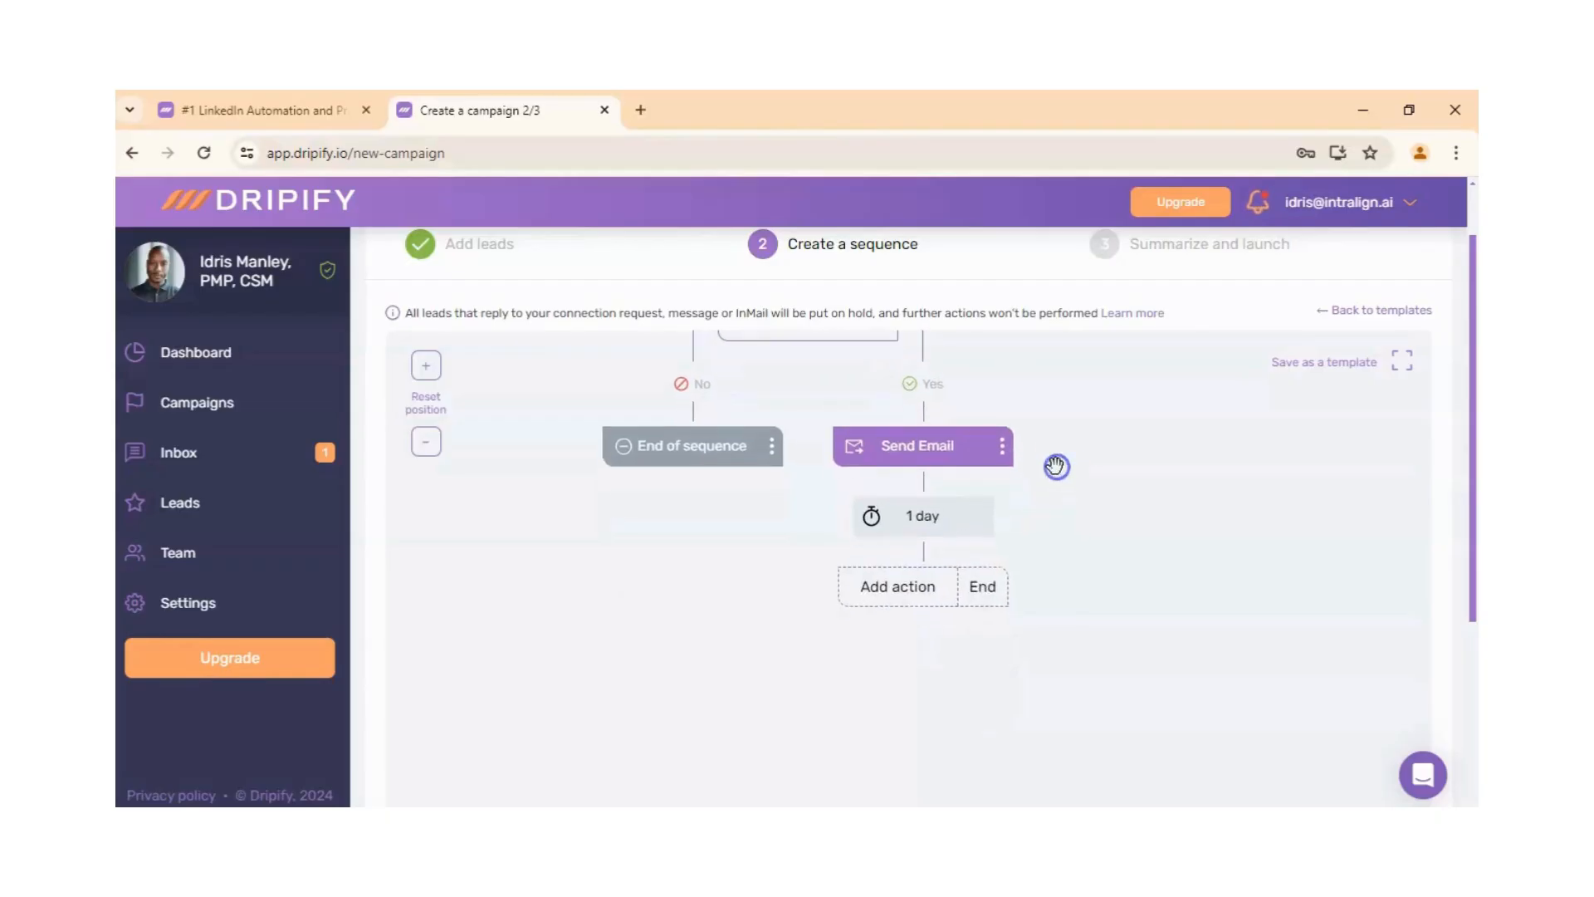
left_click(920, 591)
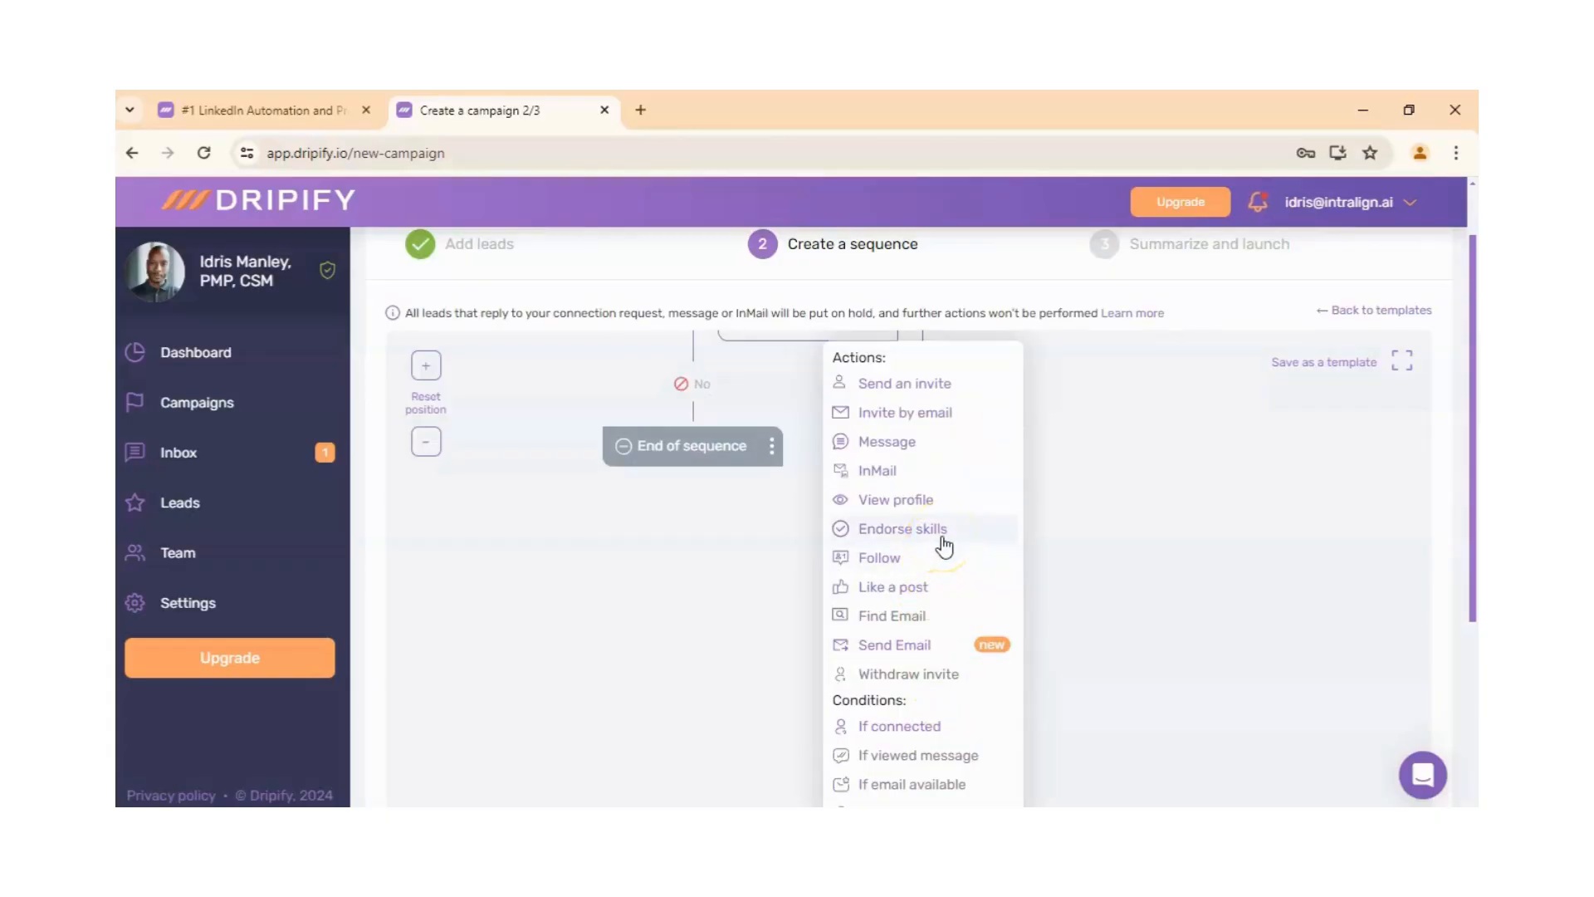
left_click(909, 480)
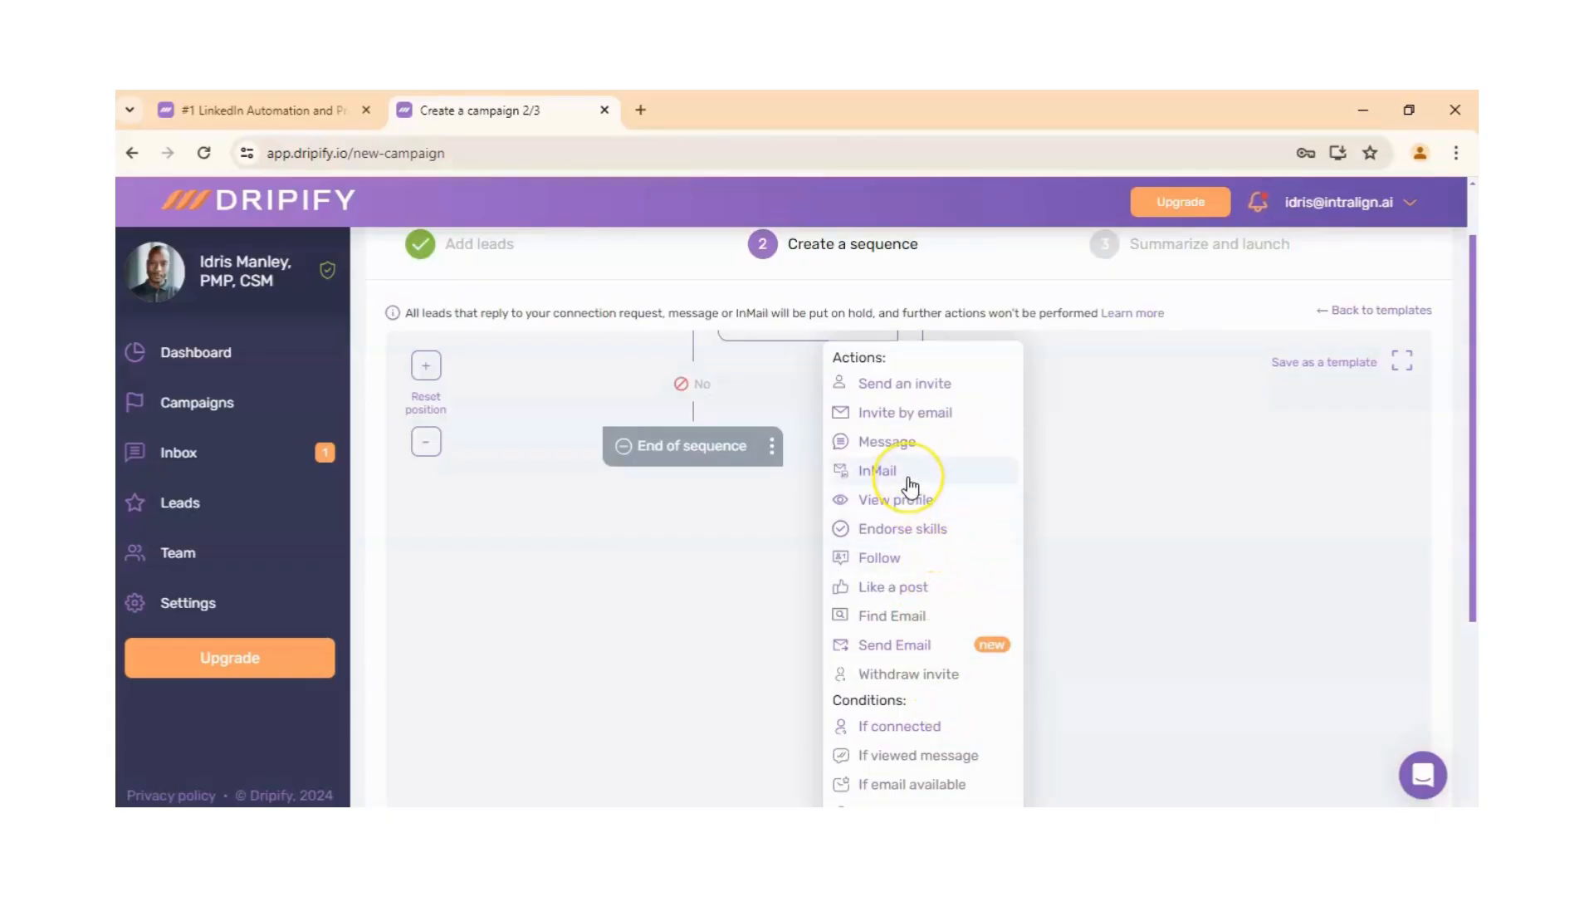
left_click(896, 442)
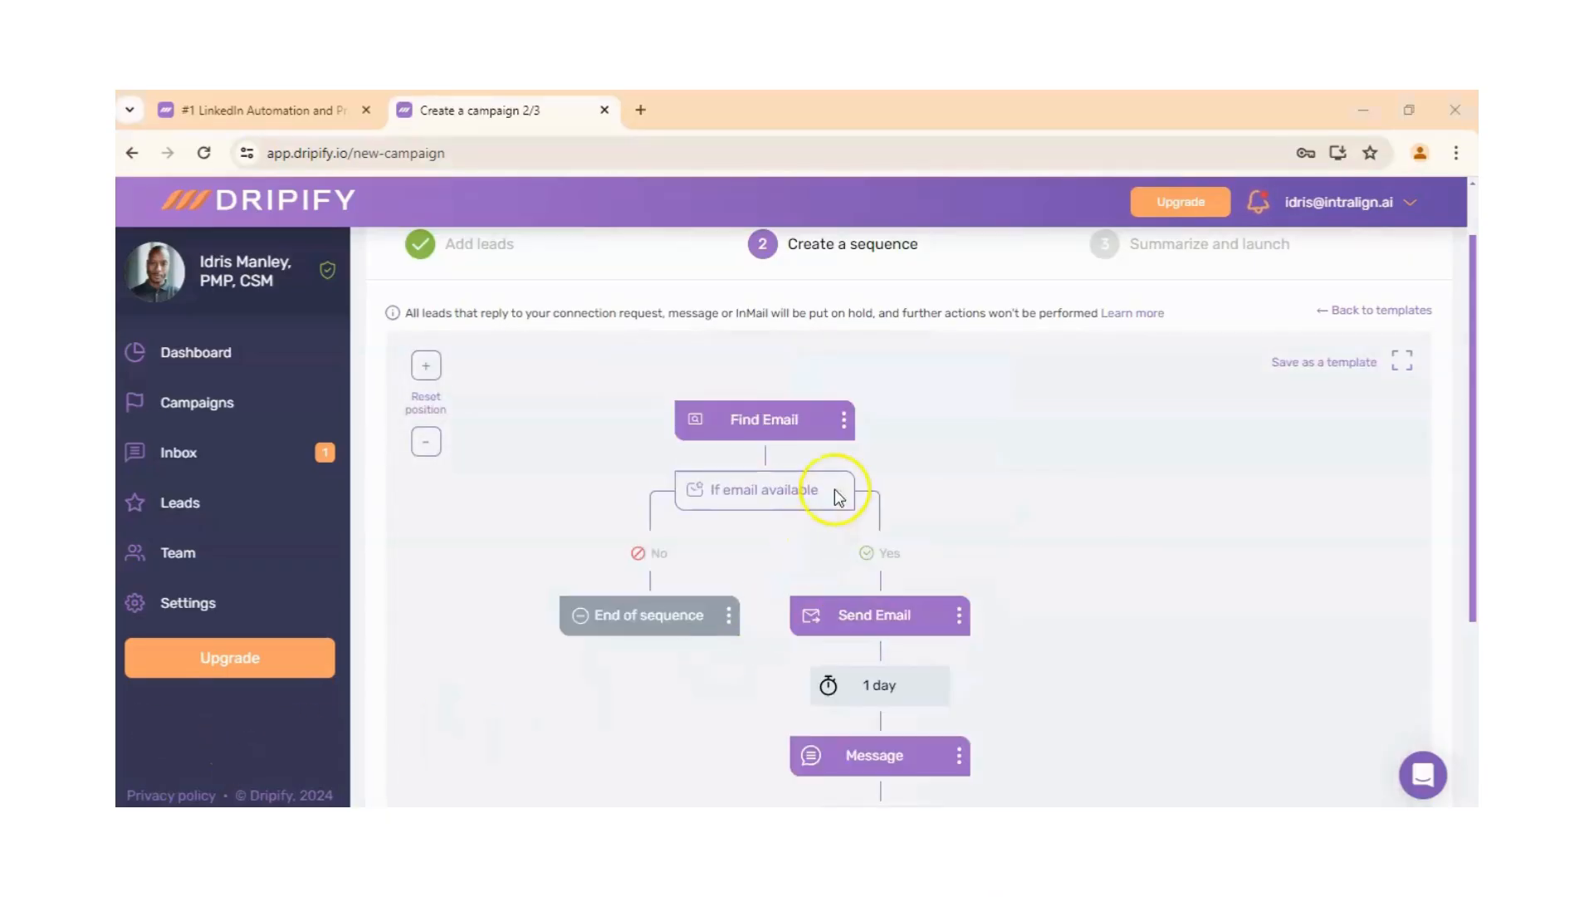
Remove the Find Email action together with the Send Email and Message branch below it
left_click(844, 428)
left_click(803, 369)
left_click(698, 589)
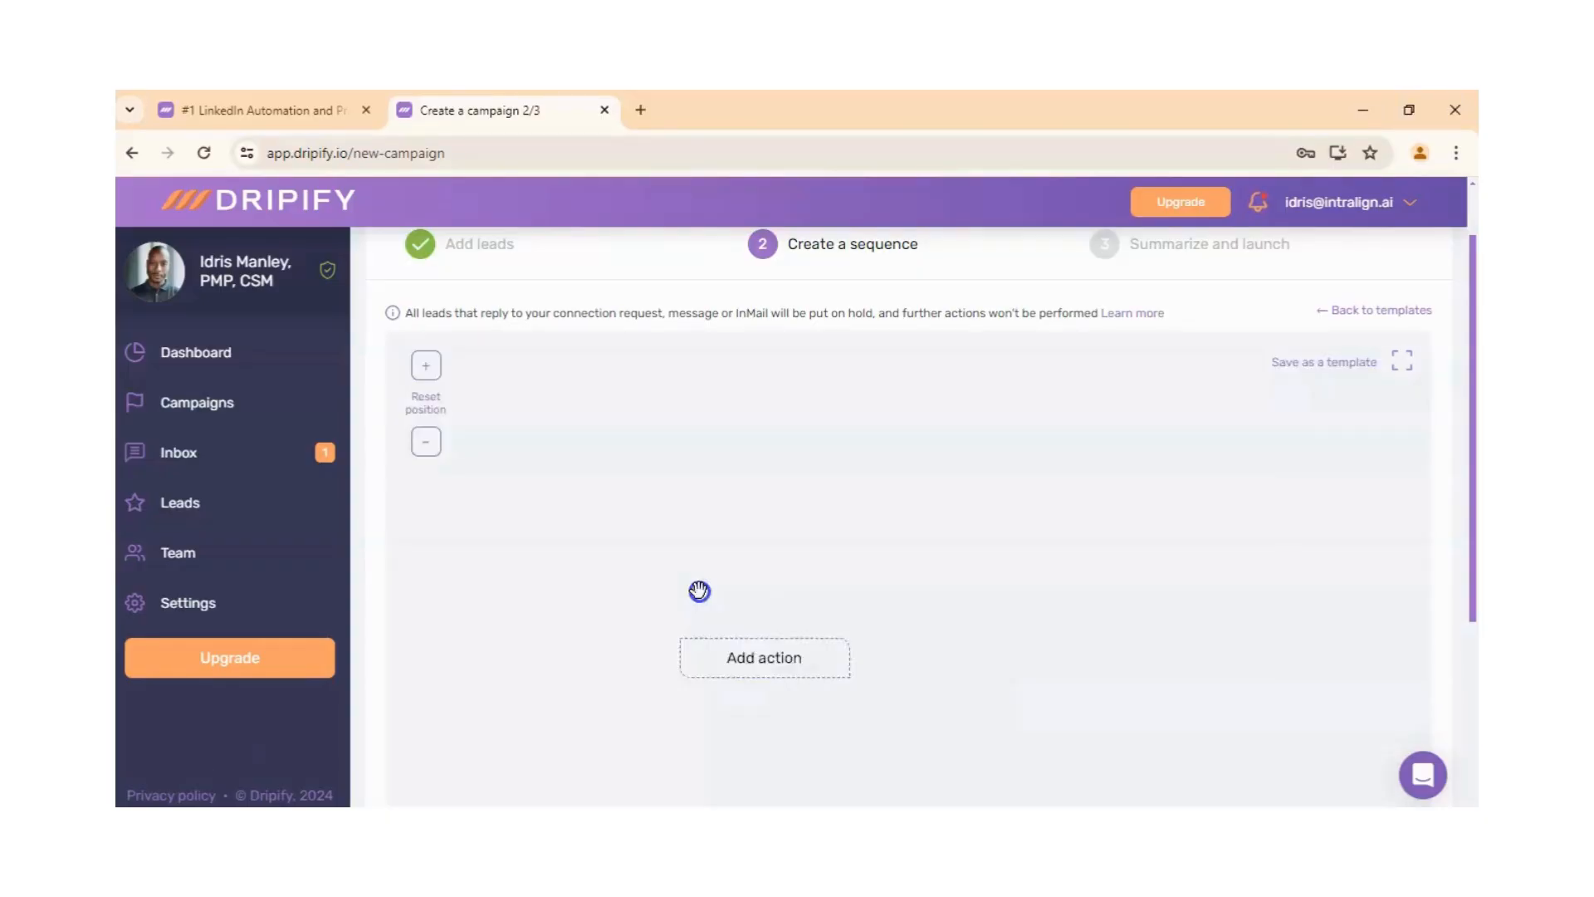
Add View profile as the first action of the cleared sequence
left_click_drag(949, 662, 922, 408)
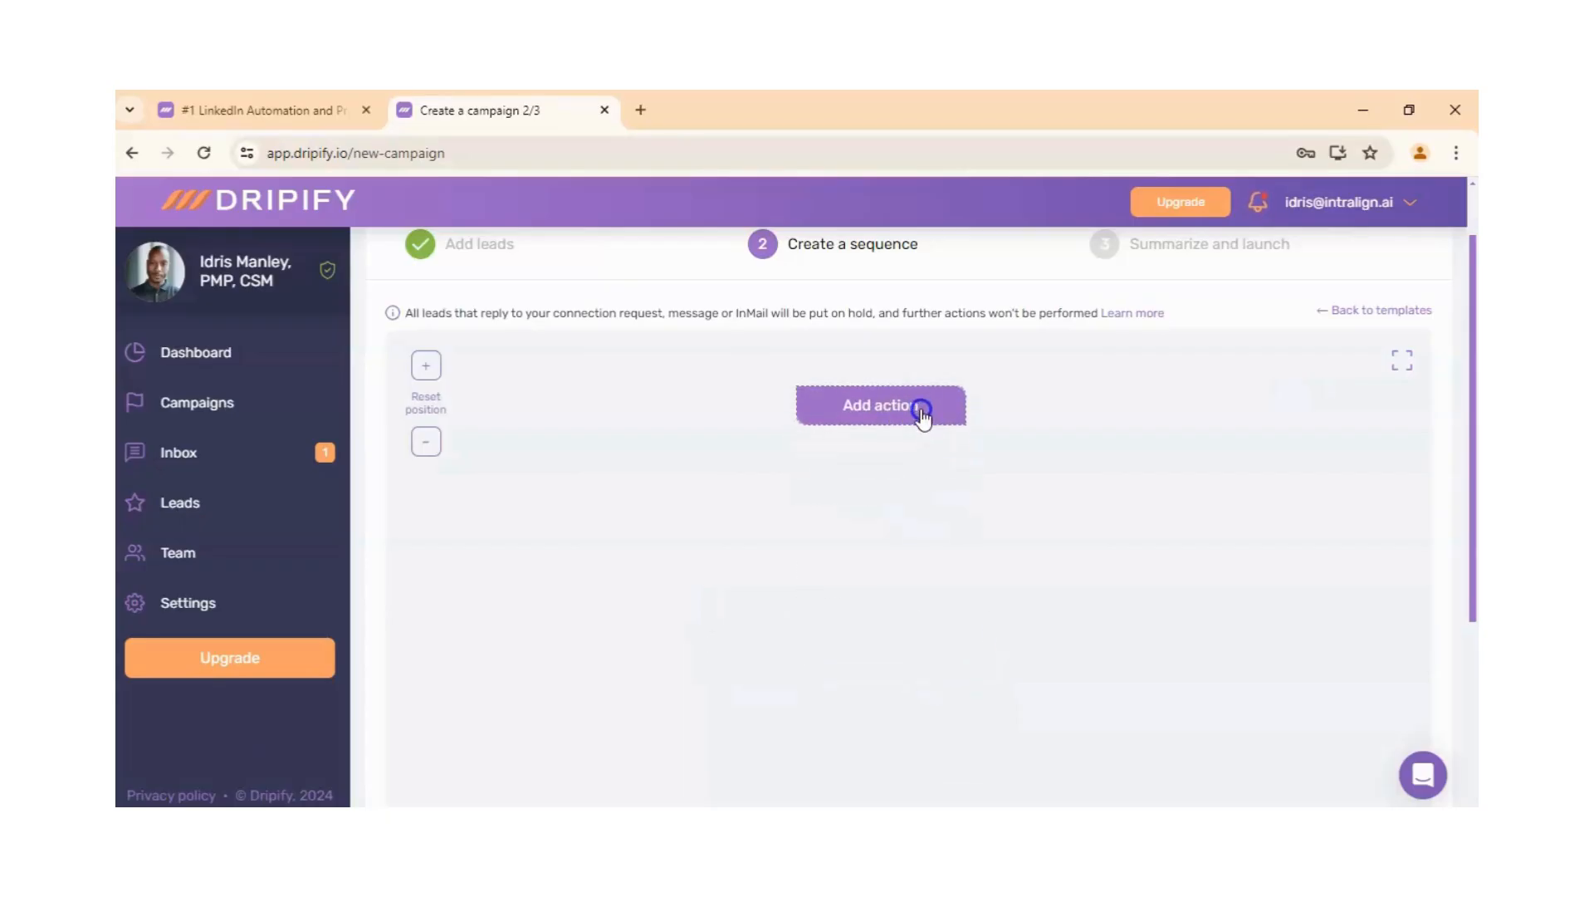
left_click(921, 408)
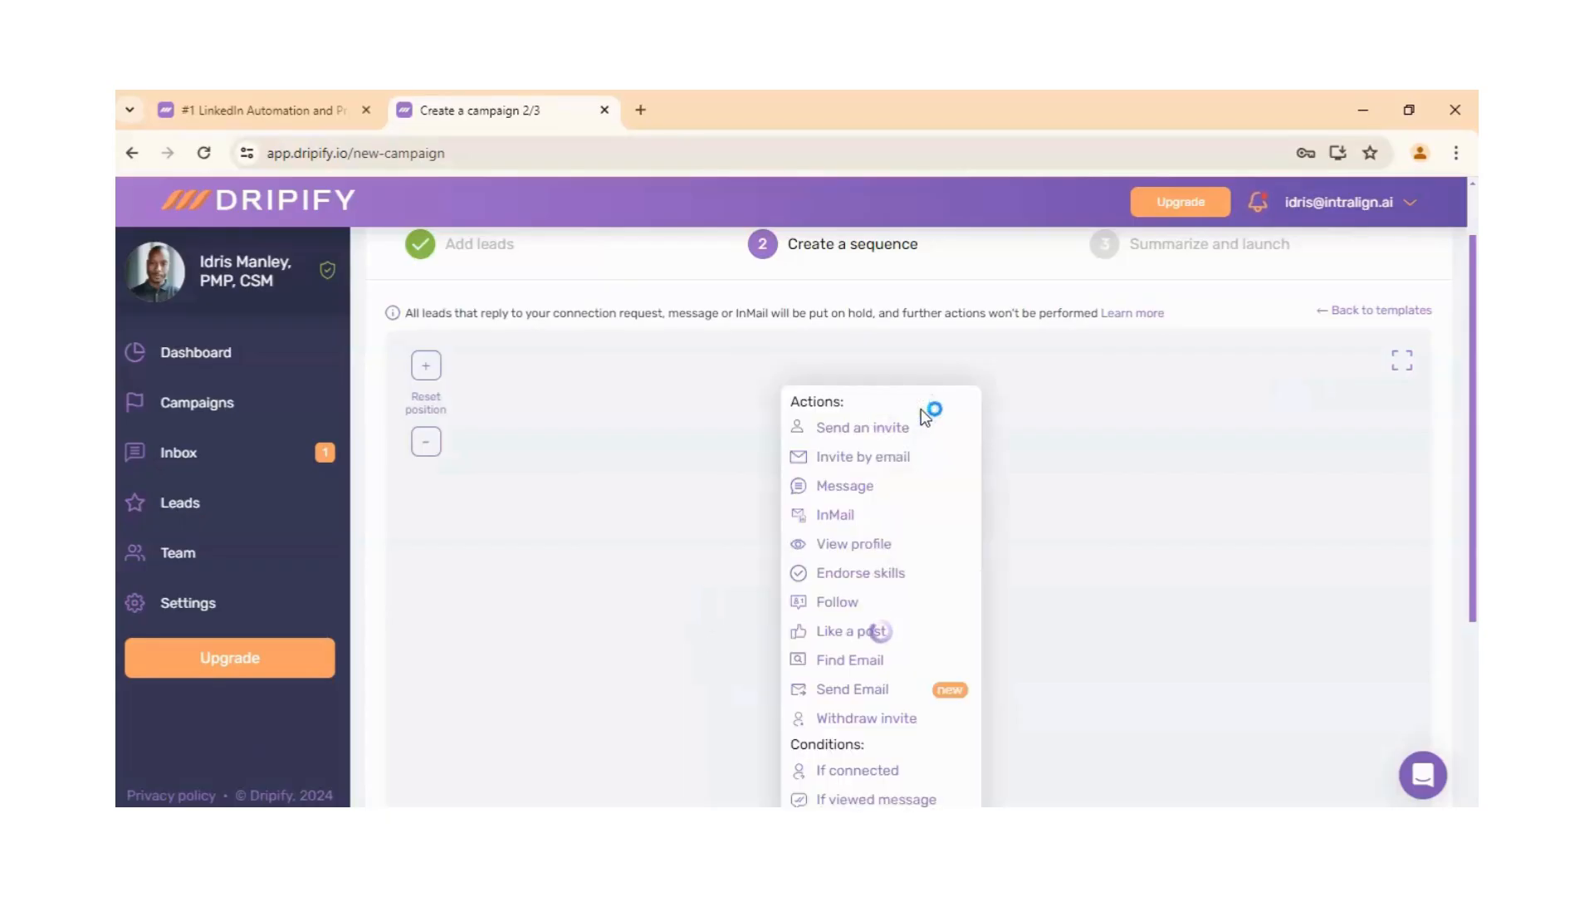
left_click(906, 541)
left_click_drag(1074, 463, 1034, 553)
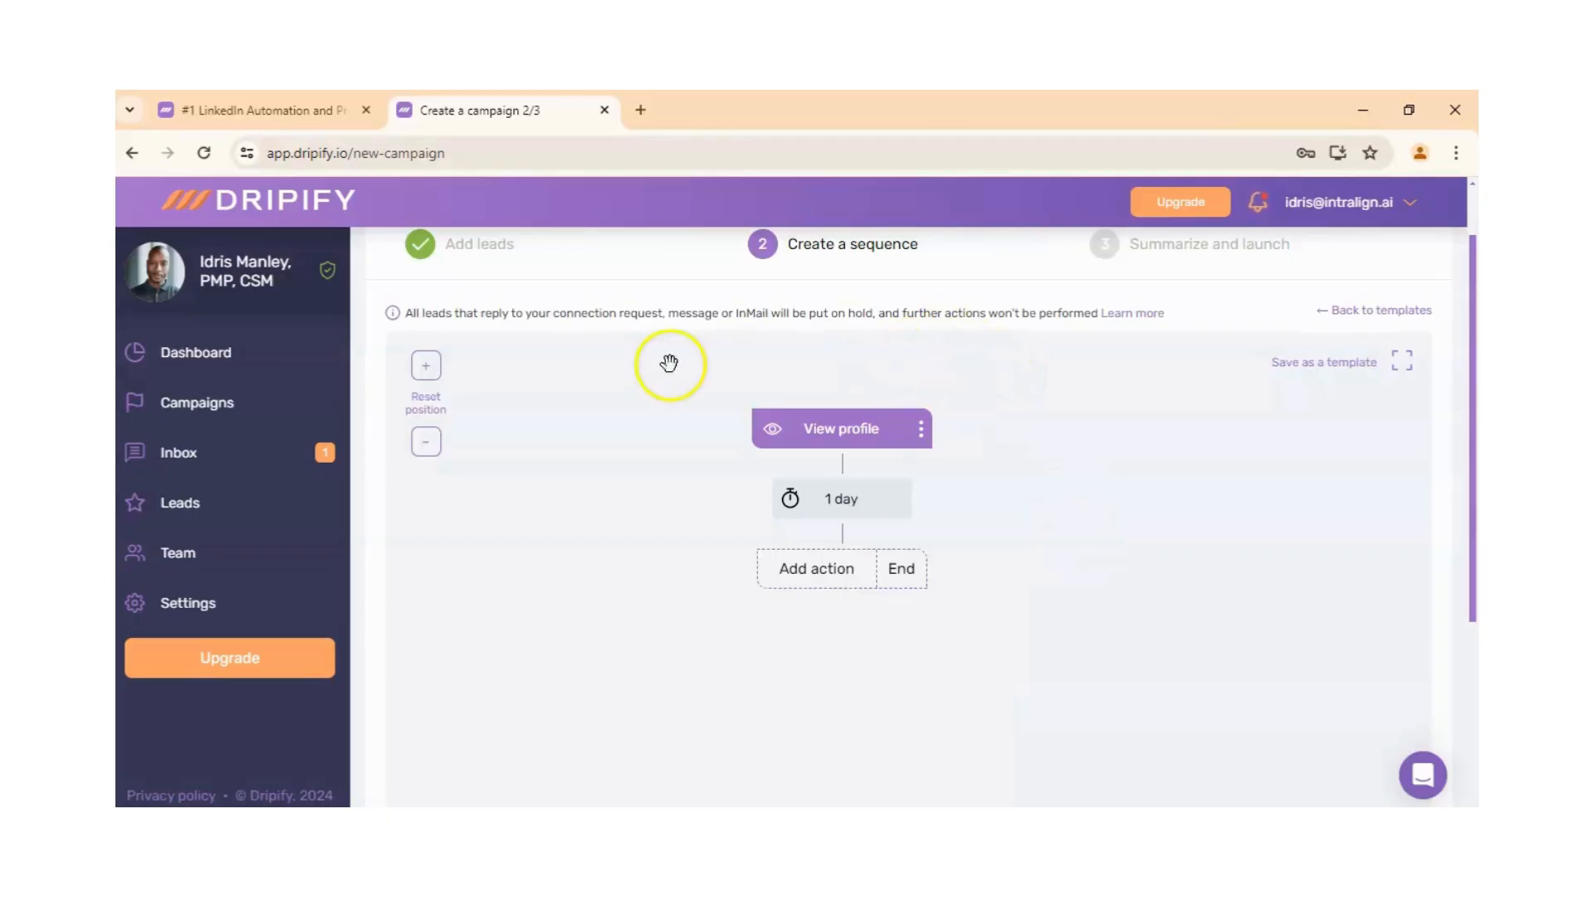
Add a Send Email action after the View profile action's delay, accepting the suggested Find Email action before it
left_click(818, 575)
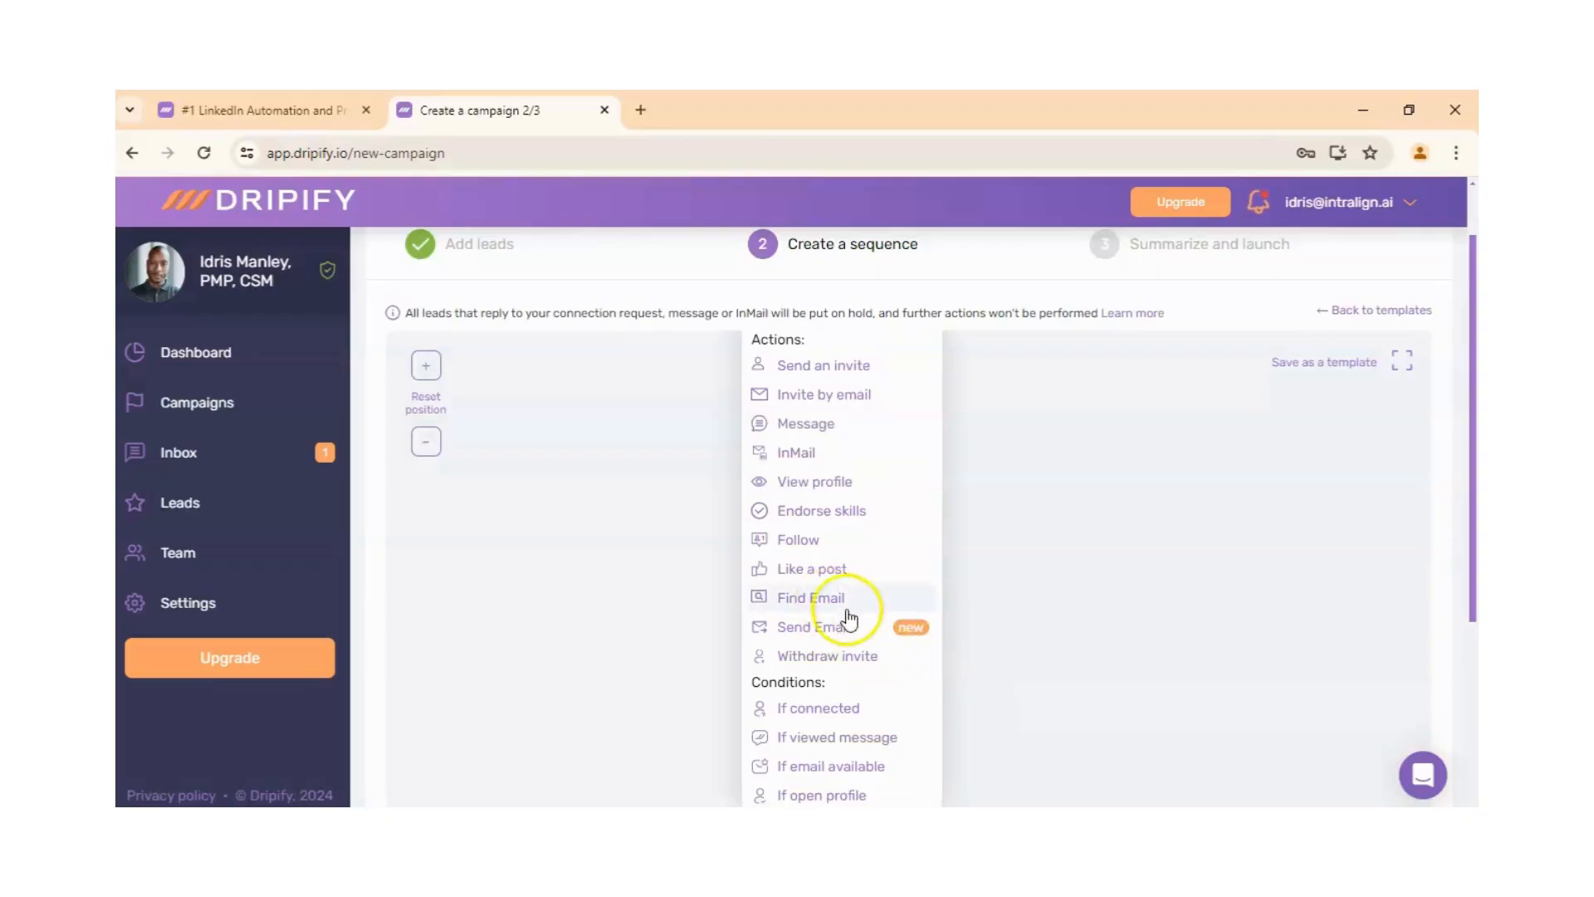
left_click(870, 635)
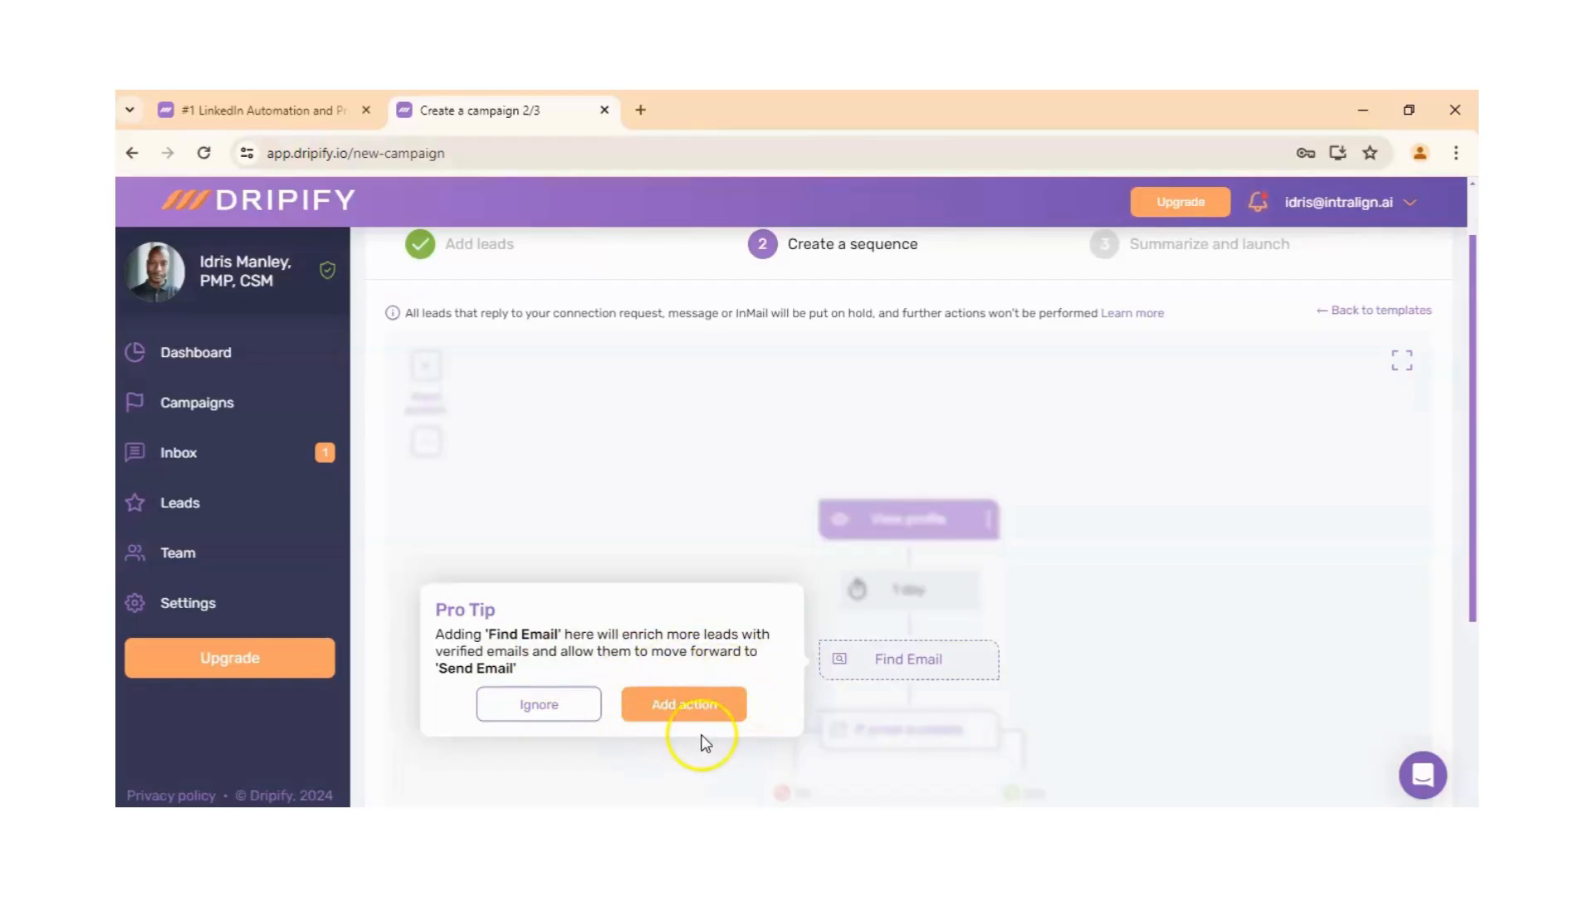
left_click(700, 702)
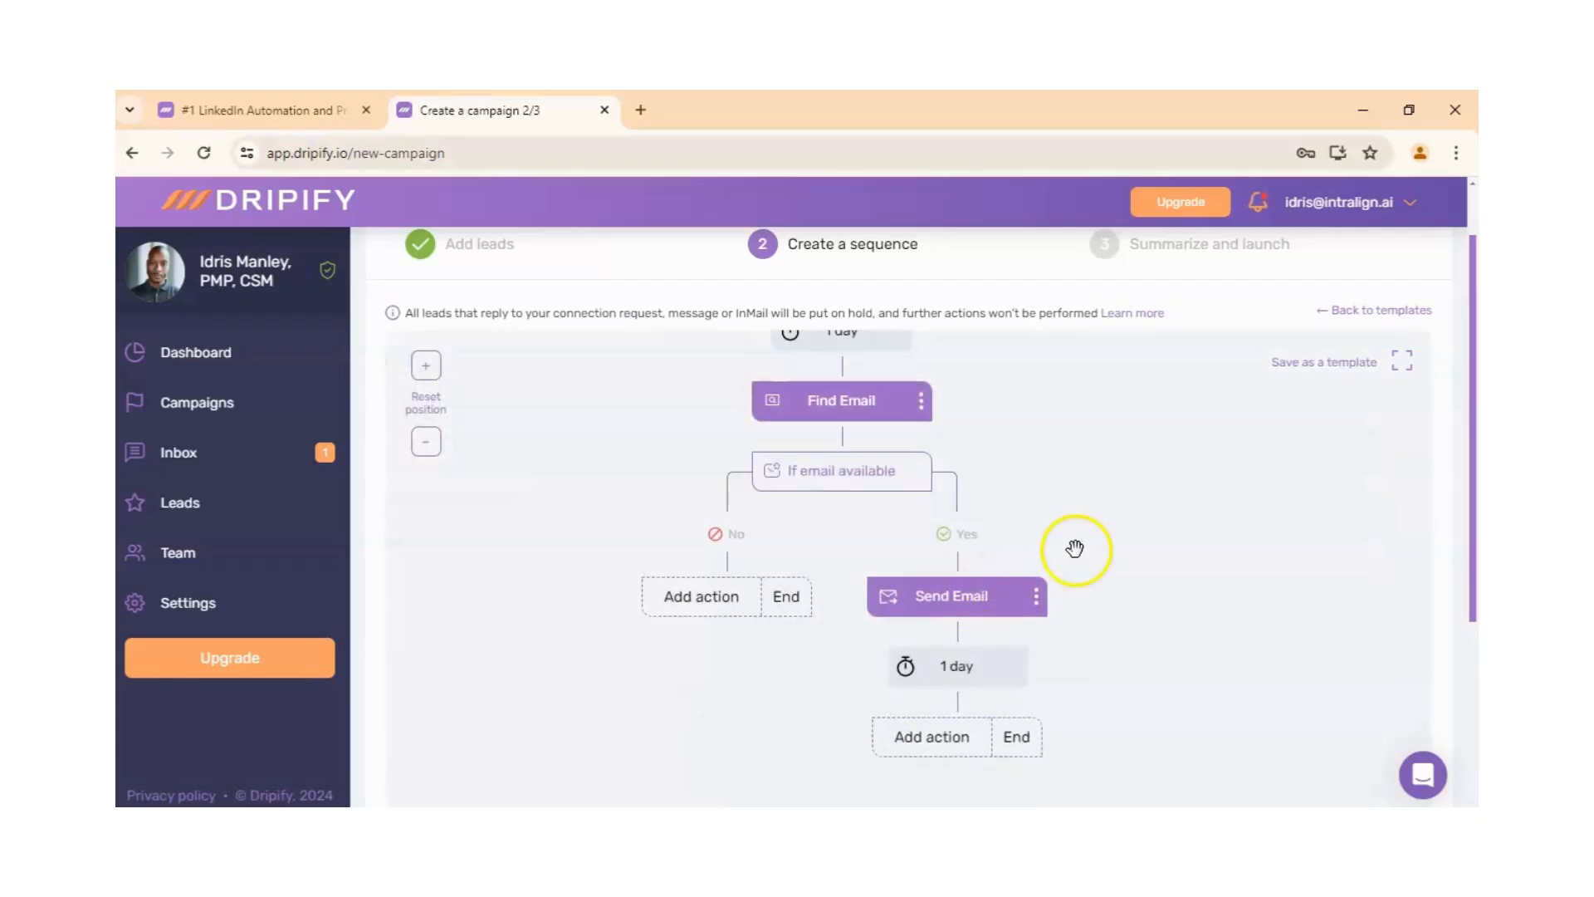
left_click_drag(1078, 545, 1017, 440)
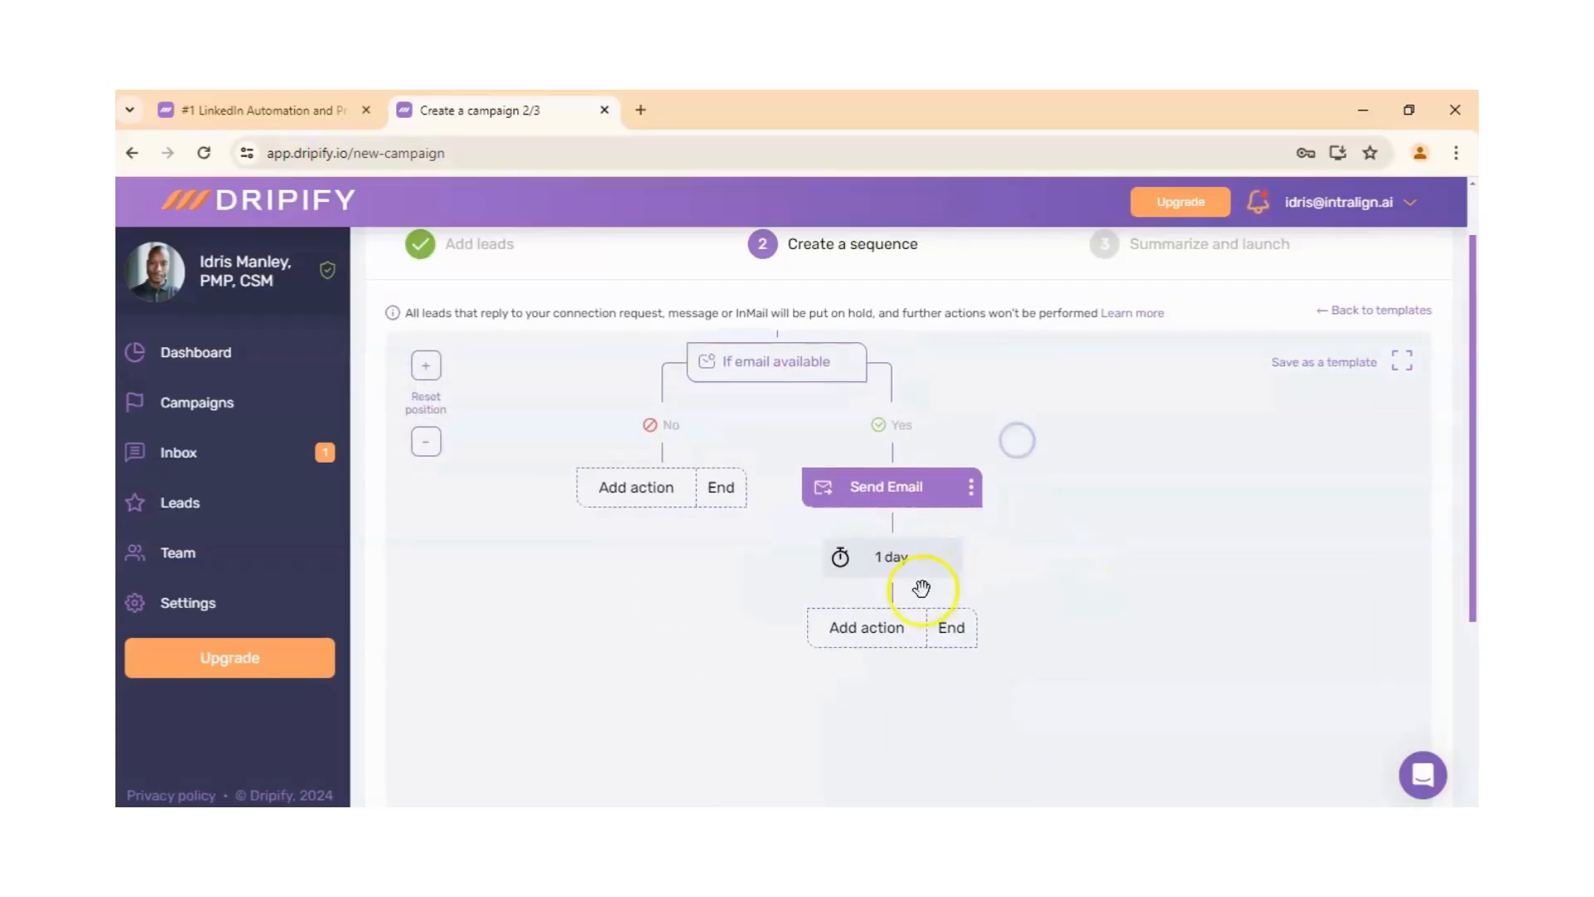
Examine the actions available after Send Email and the subject and message fields of its email editor, leaving both empty
left_click(870, 627)
left_click(1094, 543)
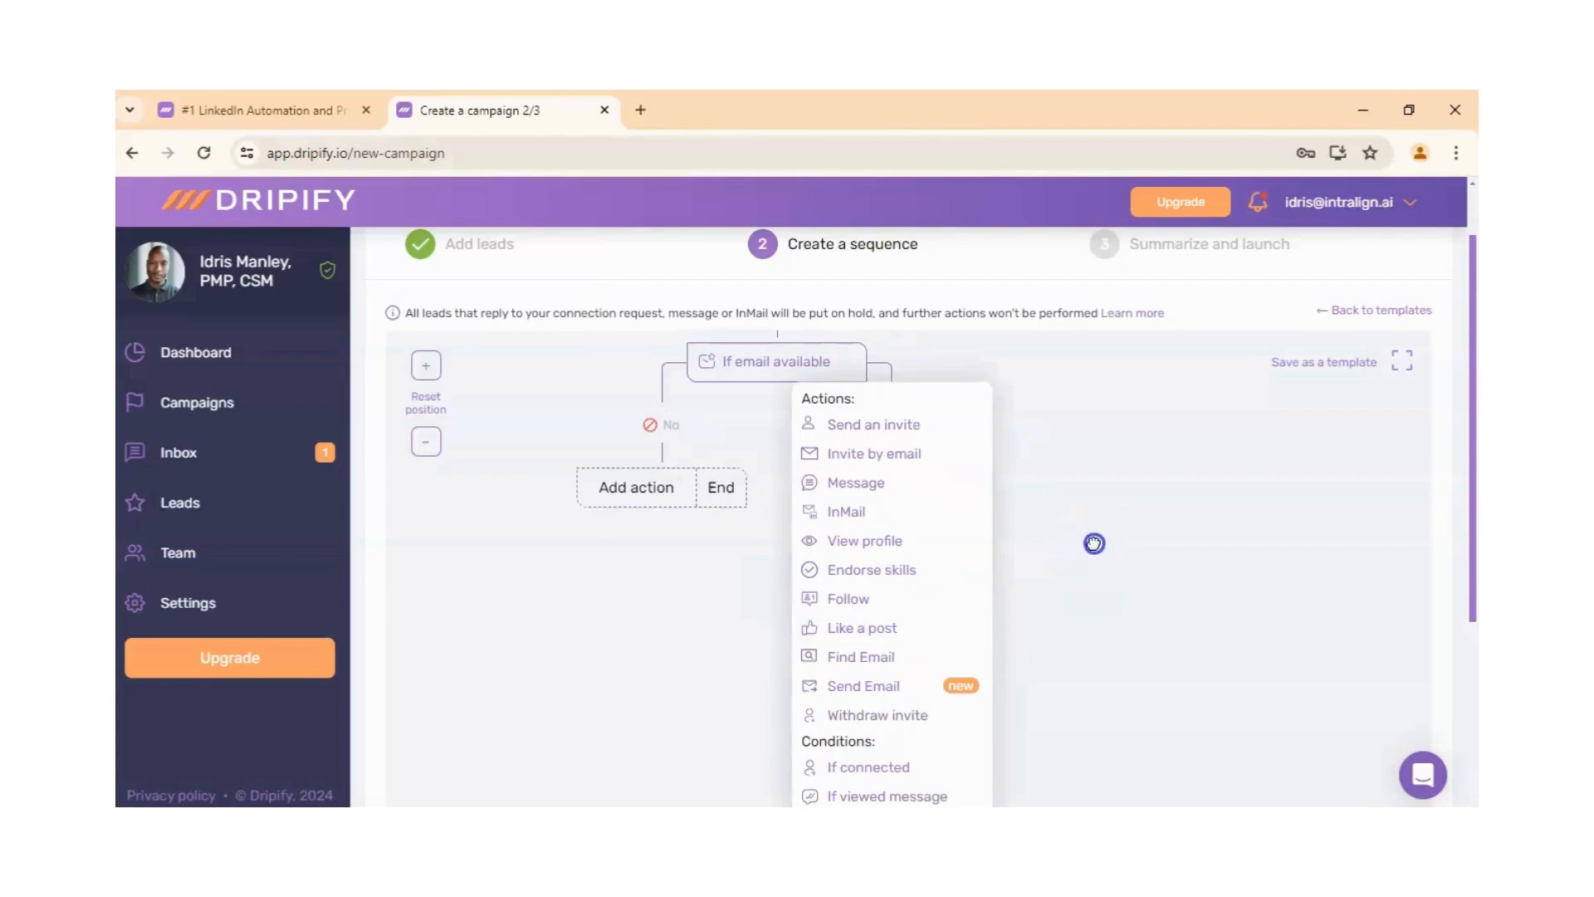
left_click(905, 499)
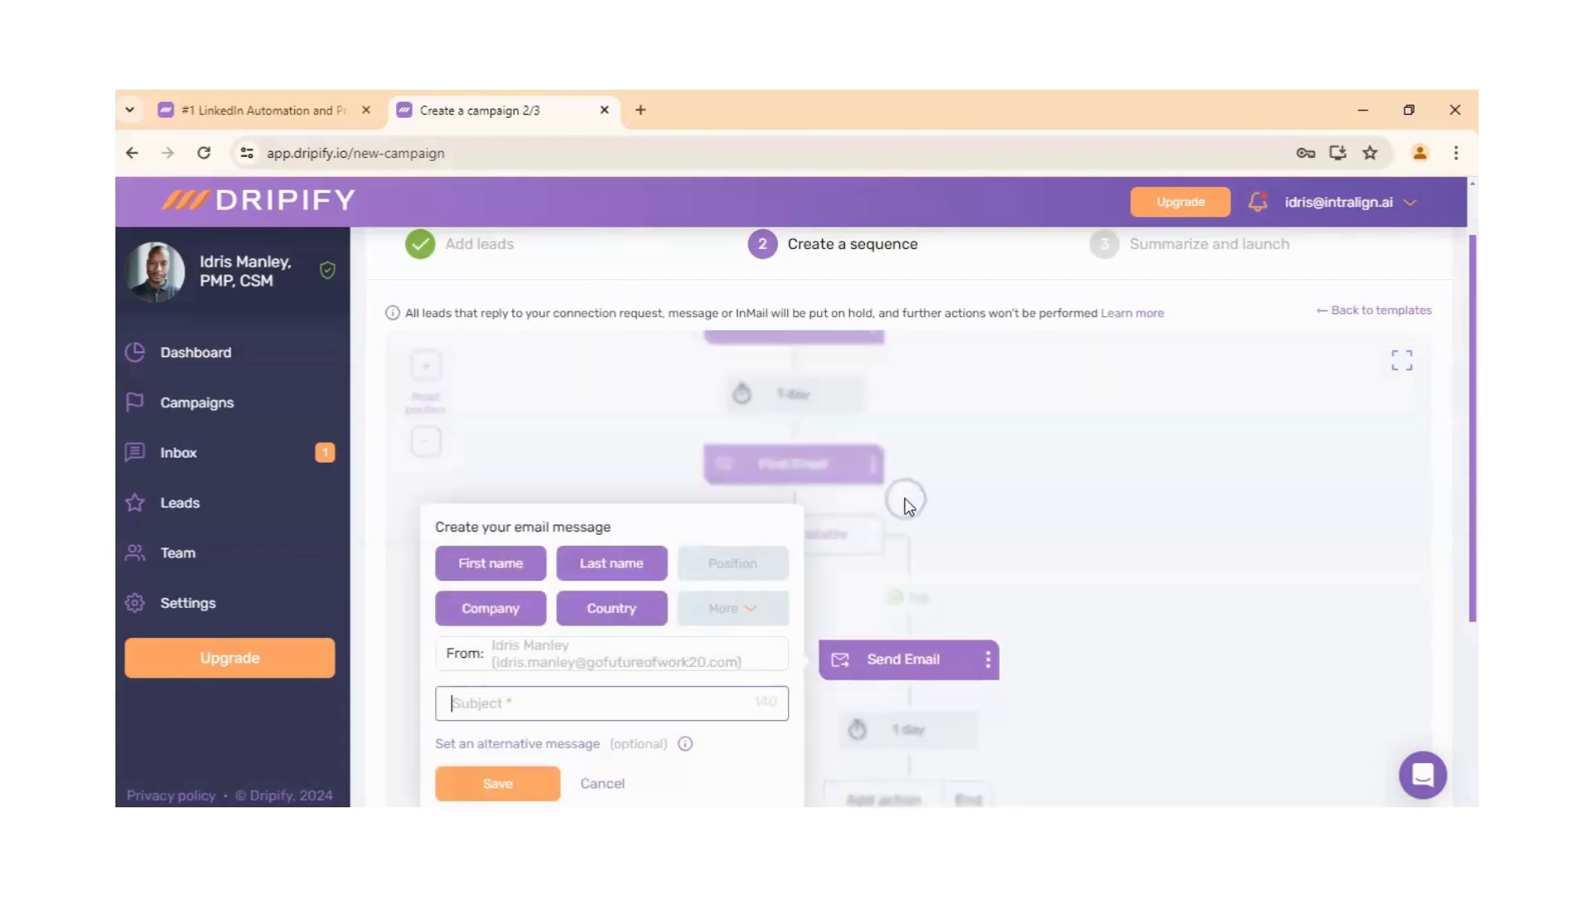
left_click(610, 664)
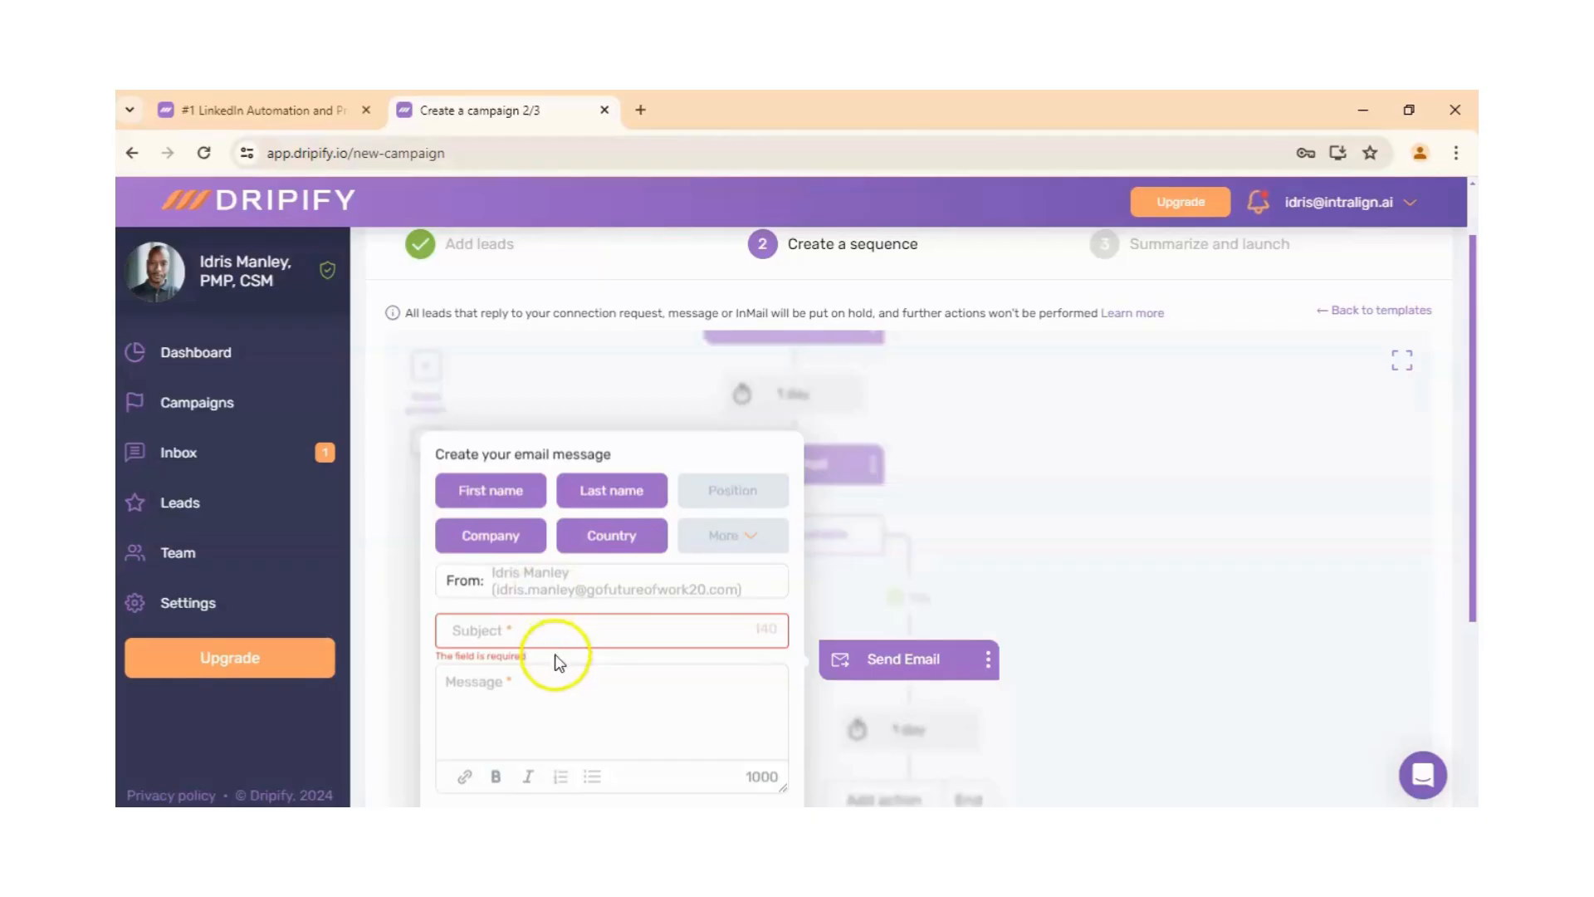
left_click(541, 679)
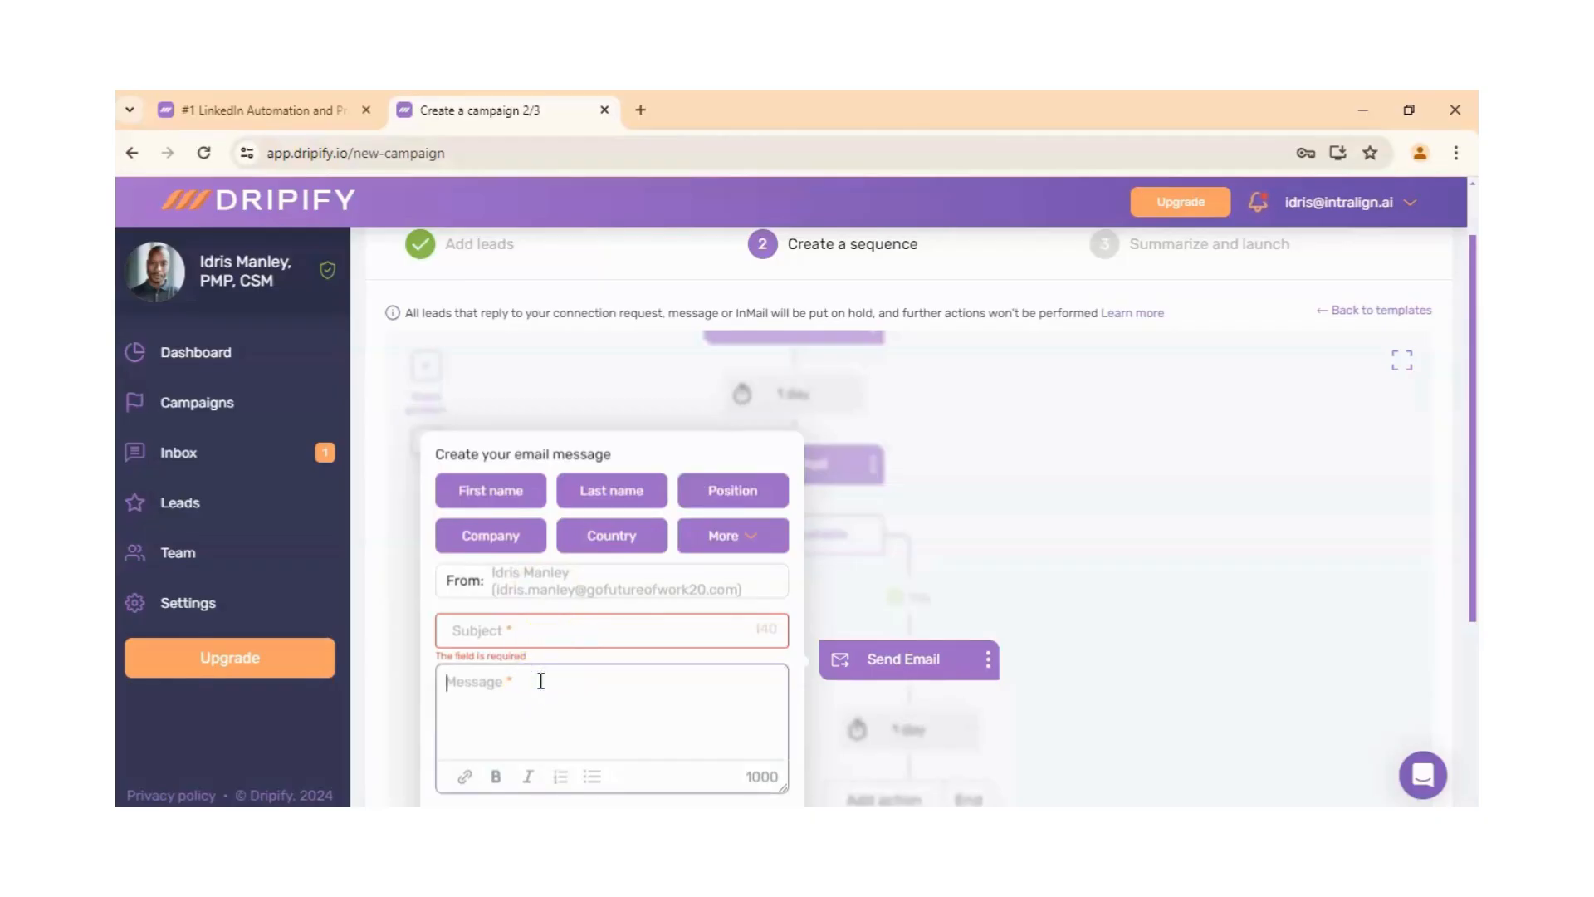
left_click(1063, 536)
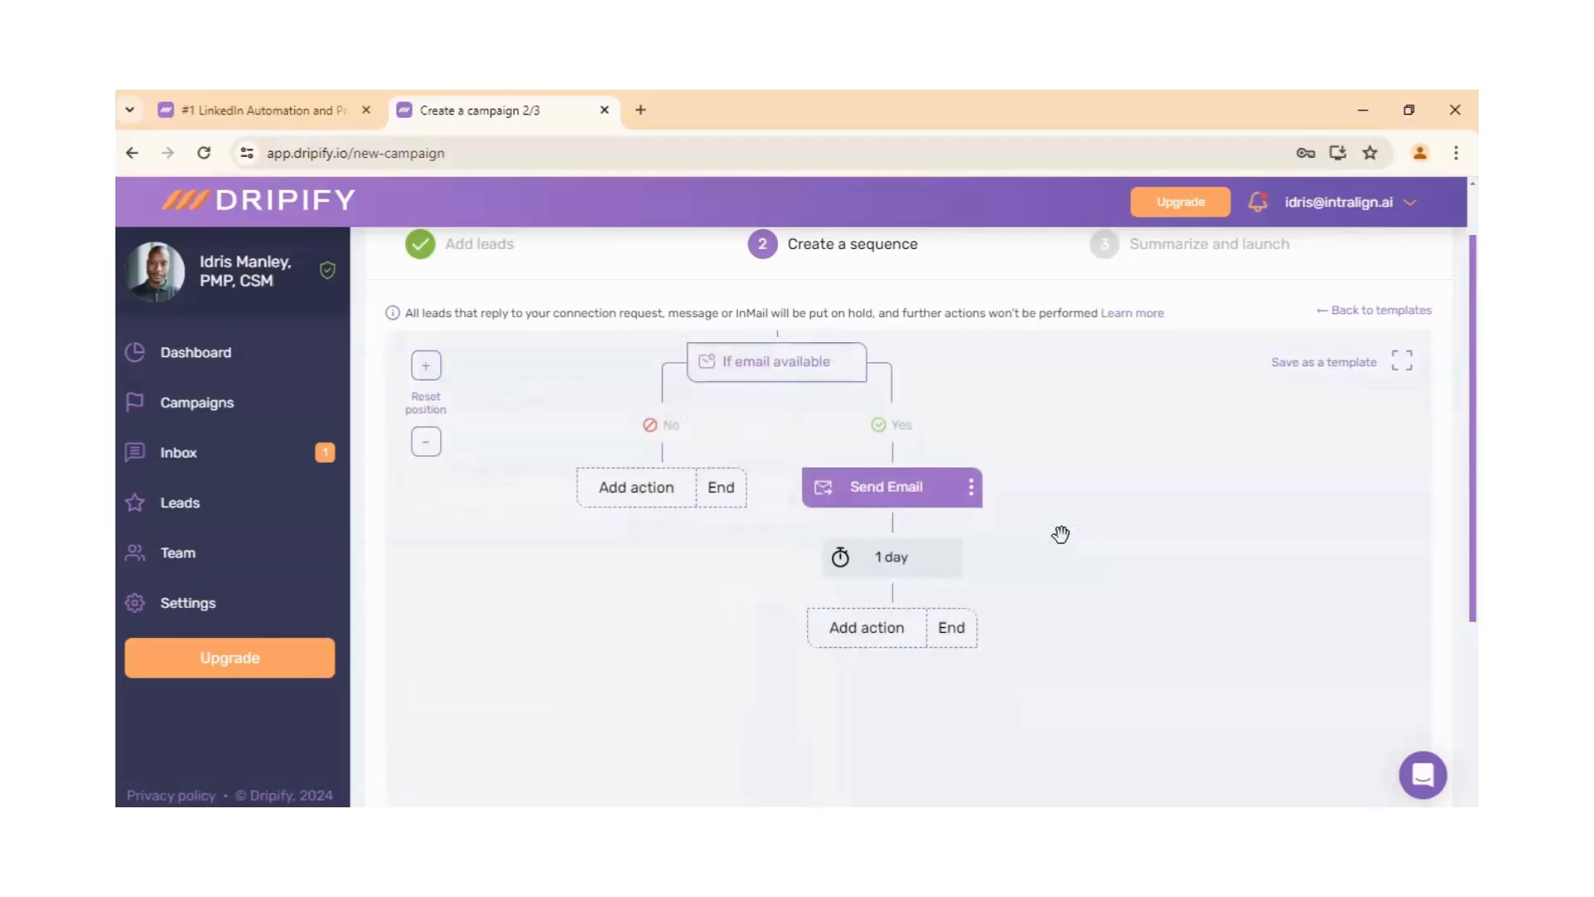
Review the full list of actions and conditions offered after the Send Email action's 1 day delay
left_click(894, 639)
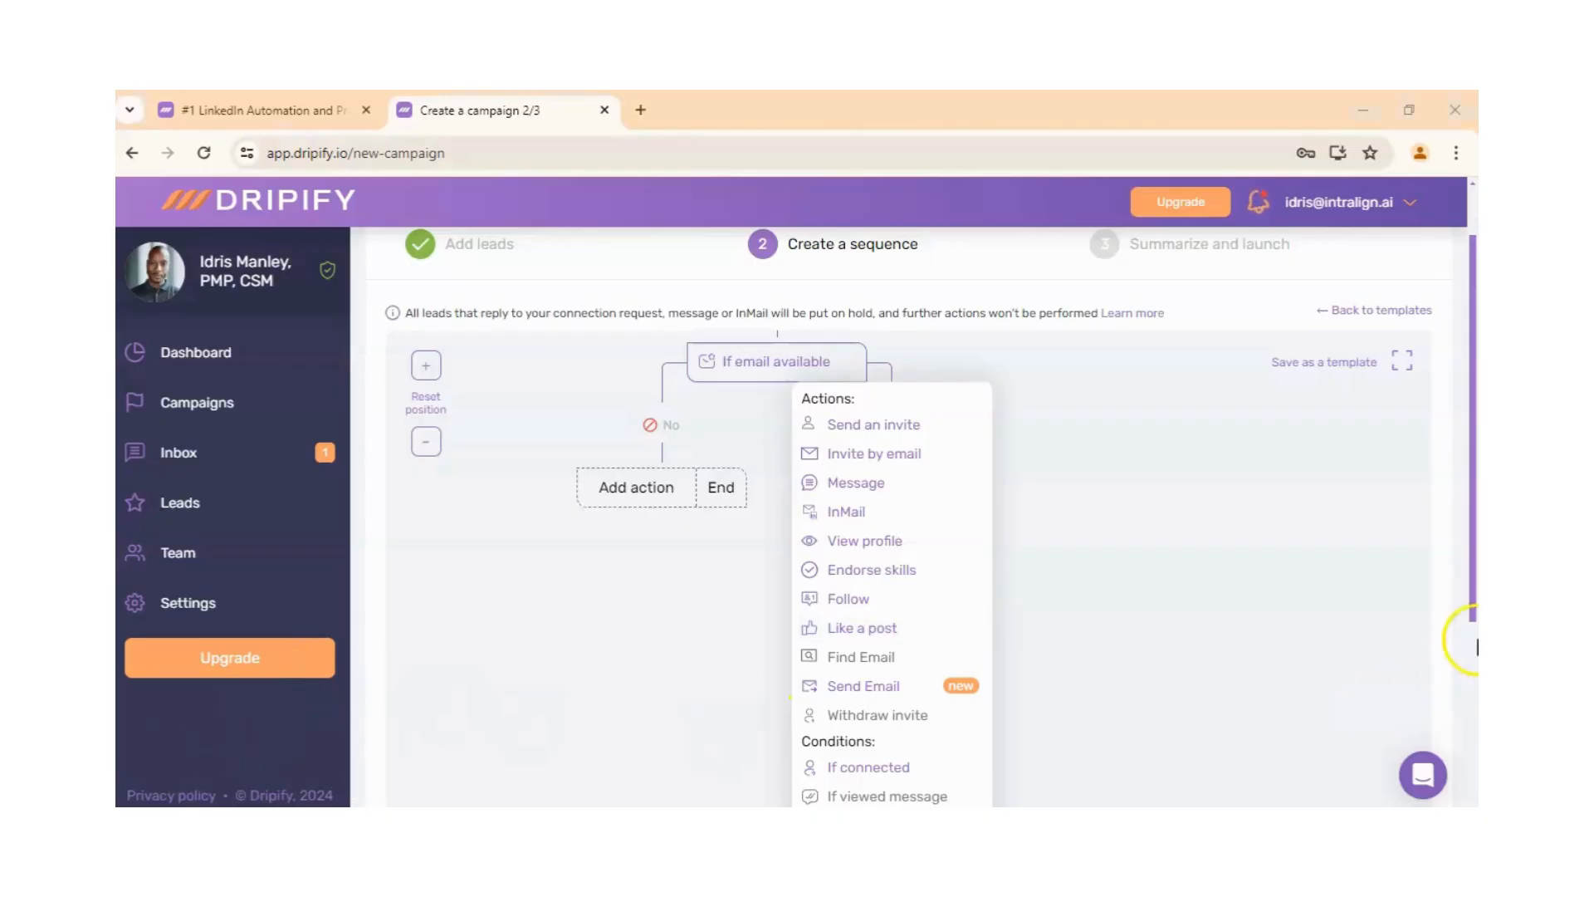
scroll(1465, 668, "down", 2)
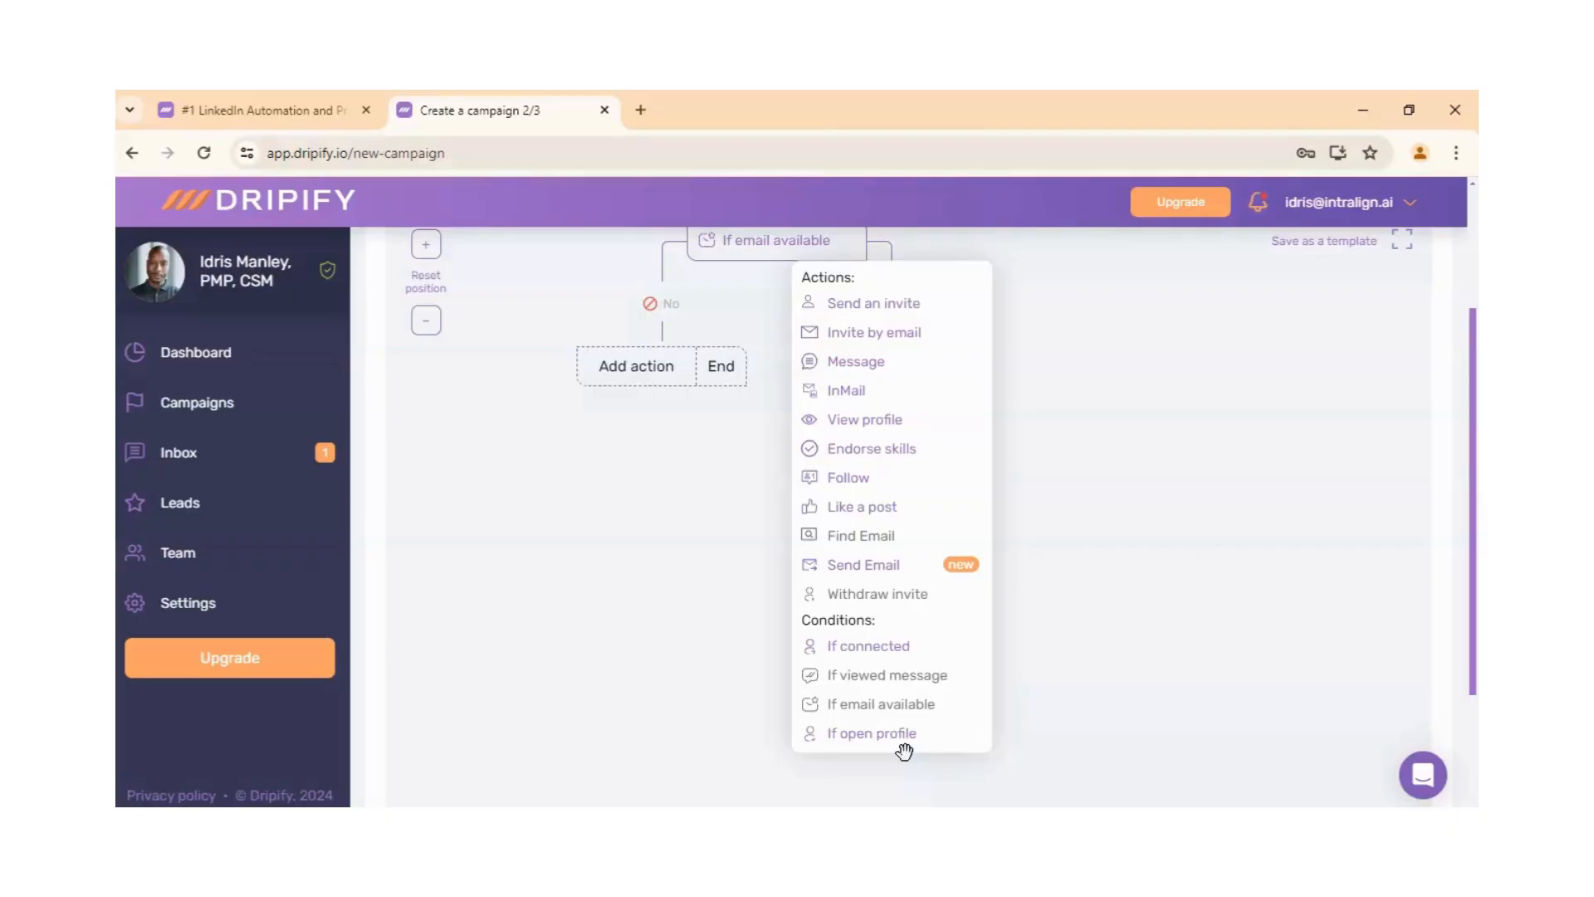
left_click(928, 748)
left_click(1124, 491)
left_click(1127, 517)
left_click_drag(1126, 517, 1057, 565)
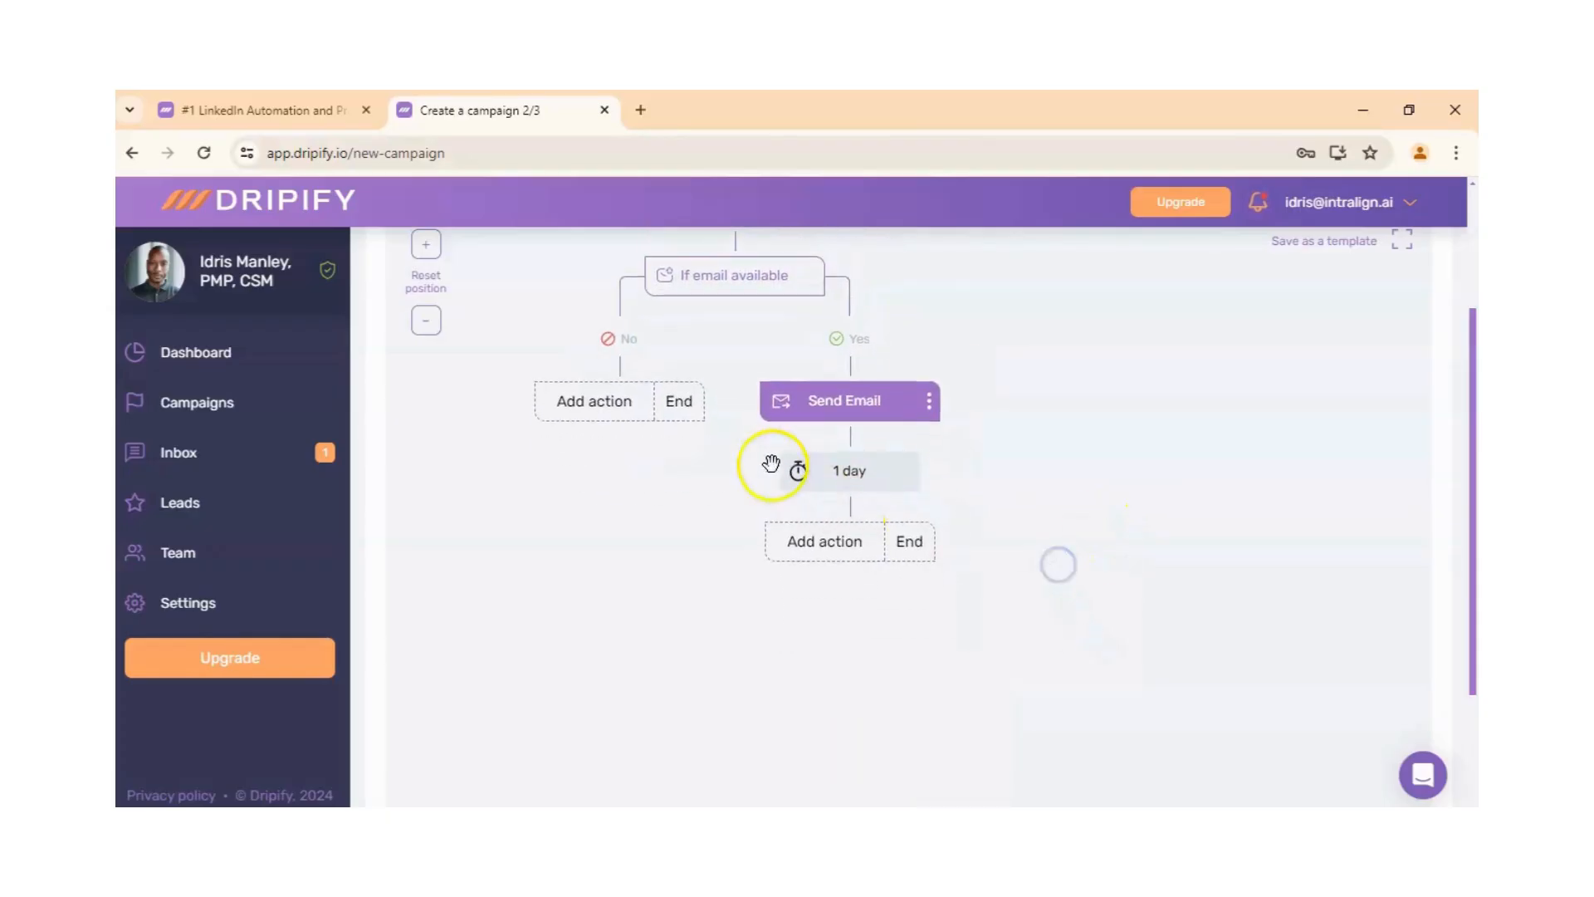
End the sequence on the No branch, and add Endorse skills followed by End of sequence after Send Email on the Yes branch
left_click(690, 418)
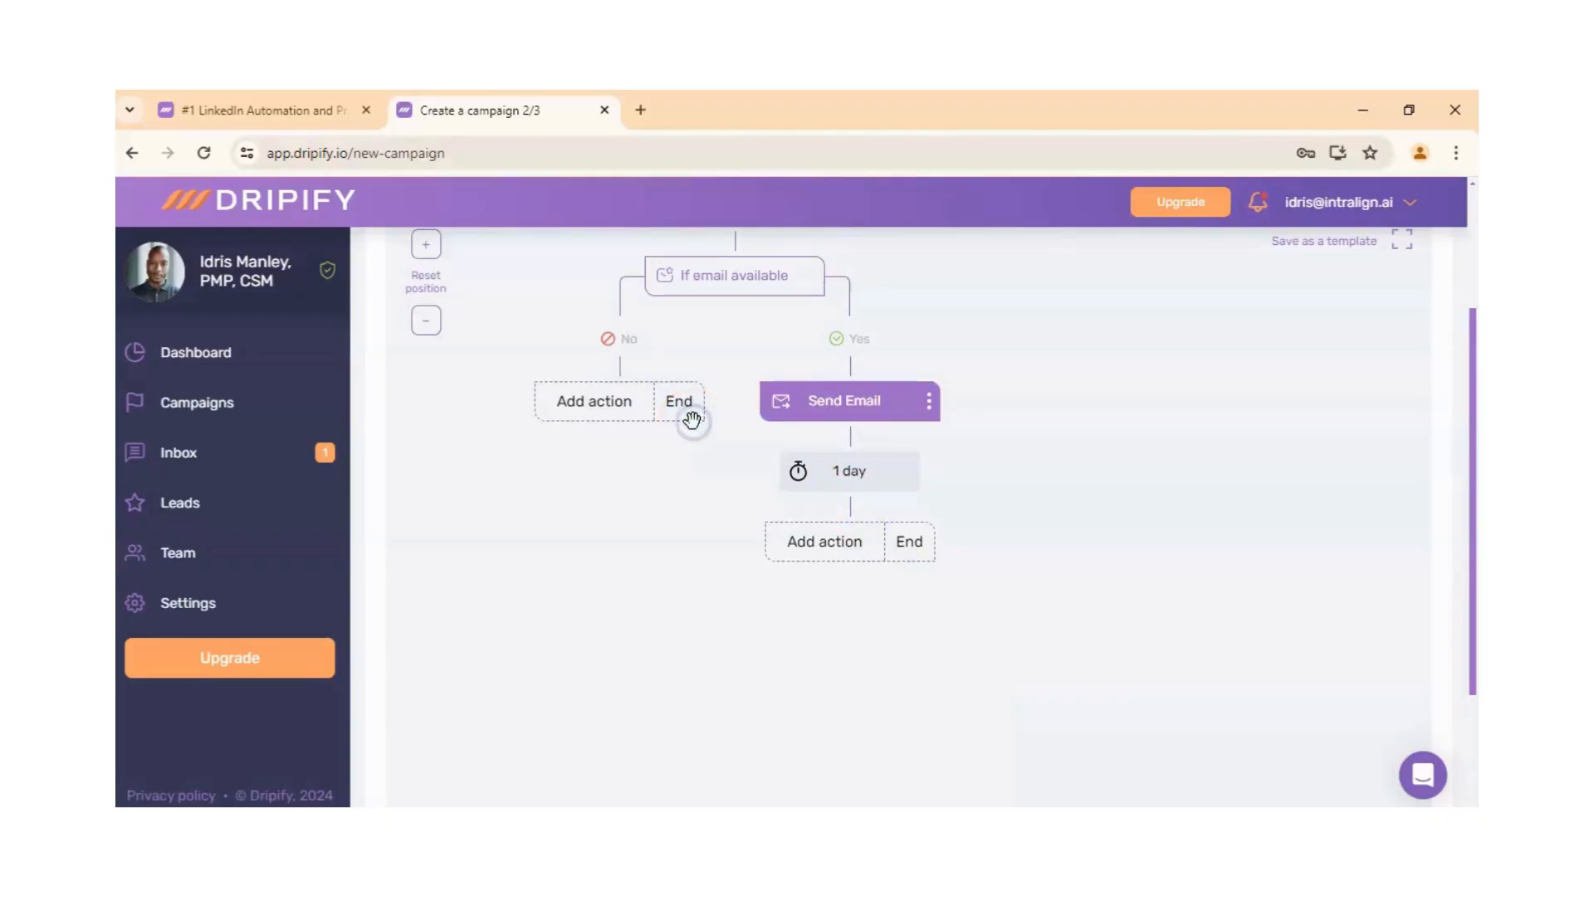
left_click(826, 540)
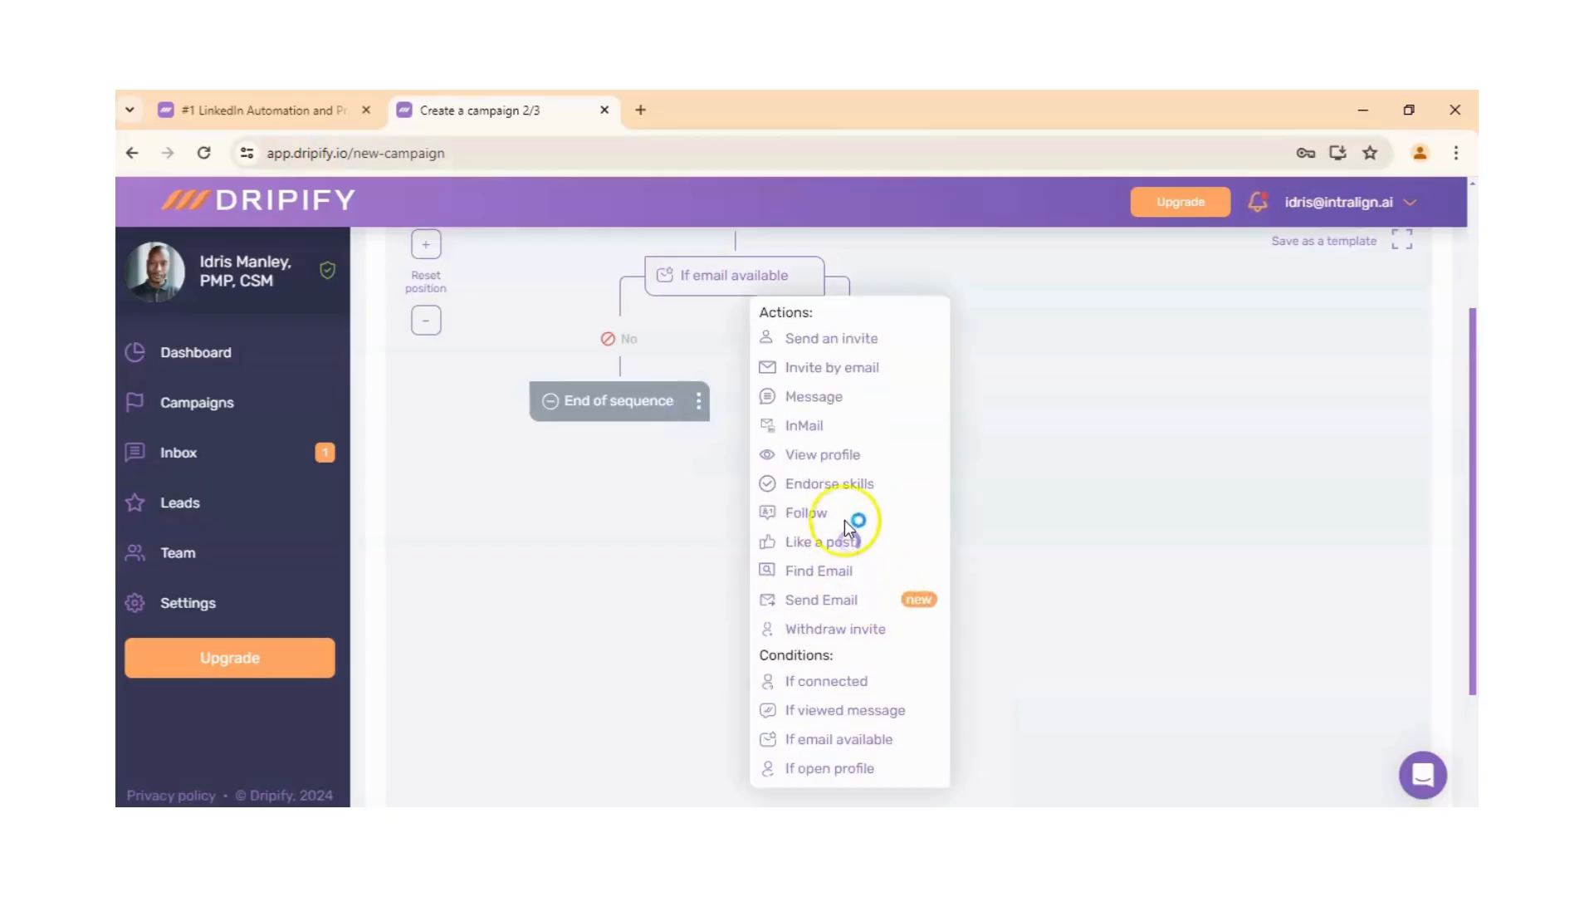
left_click(867, 485)
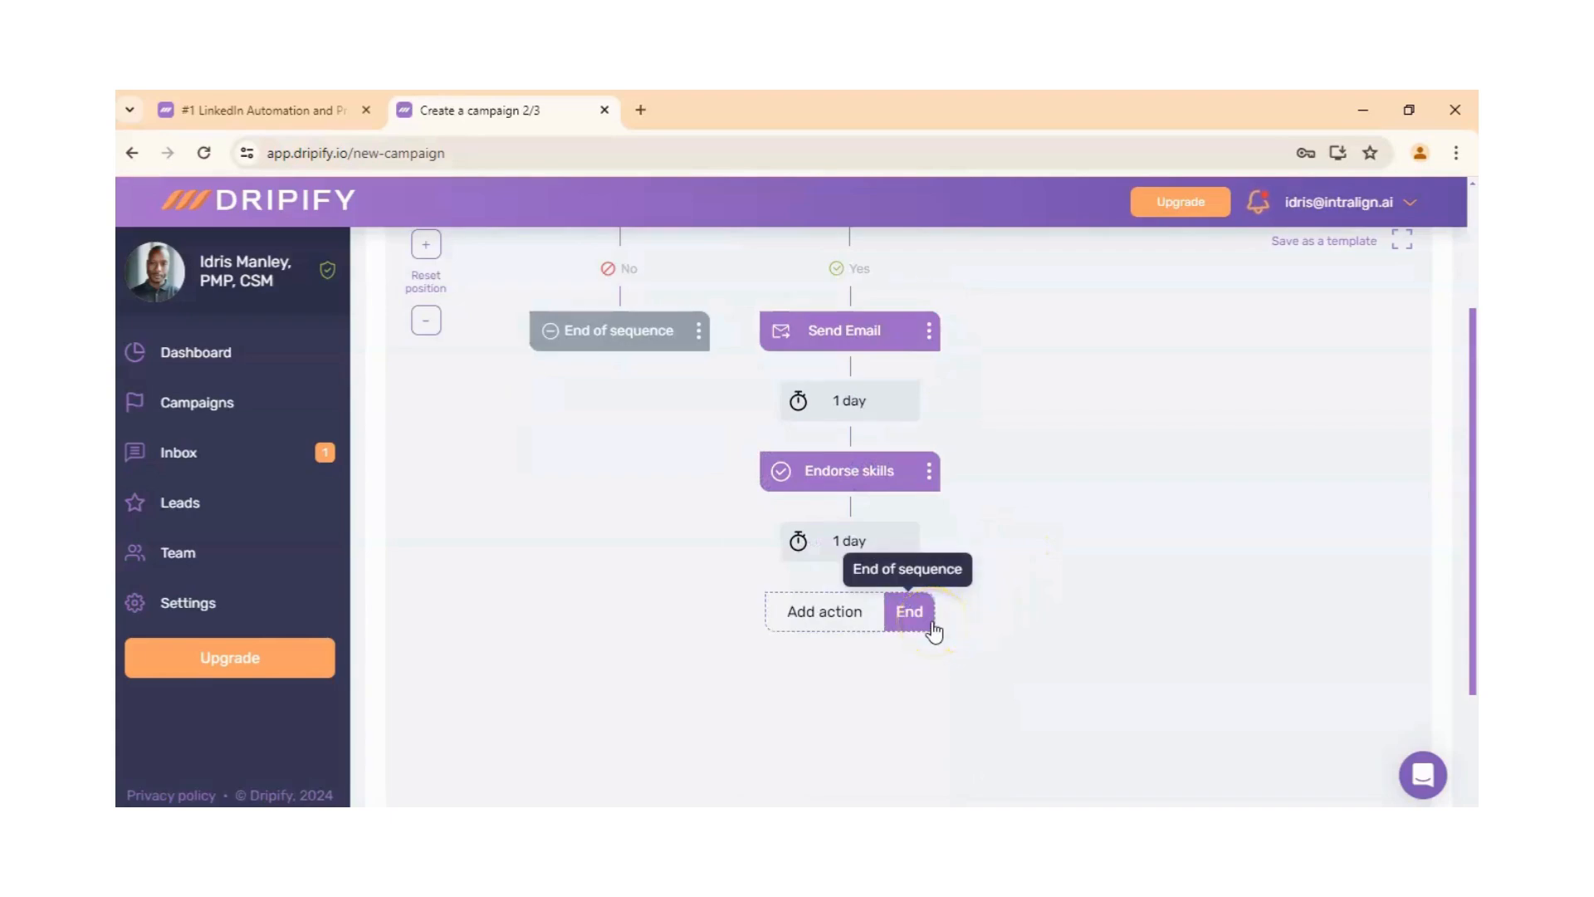
left_click(909, 611)
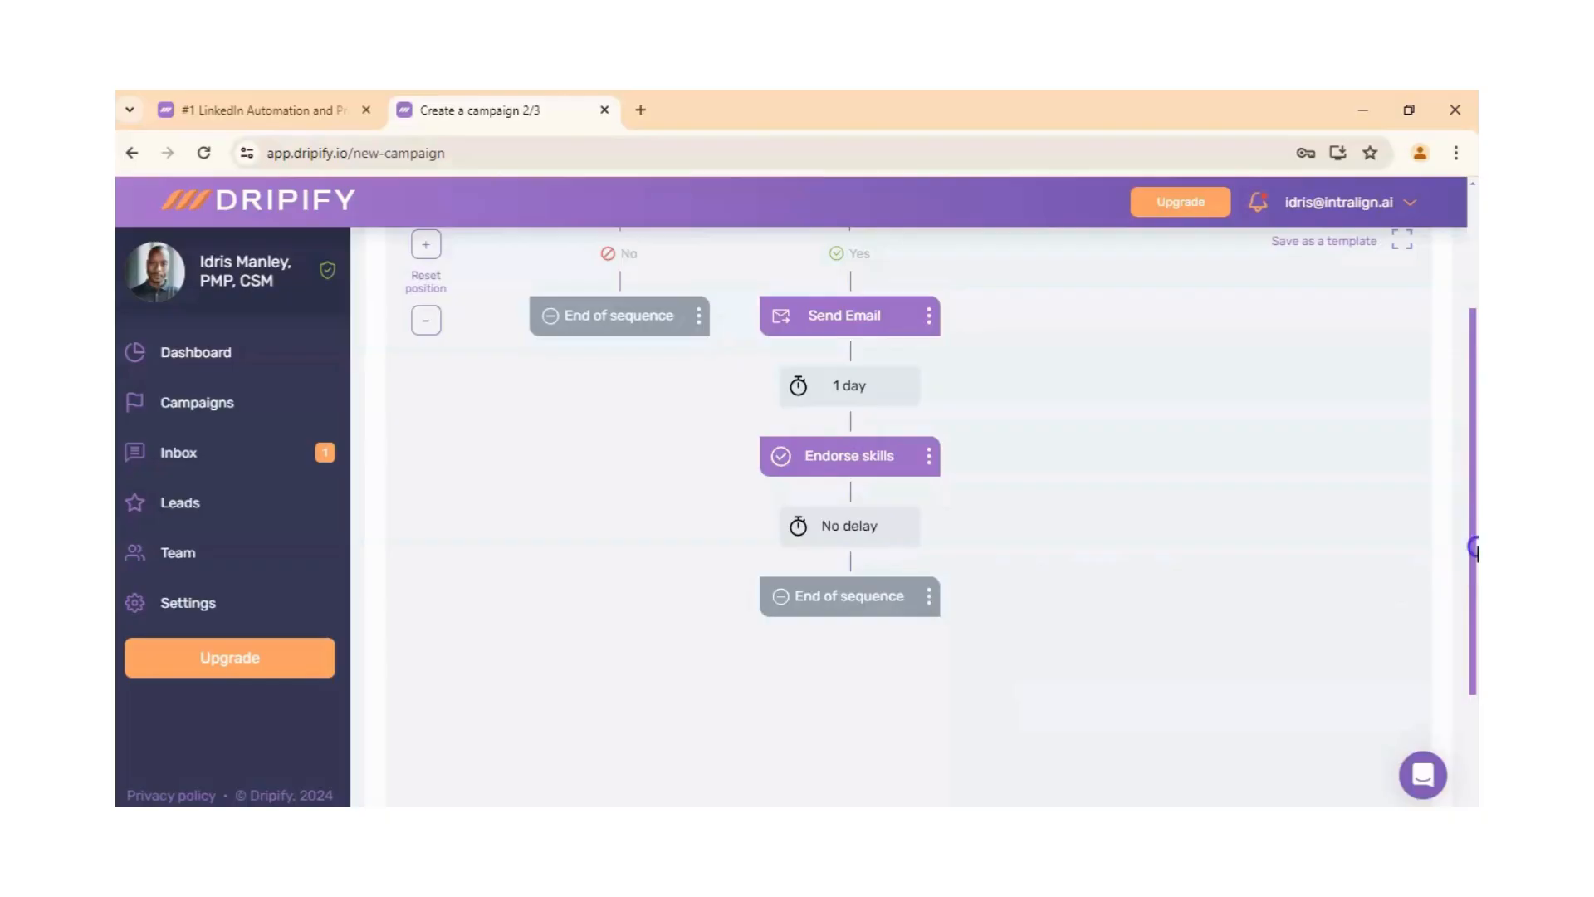
Try to proceed from the sequence to the campaign's summary stage
left_click_drag(1474, 548, 1471, 733)
left_click(995, 762)
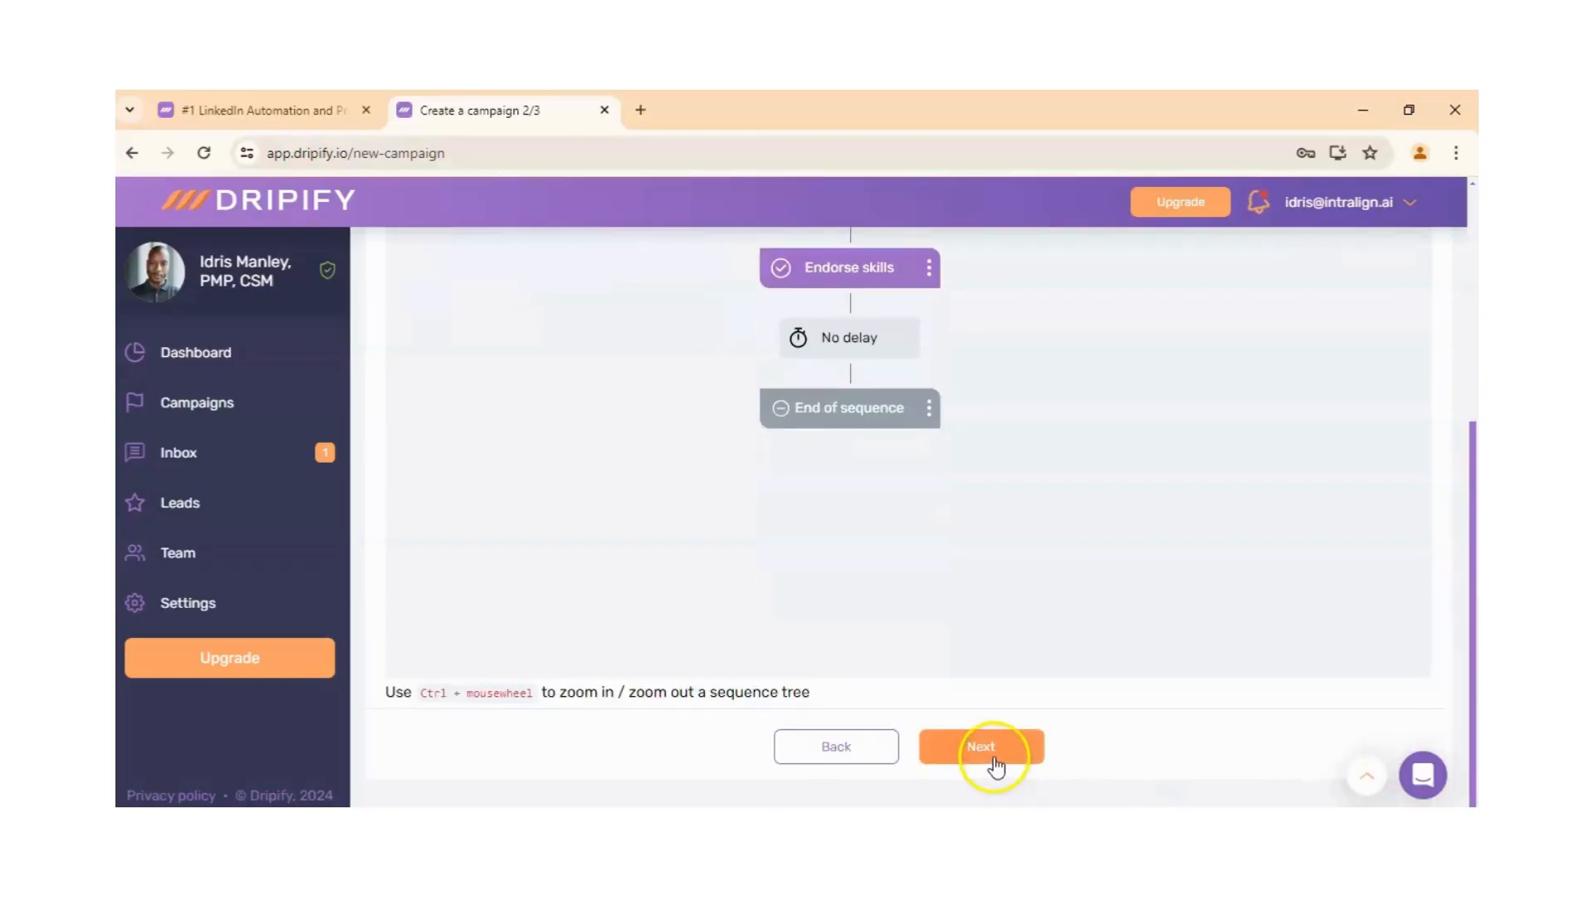
left_click(994, 763)
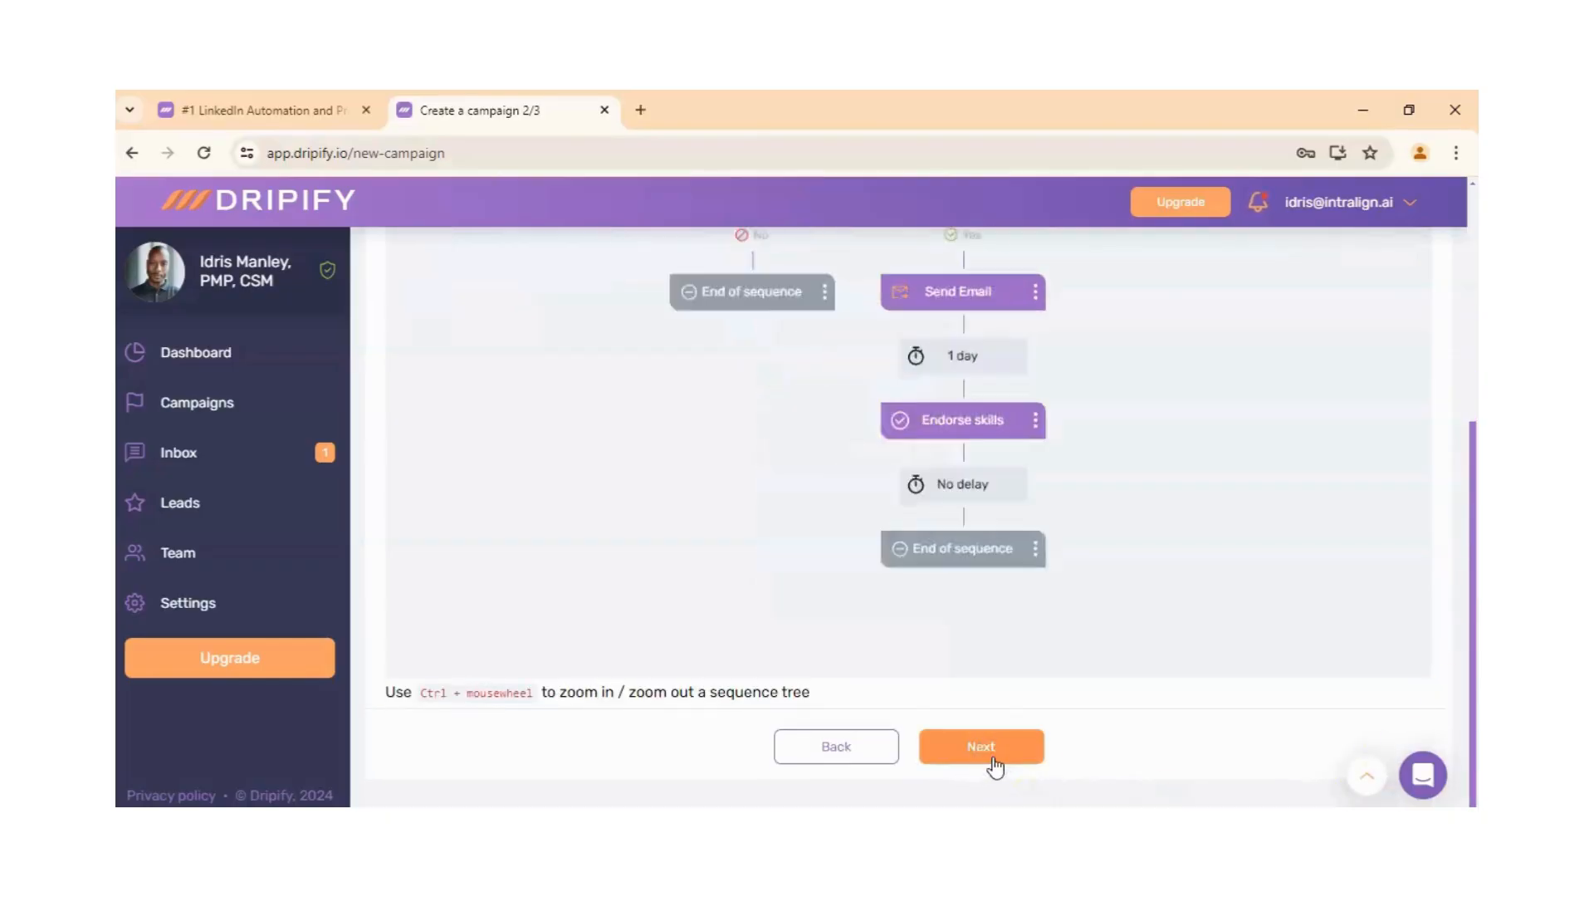
Fill in Send Email with the subject "Love to connect with you on linkedin" and the message "hello / love to connect with you", and save it
left_click(1474, 556)
left_click_drag(1476, 560, 1444, 452)
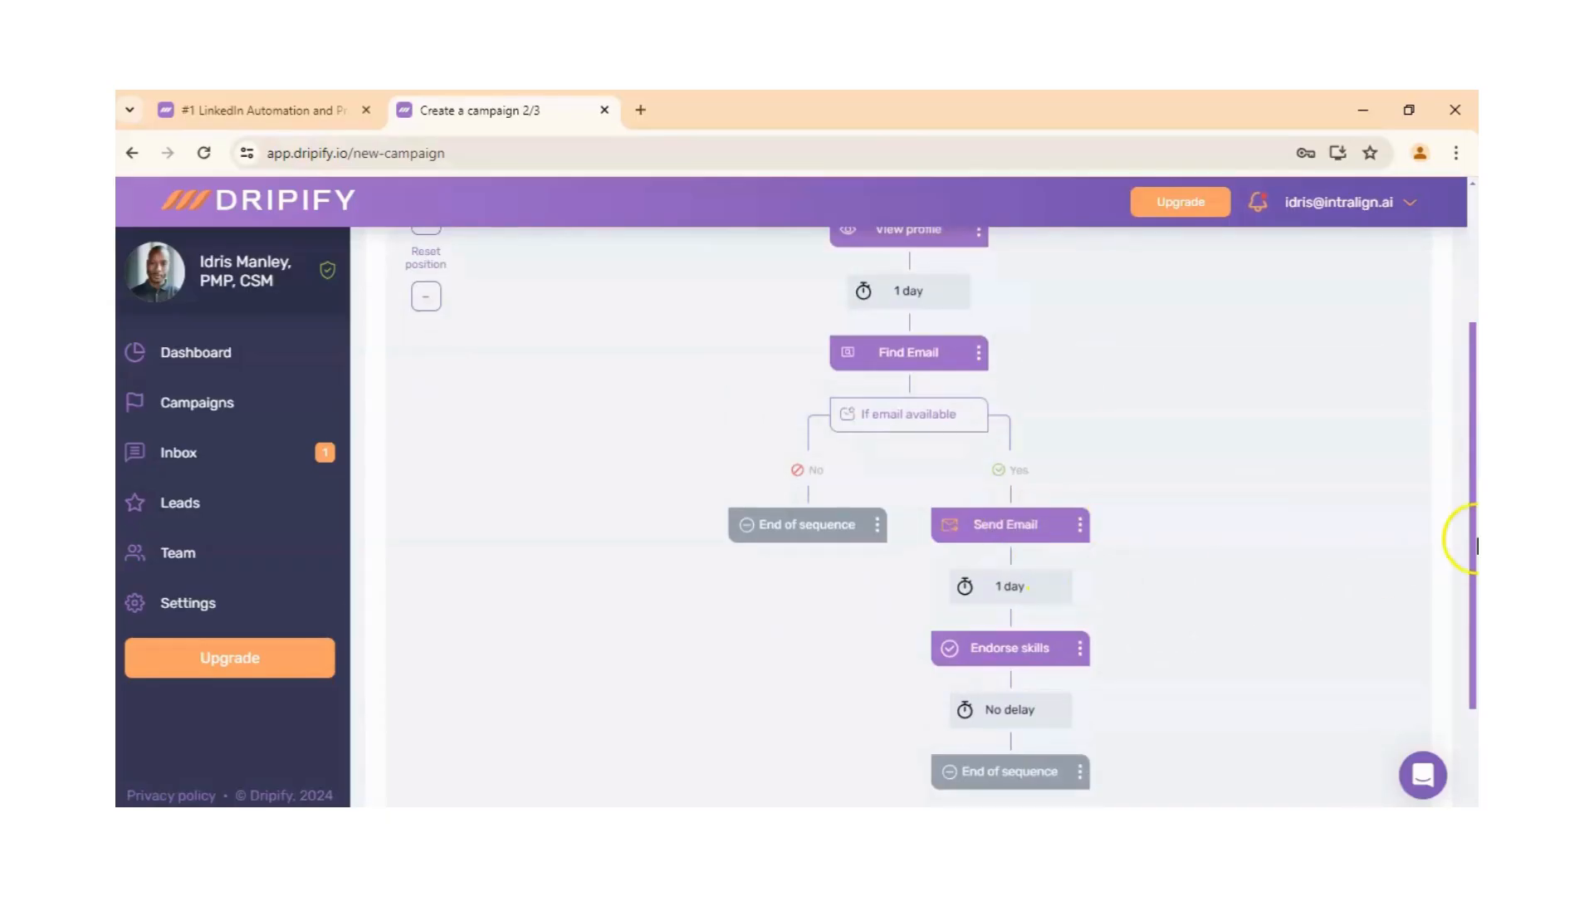
left_click_drag(1477, 546, 1471, 689)
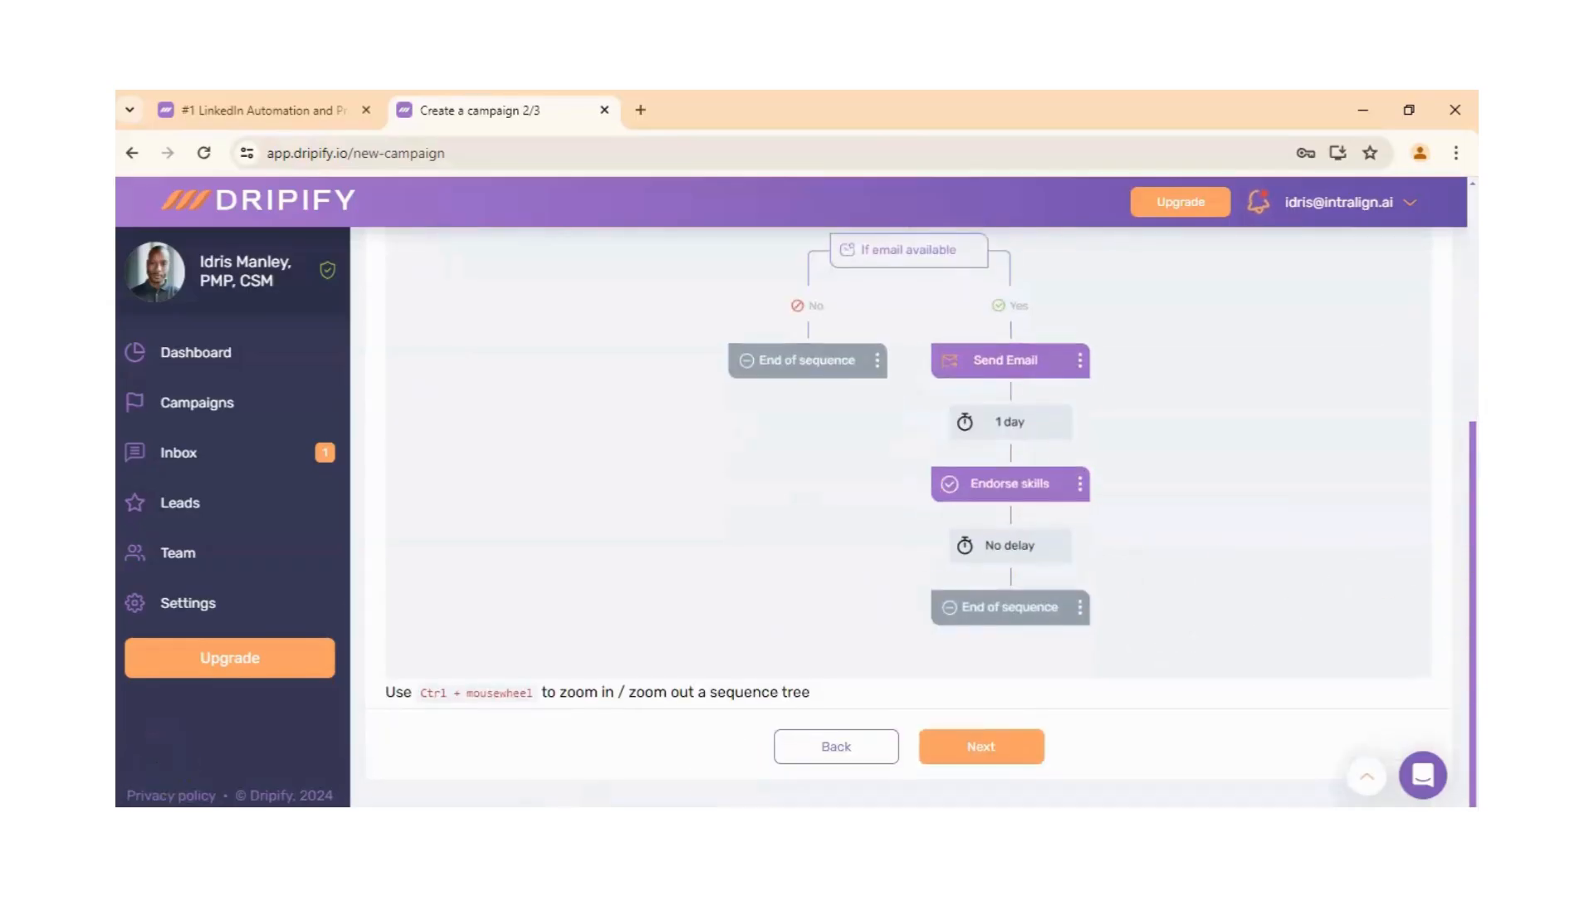
left_click(1005, 360)
left_click(1093, 372)
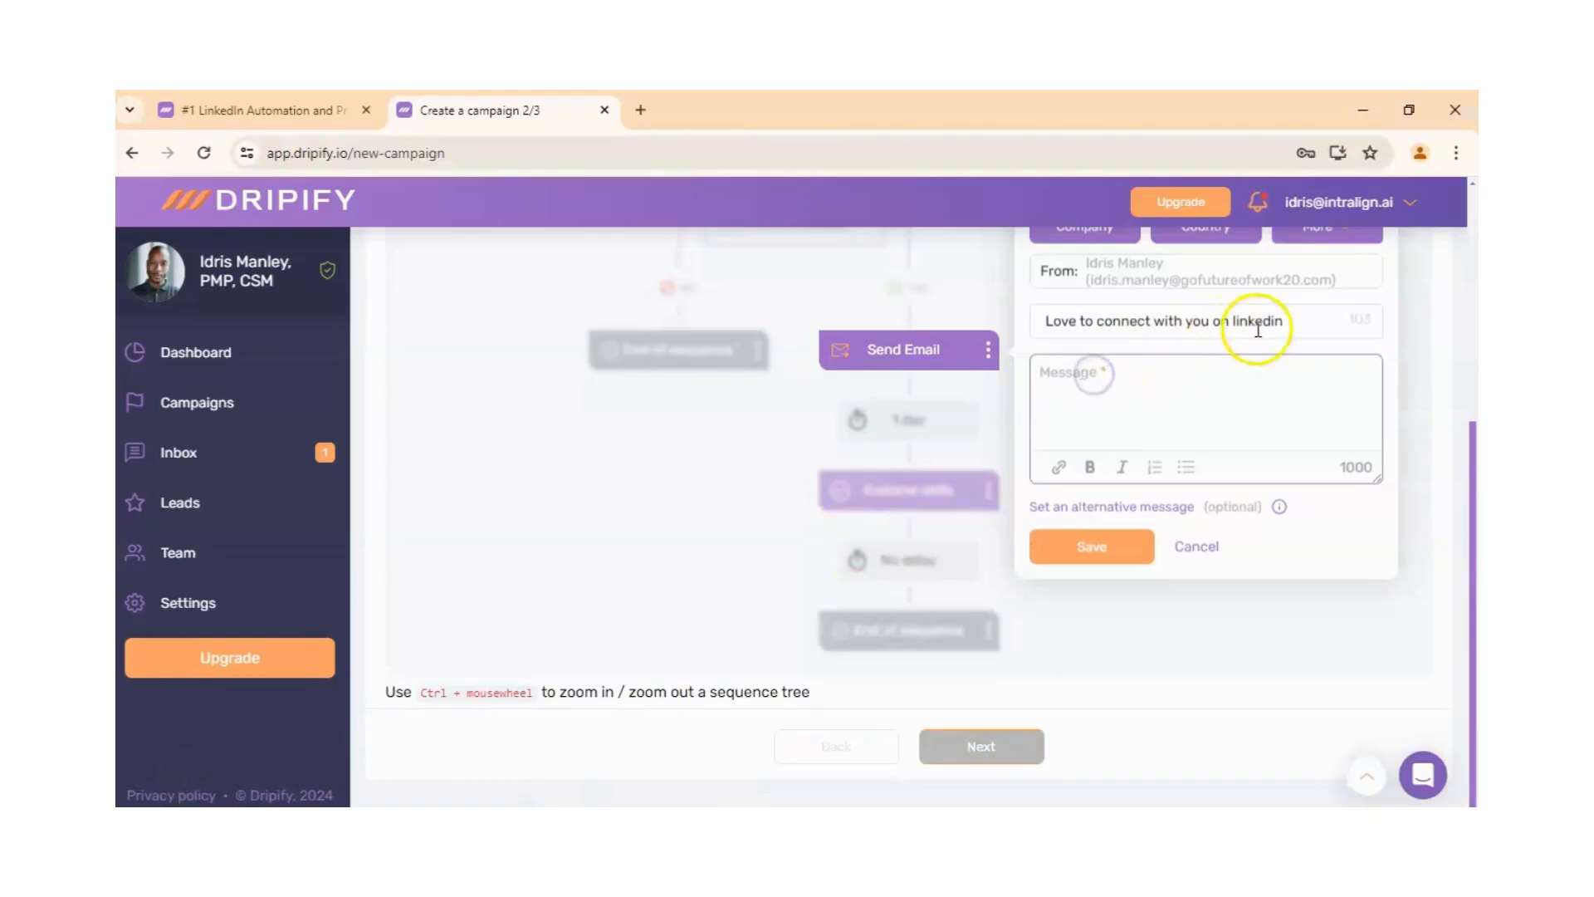
left_click(1078, 380)
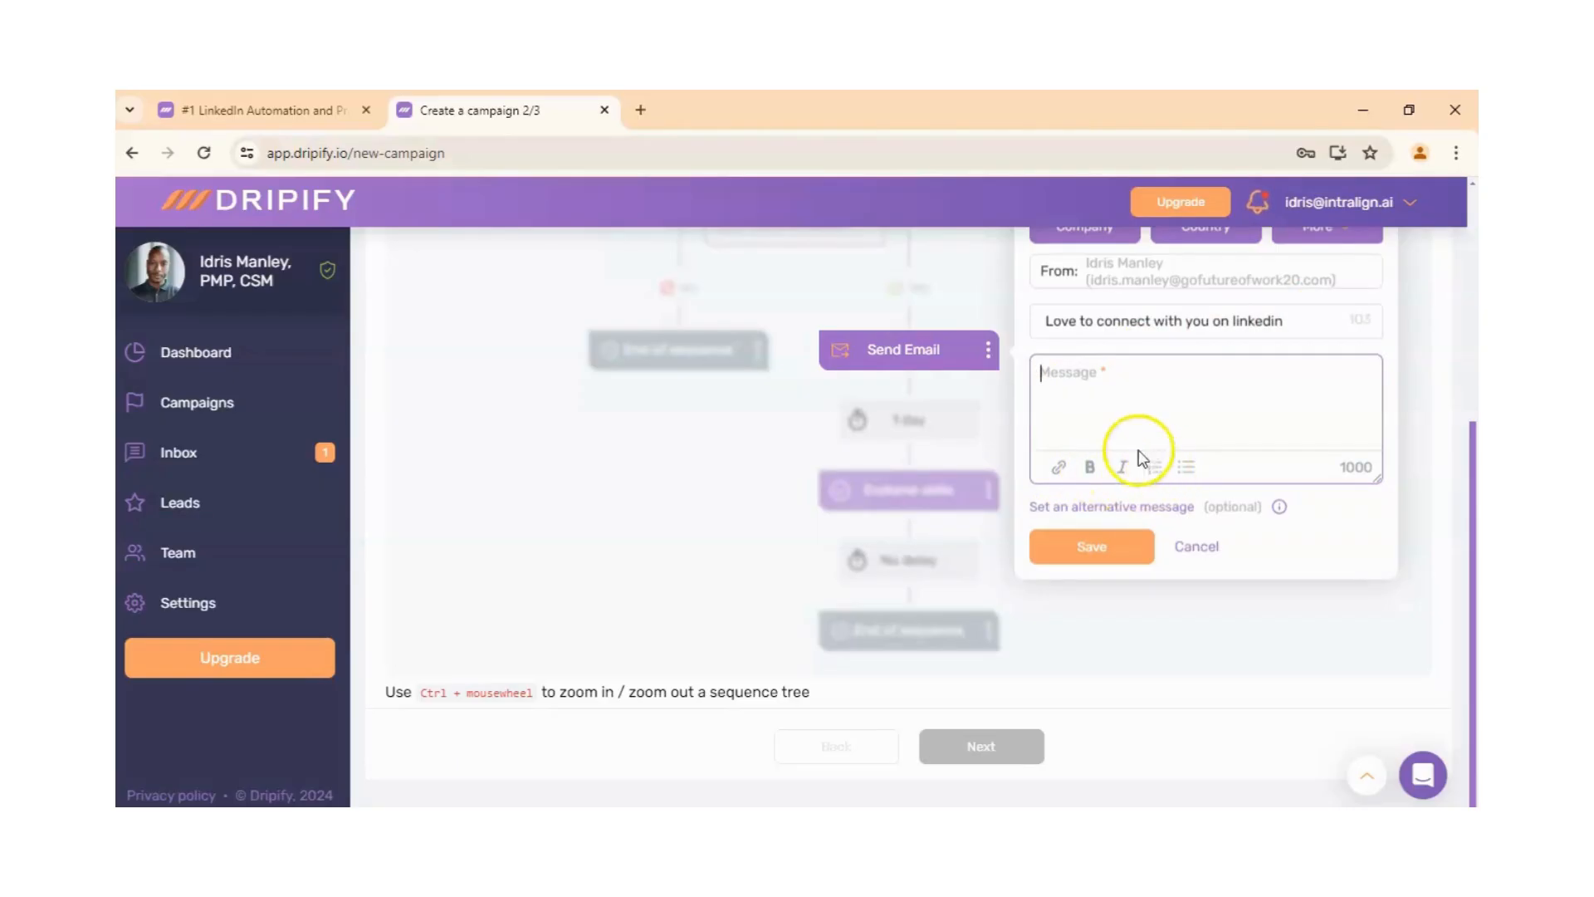
type("he")
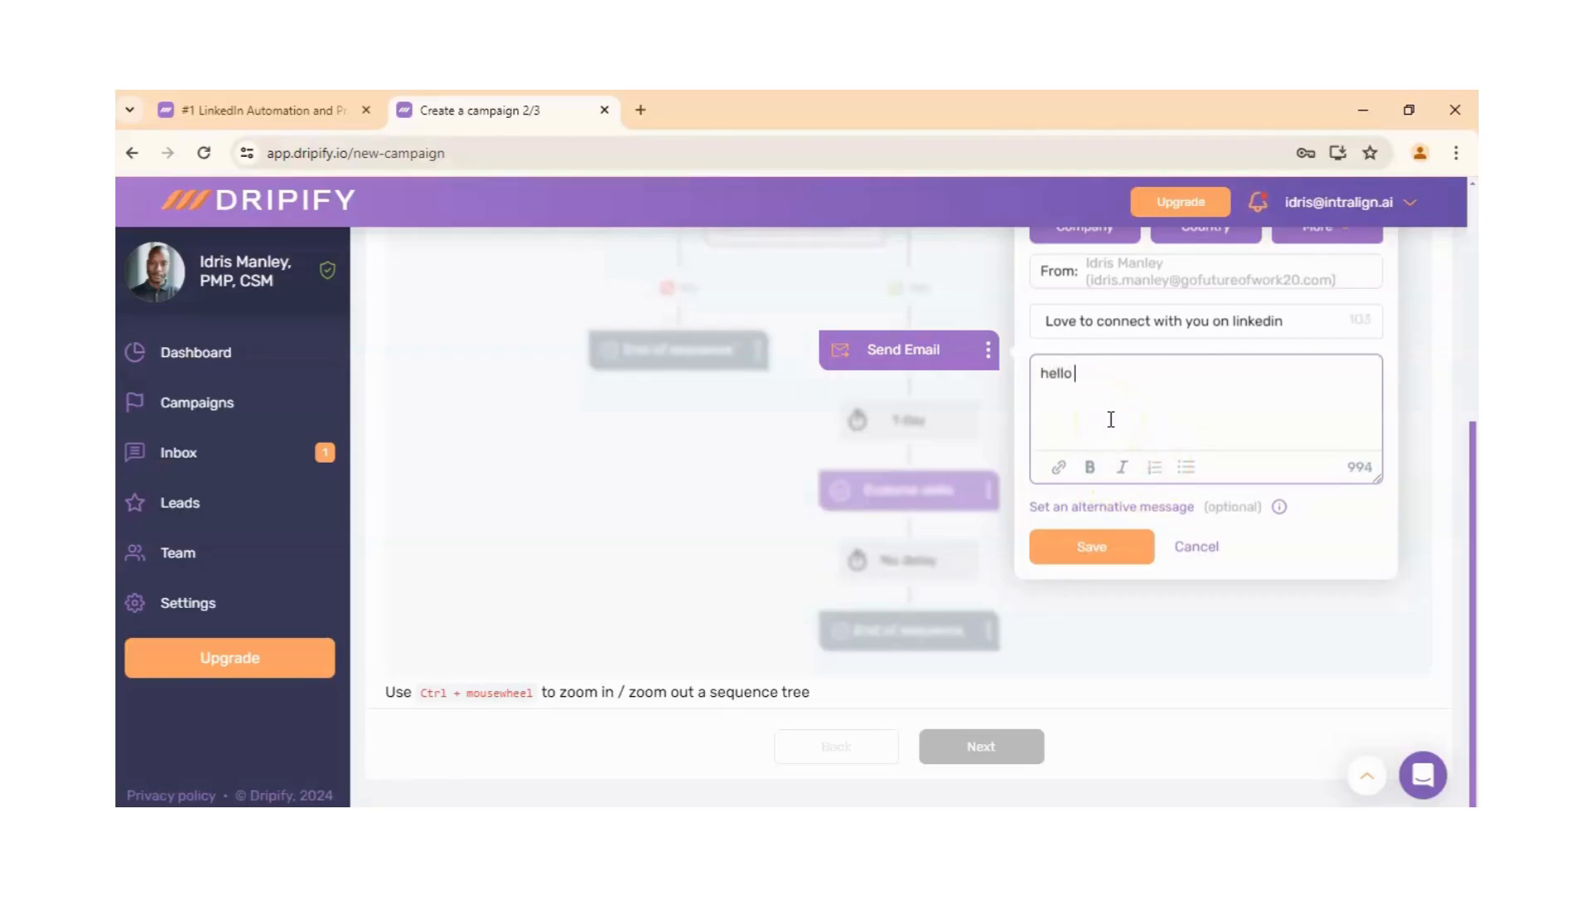
type("llo")
key("Return")
type("love to connect with yo")
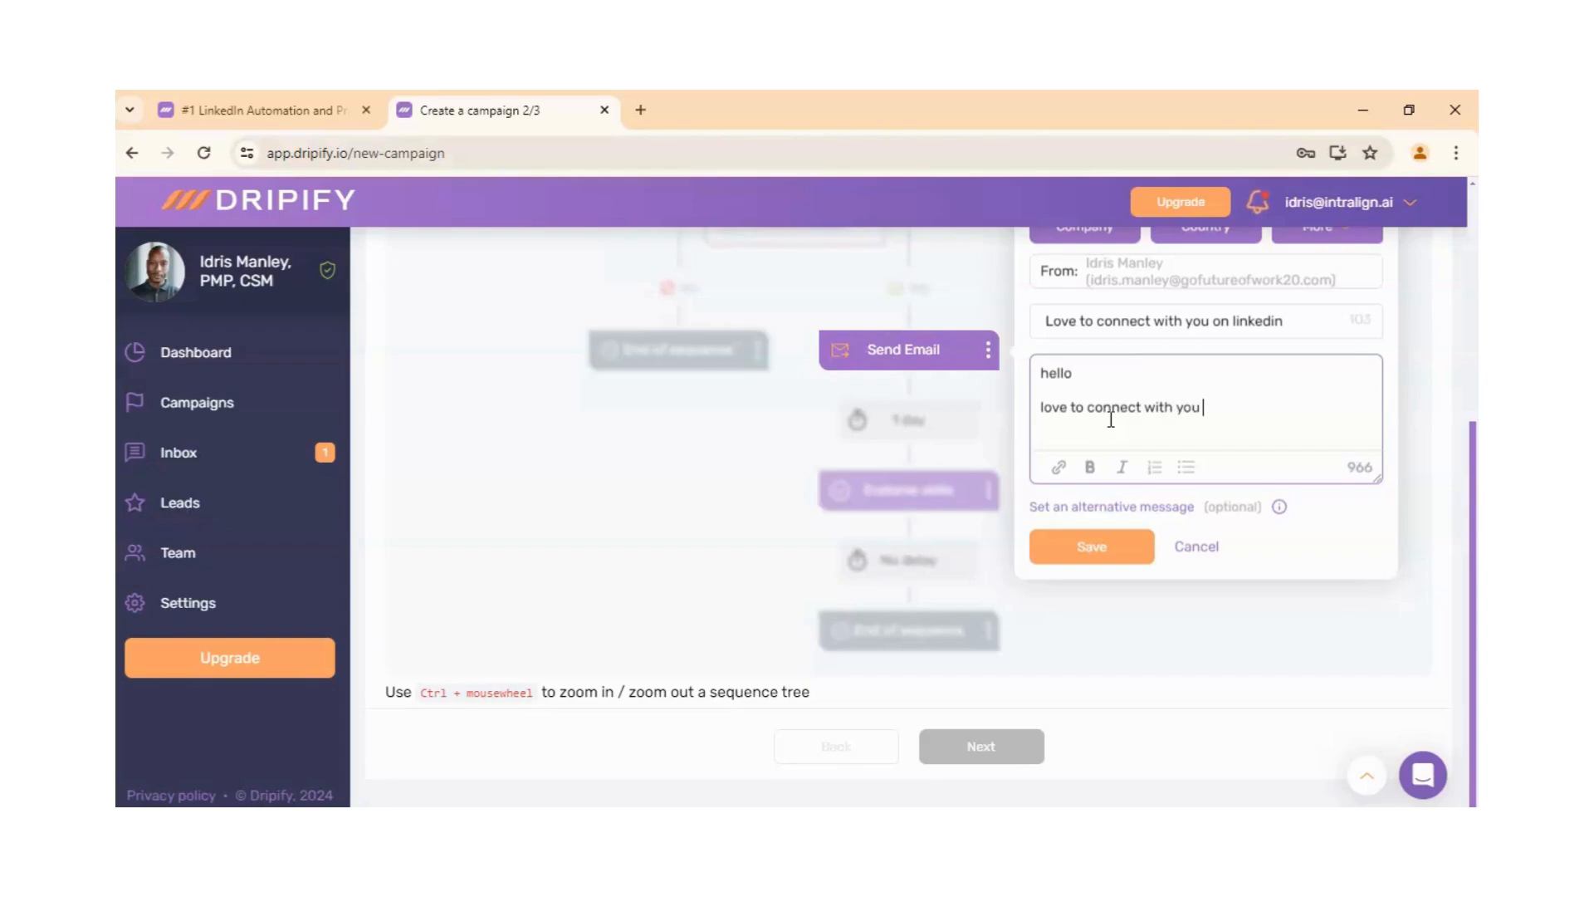
type("u")
left_click(1139, 545)
left_click(1263, 584)
Name the campaign "Email 1" in the summary stage, launch it and return to the campaign list
left_click(990, 754)
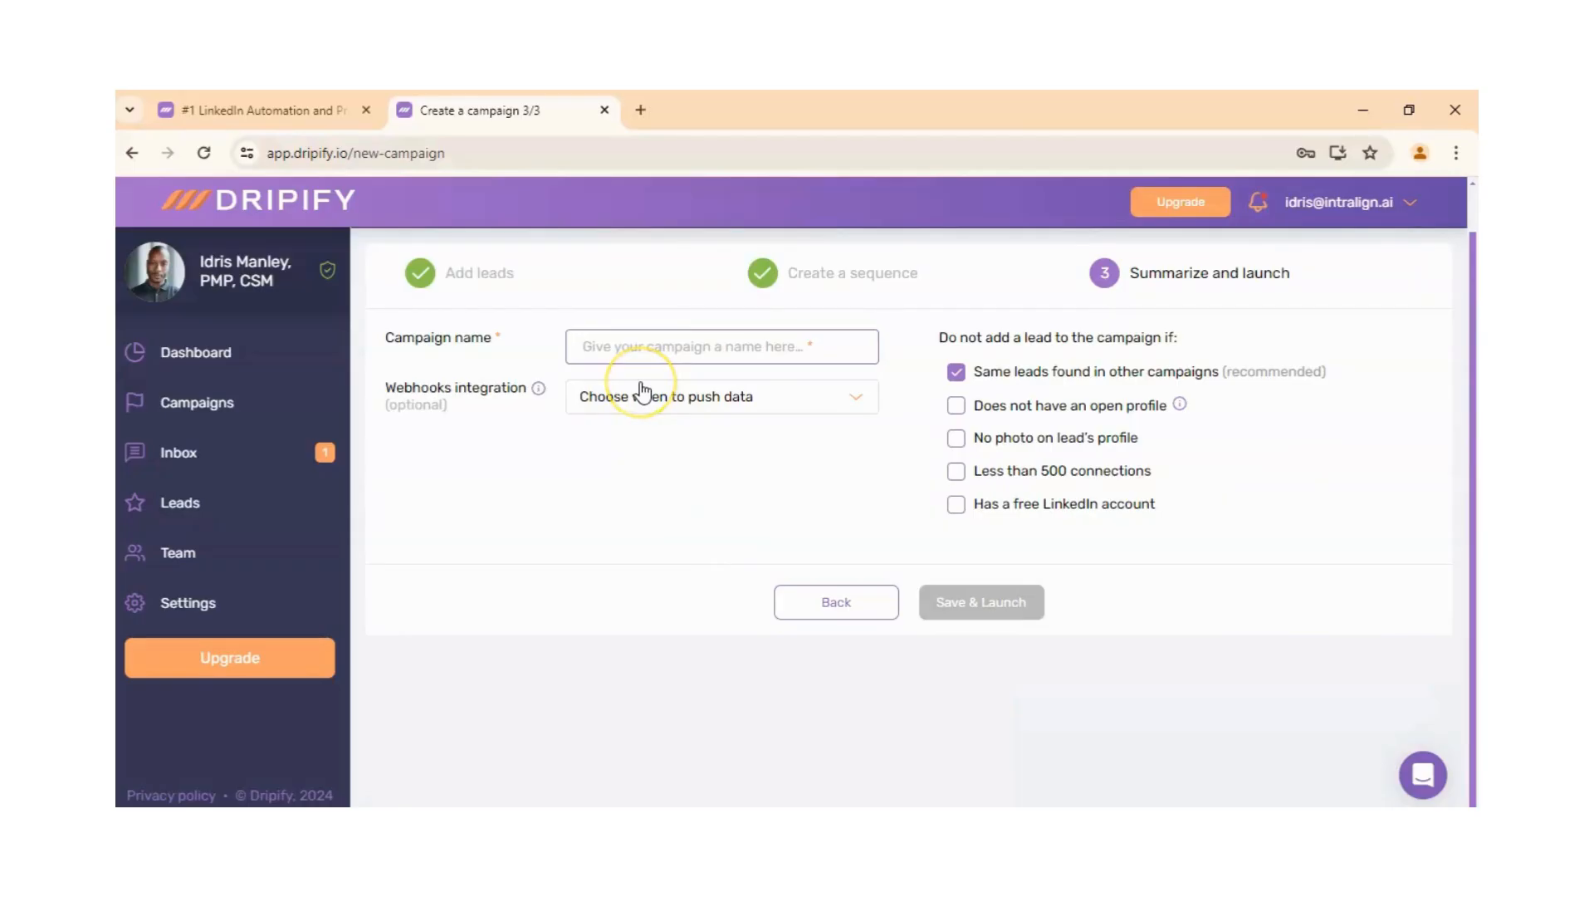
type("Email 1")
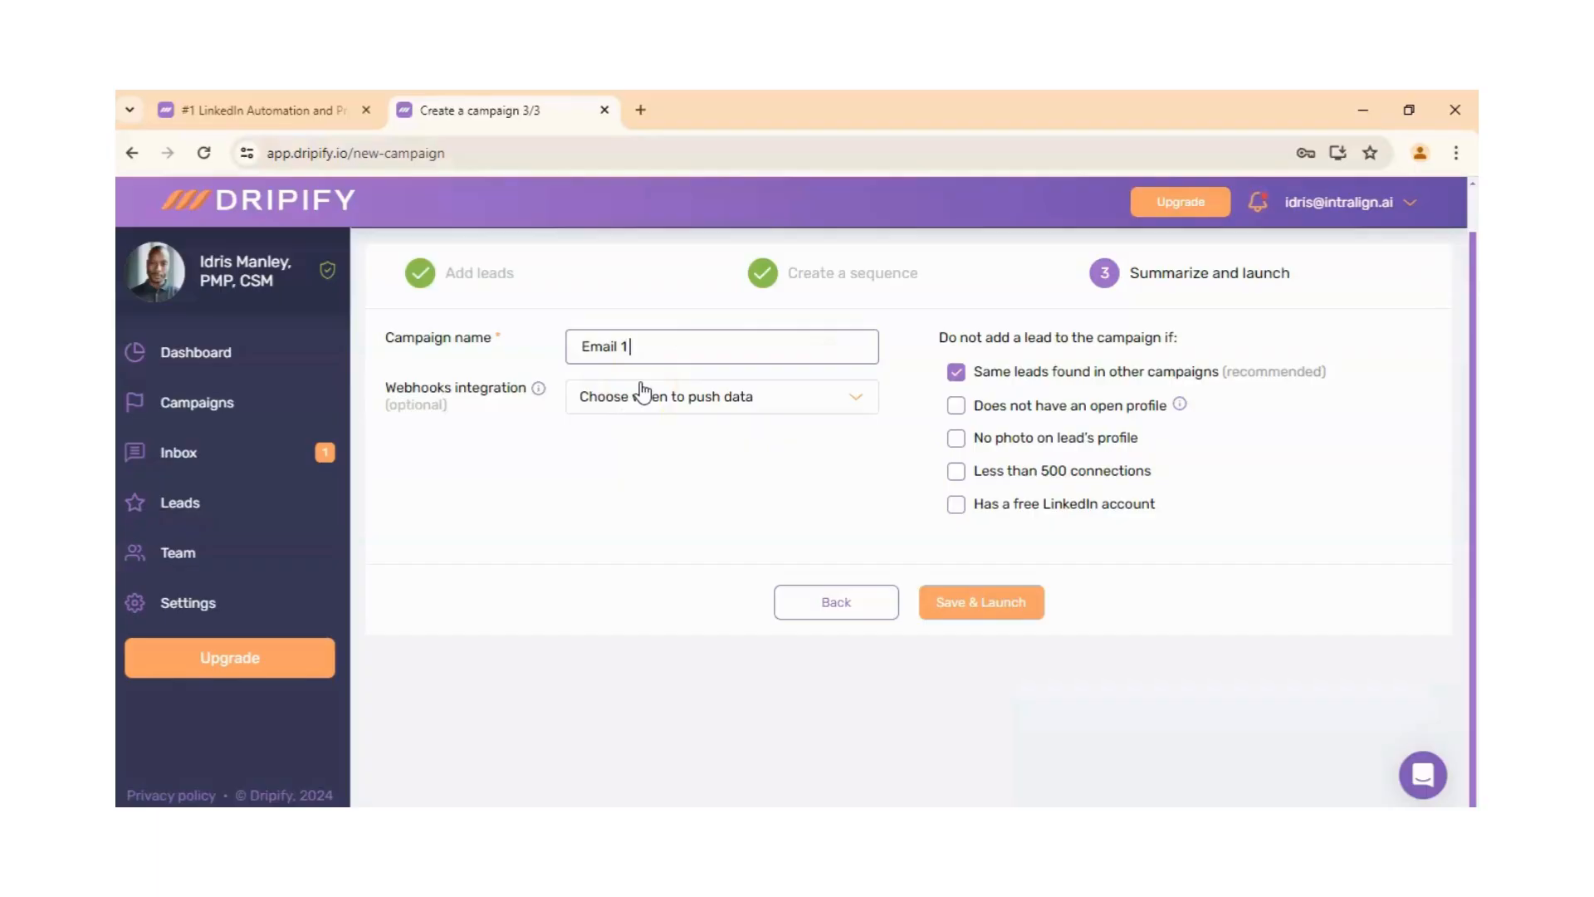
left_click(976, 619)
left_click(976, 619)
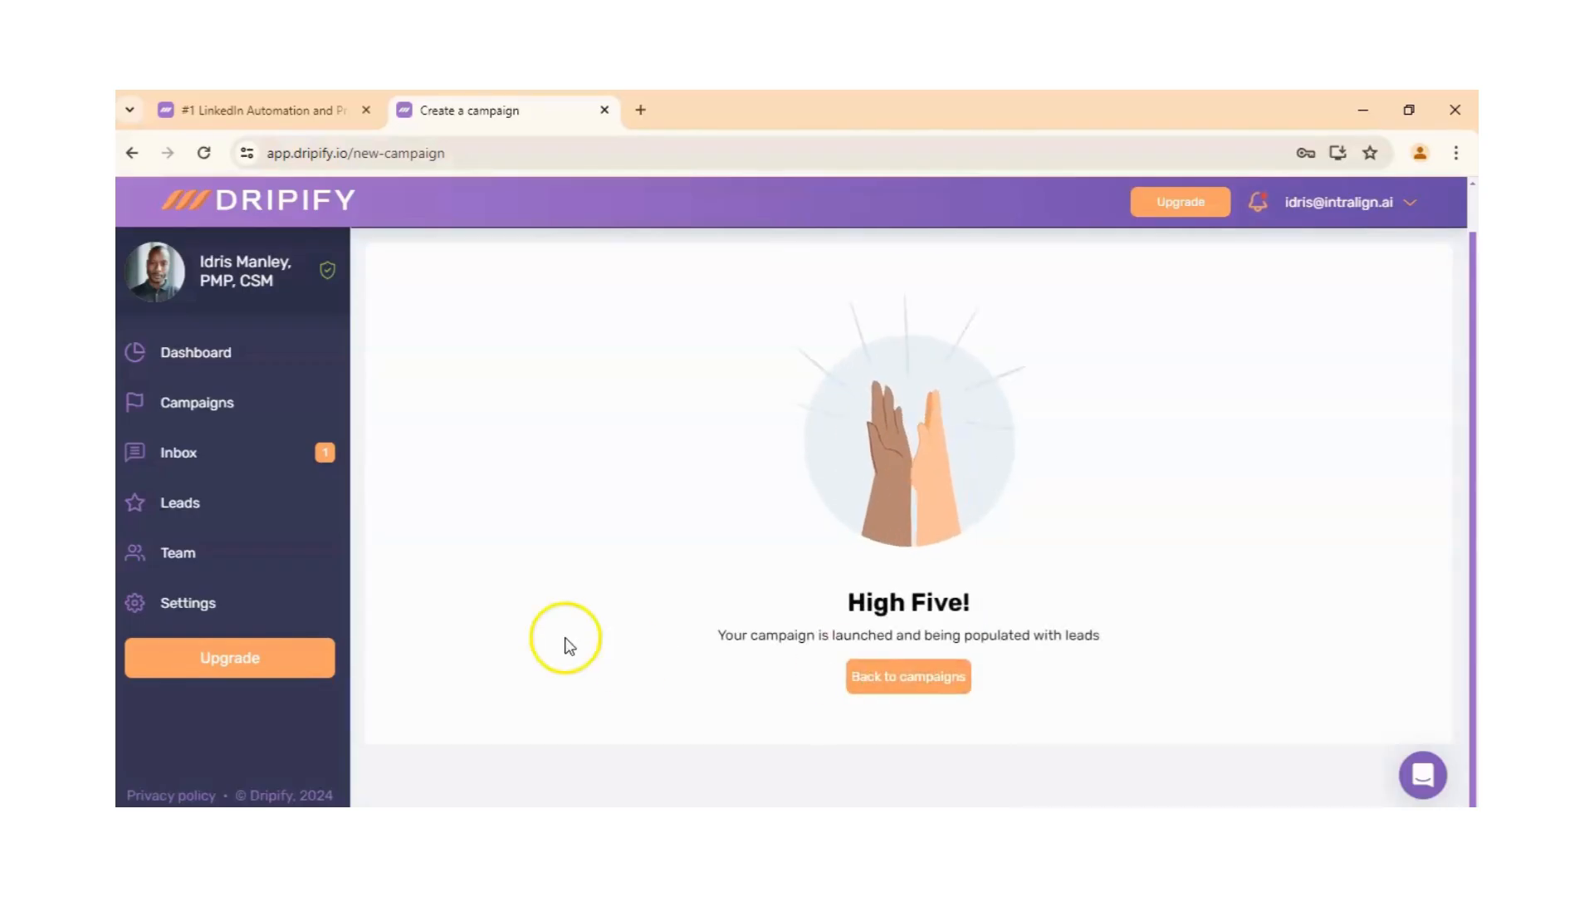
left_click(927, 687)
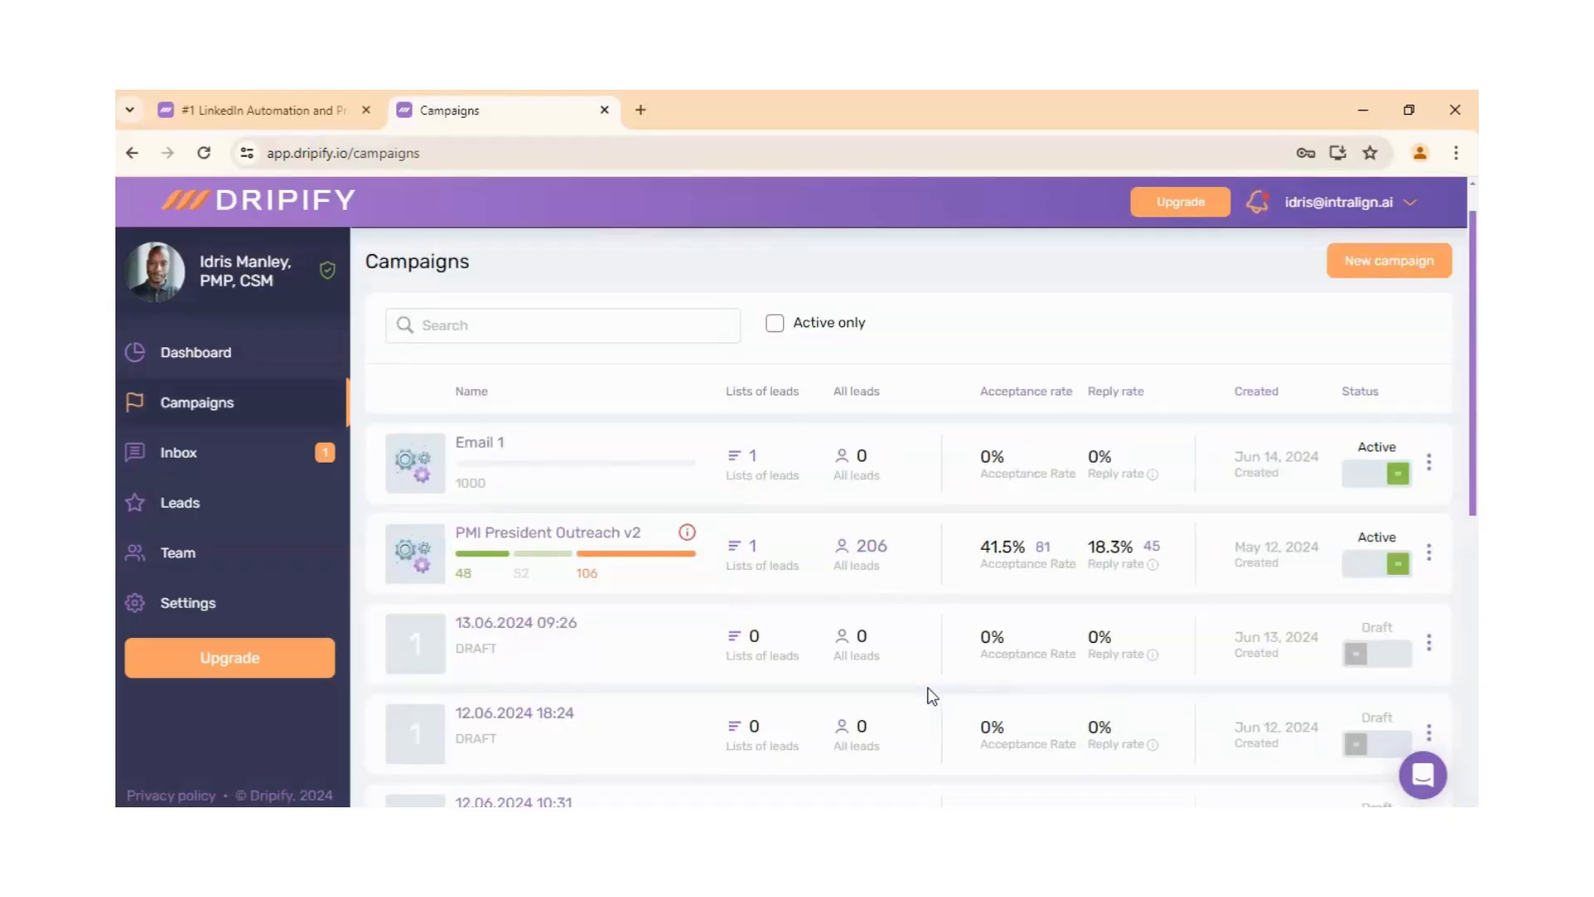
Turn off Activity control in the account's limits settings so the daily action limits can be edited
left_click(236, 742)
left_click(247, 606)
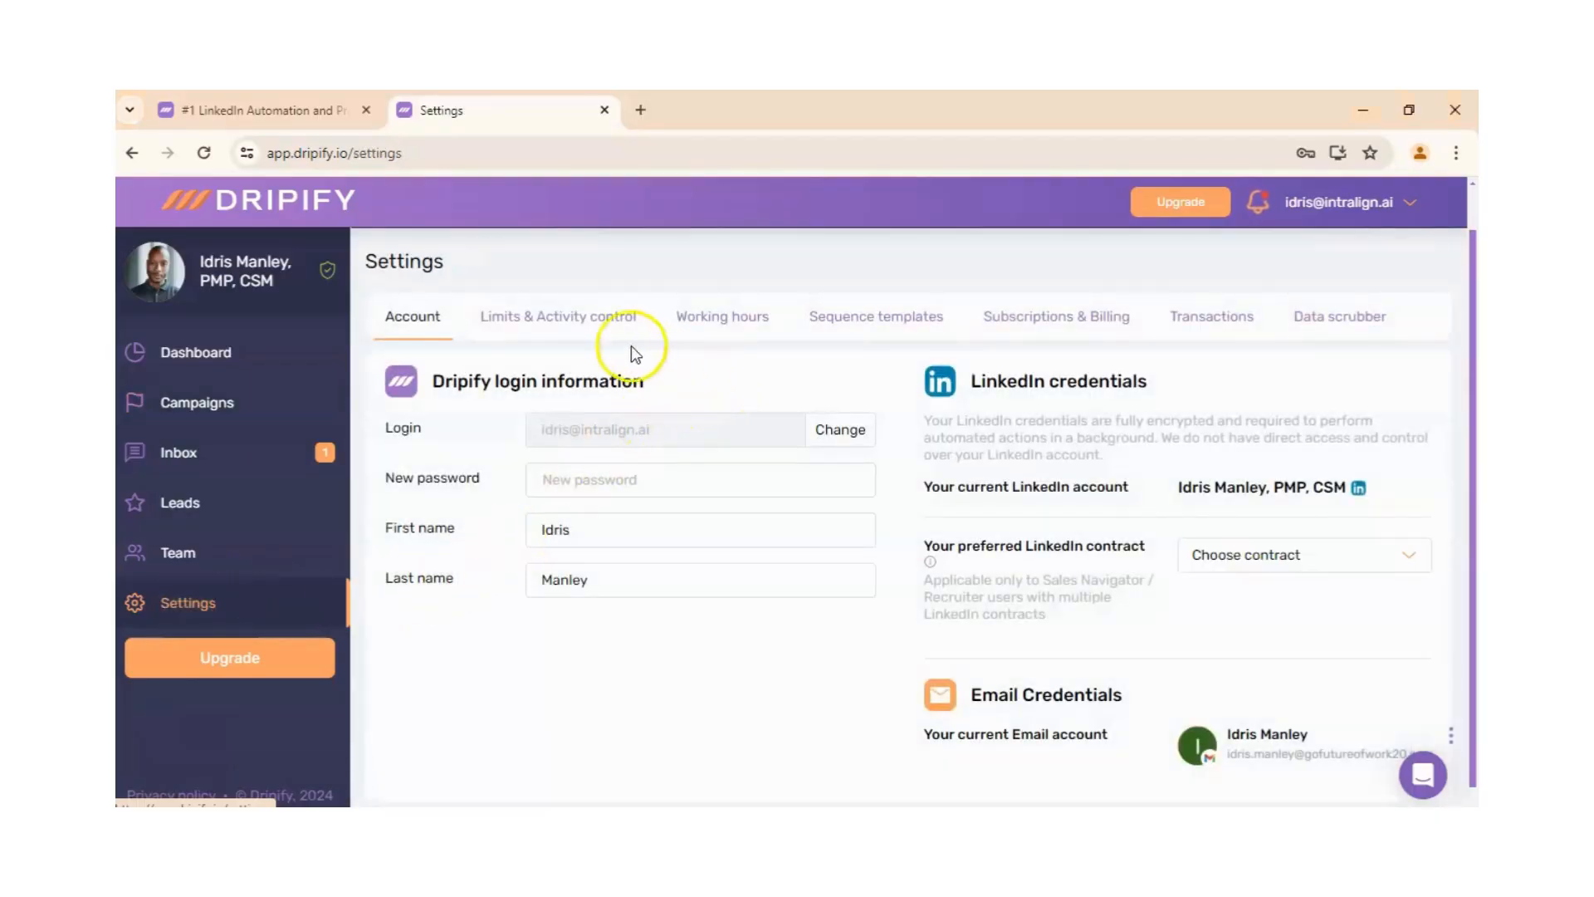
left_click(611, 328)
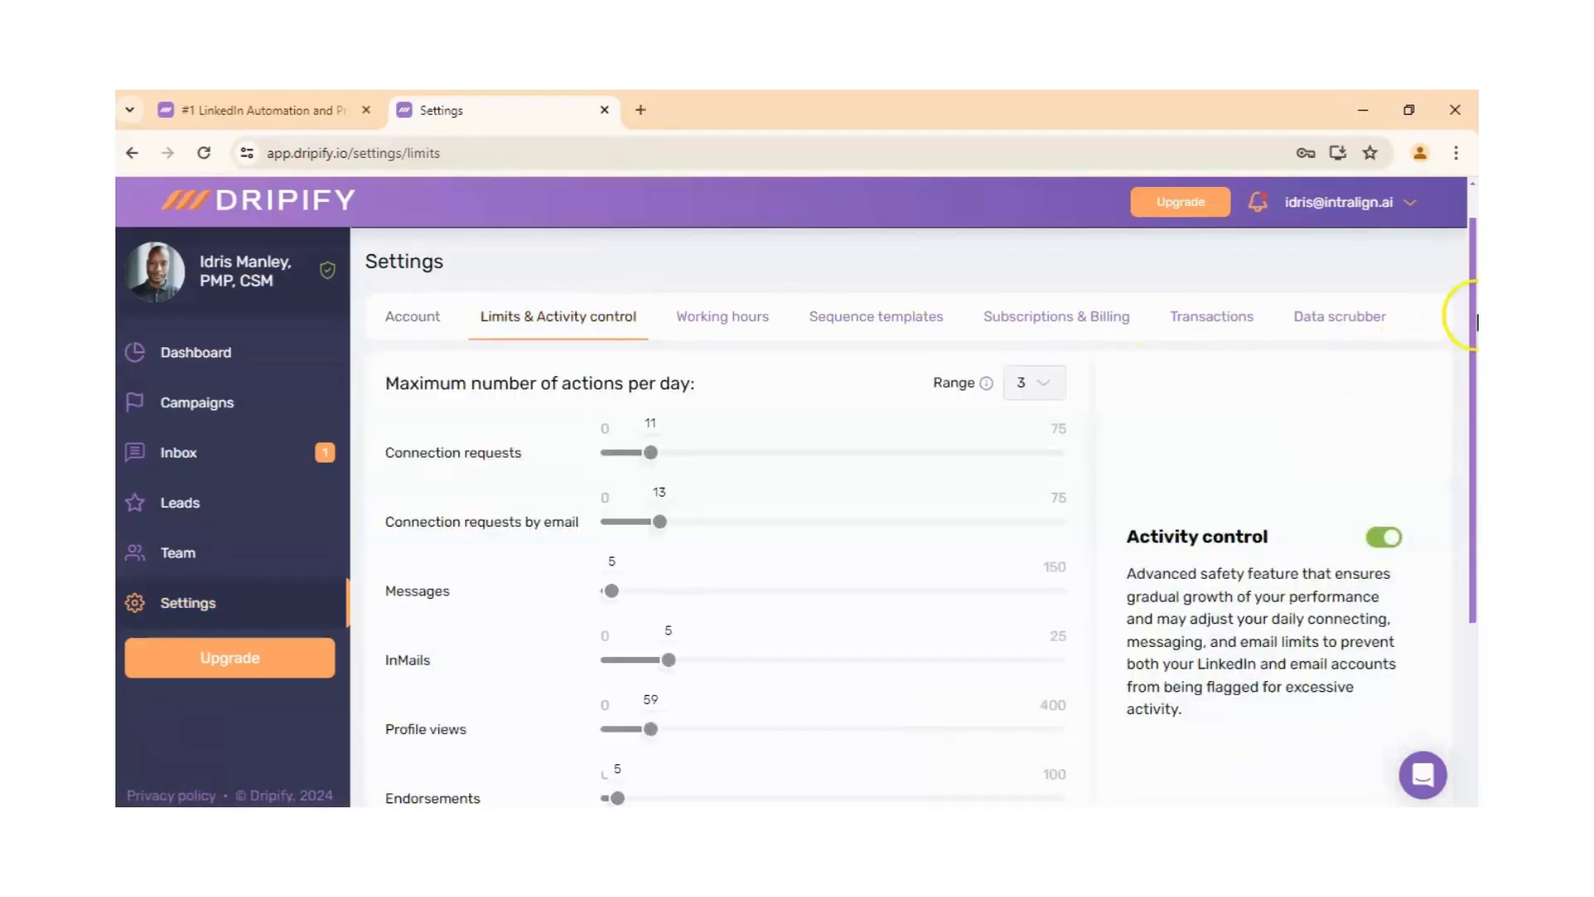
left_click_drag(1473, 314, 1473, 519)
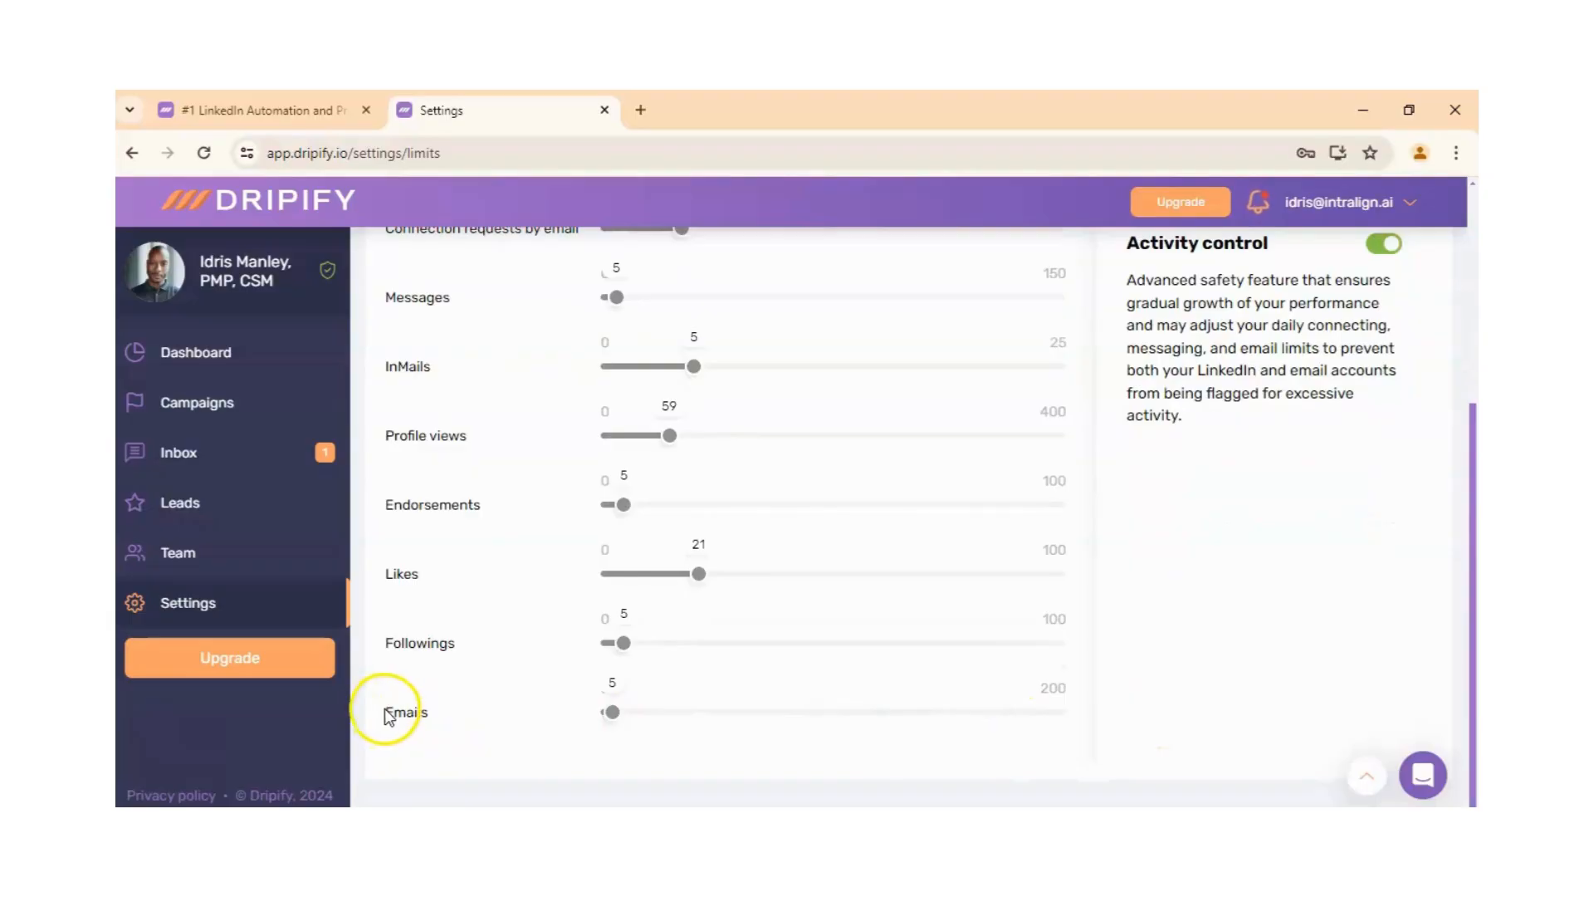
left_click_drag(386, 709, 452, 715)
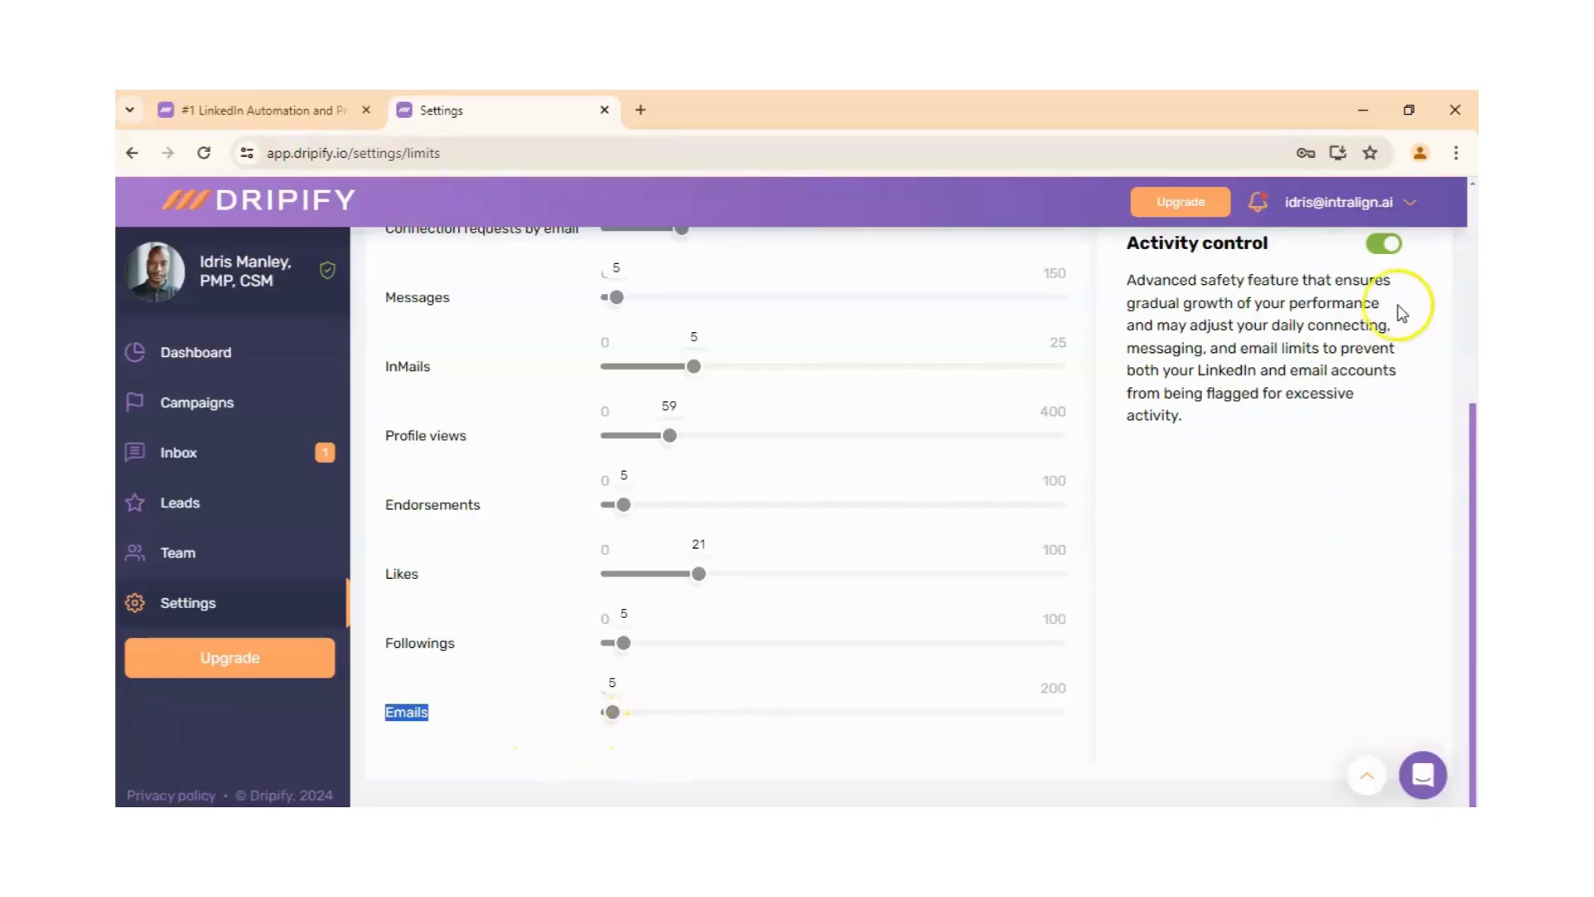
left_click(1382, 245)
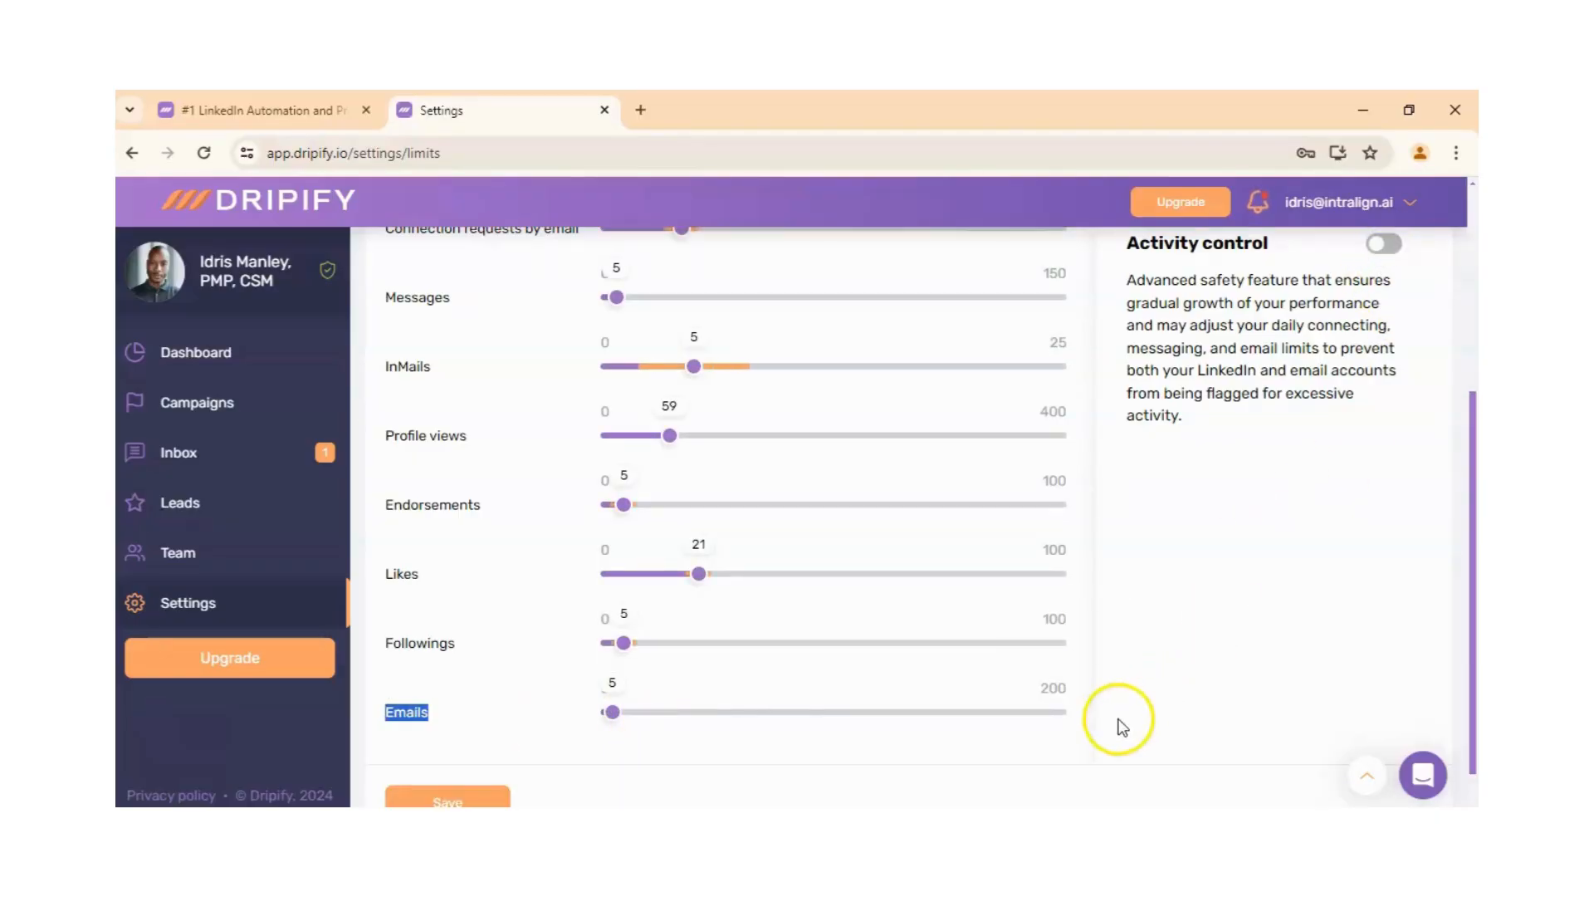
Set the maximum number of Emails per day to 87 and save the limits
left_click(1053, 713)
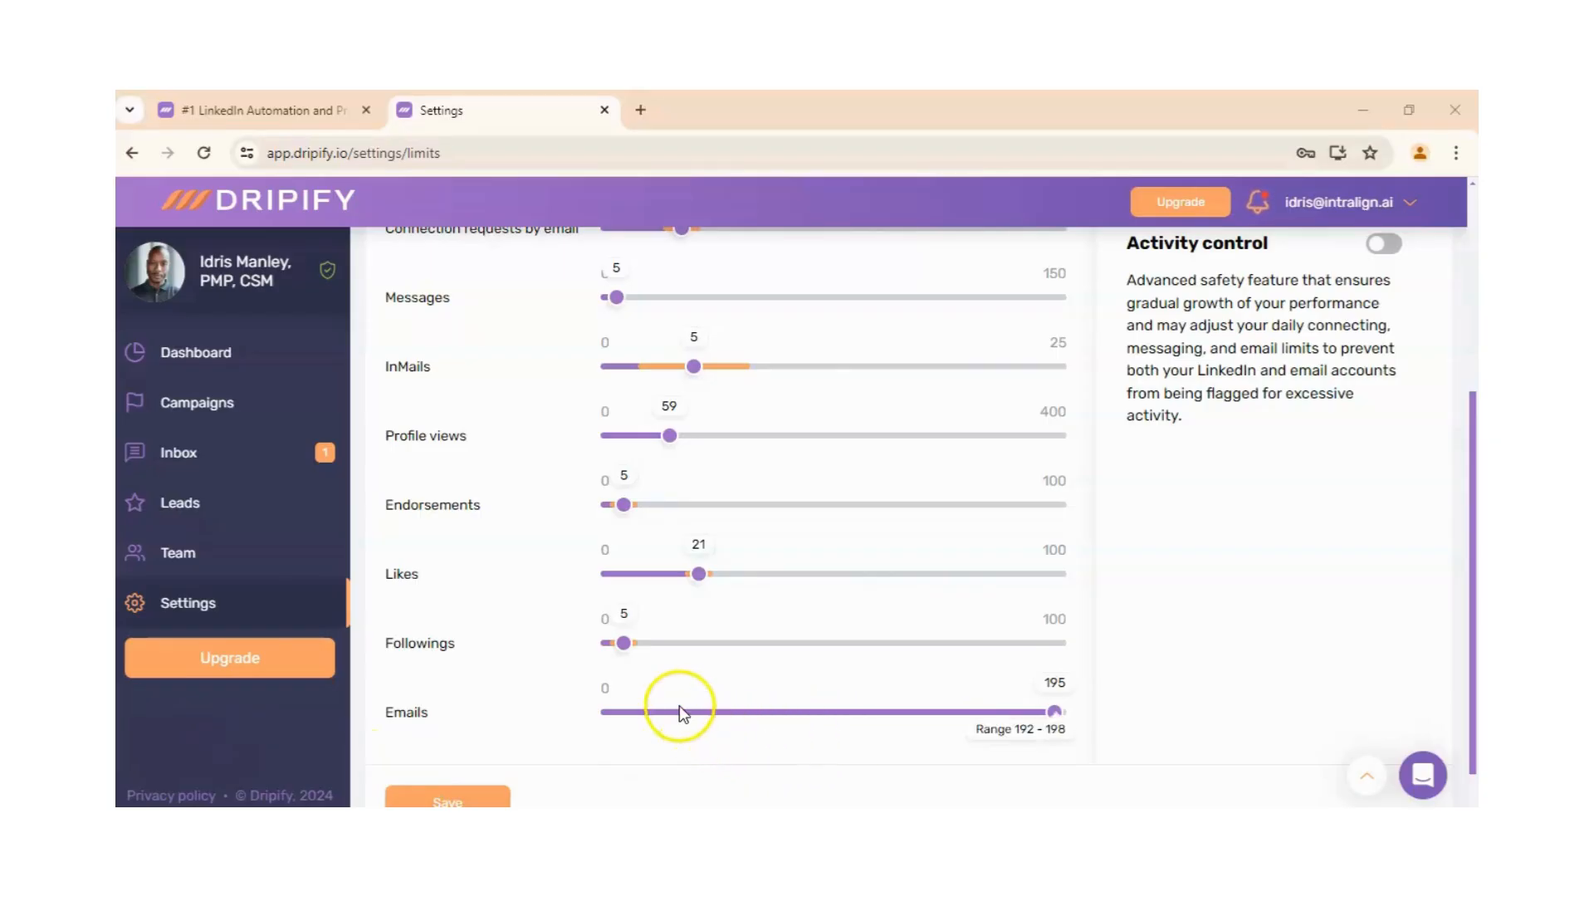
left_click_drag(749, 712, 802, 711)
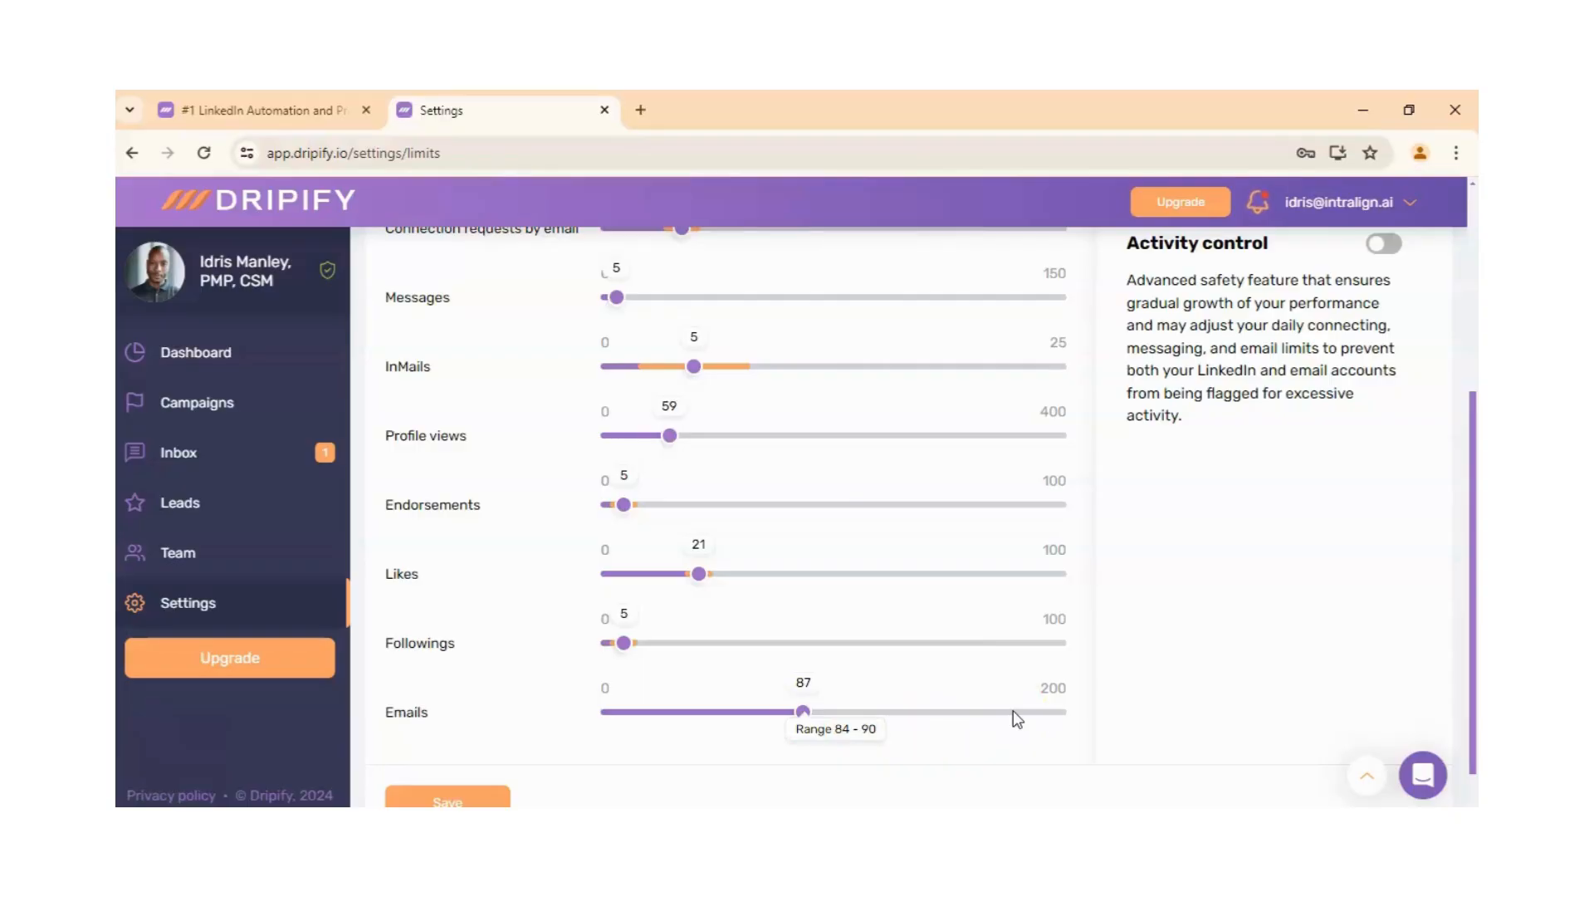
left_click(485, 802)
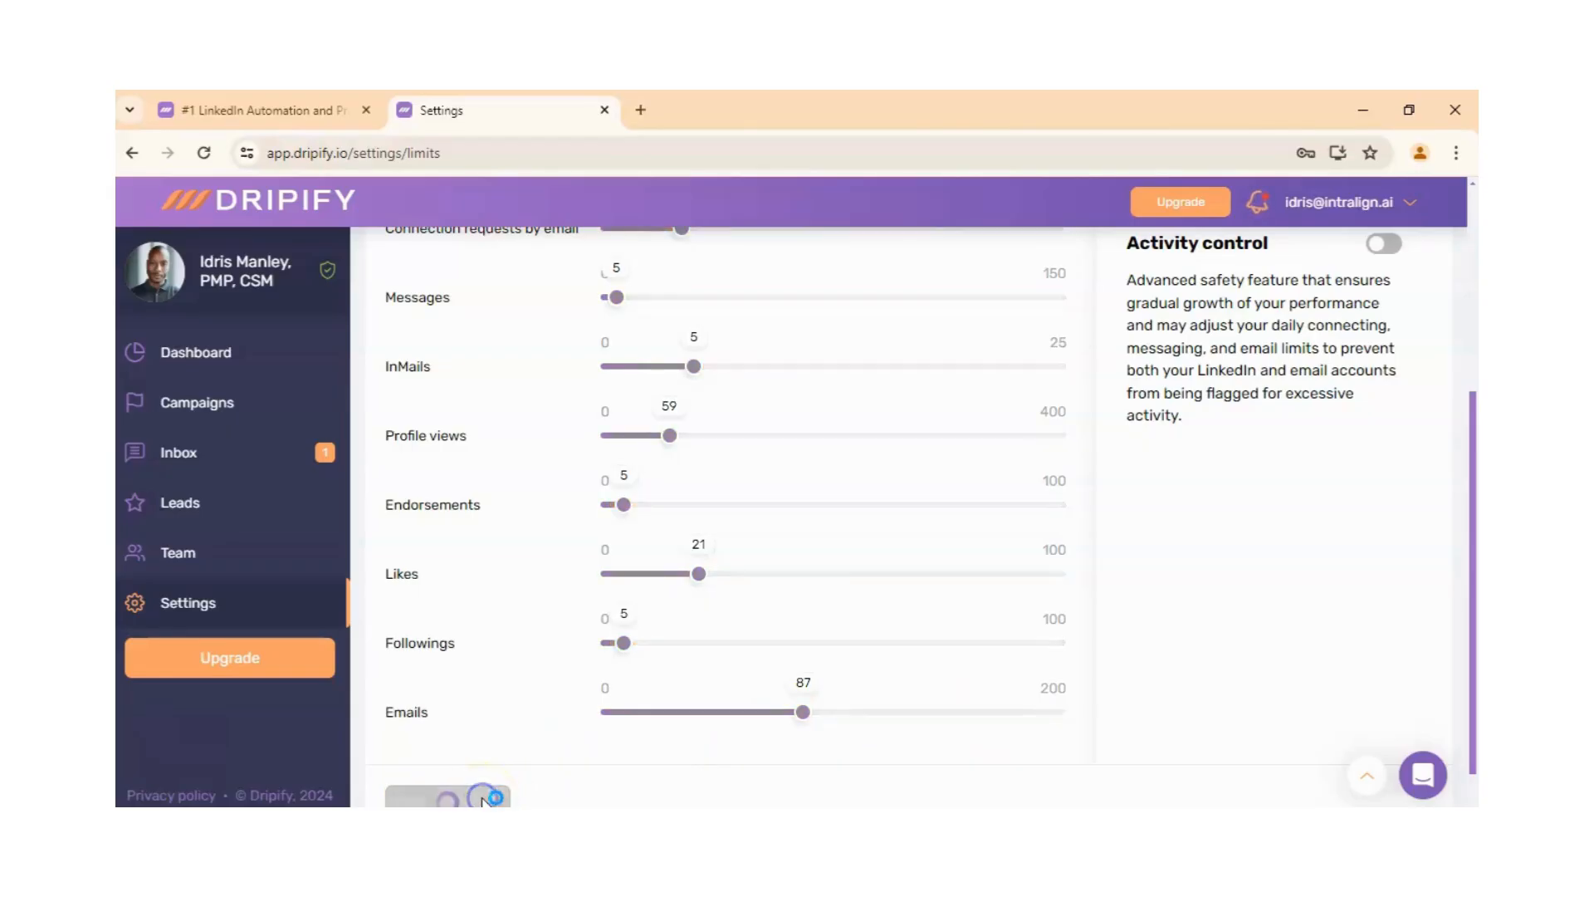